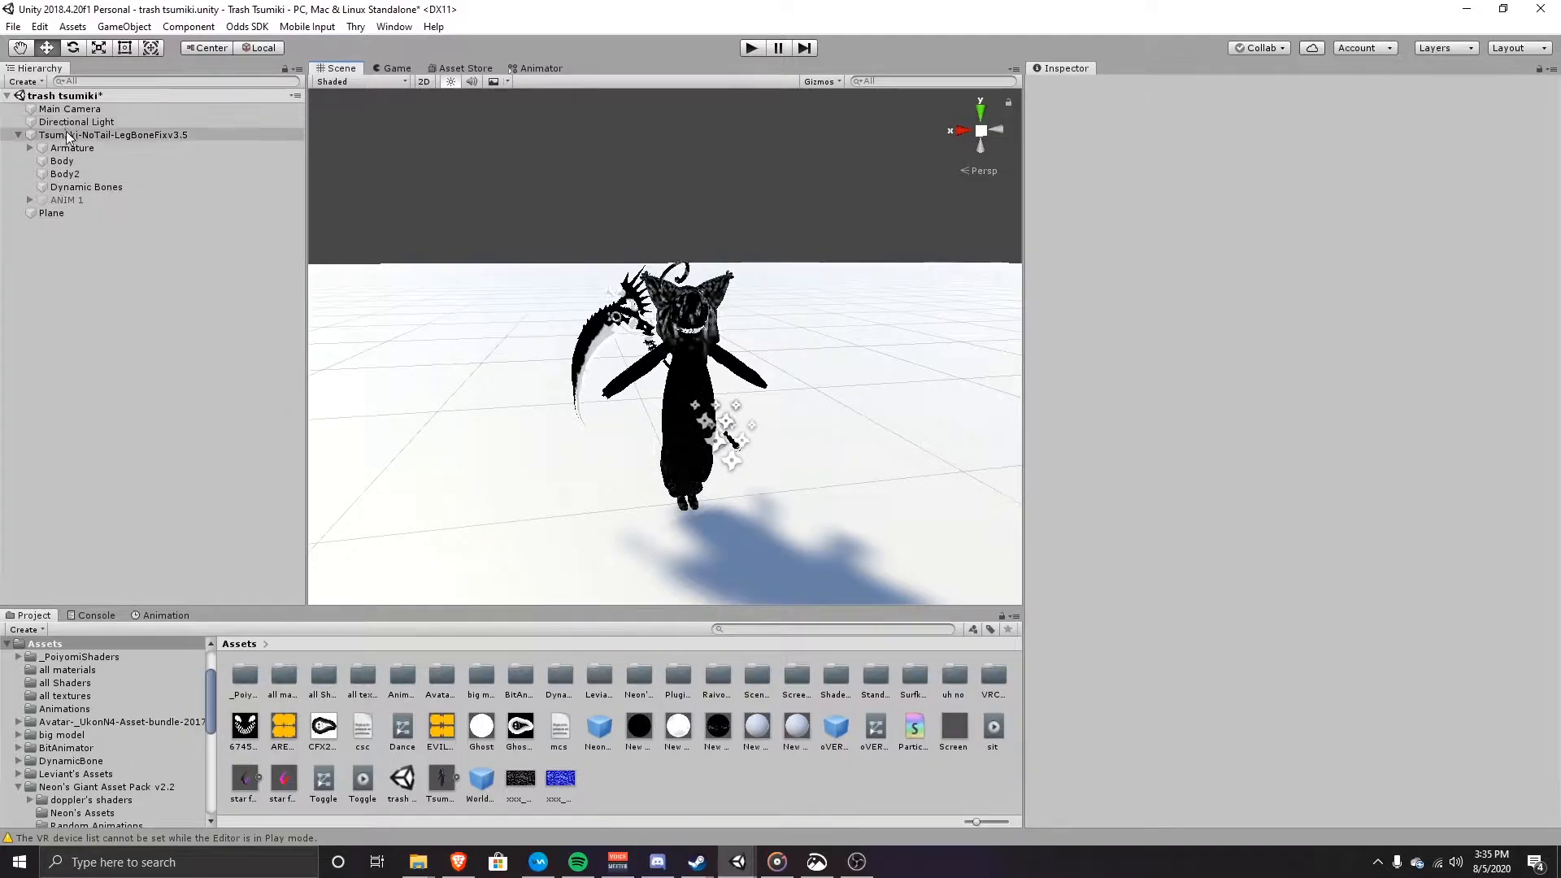
# Step: Expand ANIM 1 to show oVERRENDER and Neons_AudioSorce_W.I.PTESTv2, and select ANIM 1
pyautogui.click(30, 200)
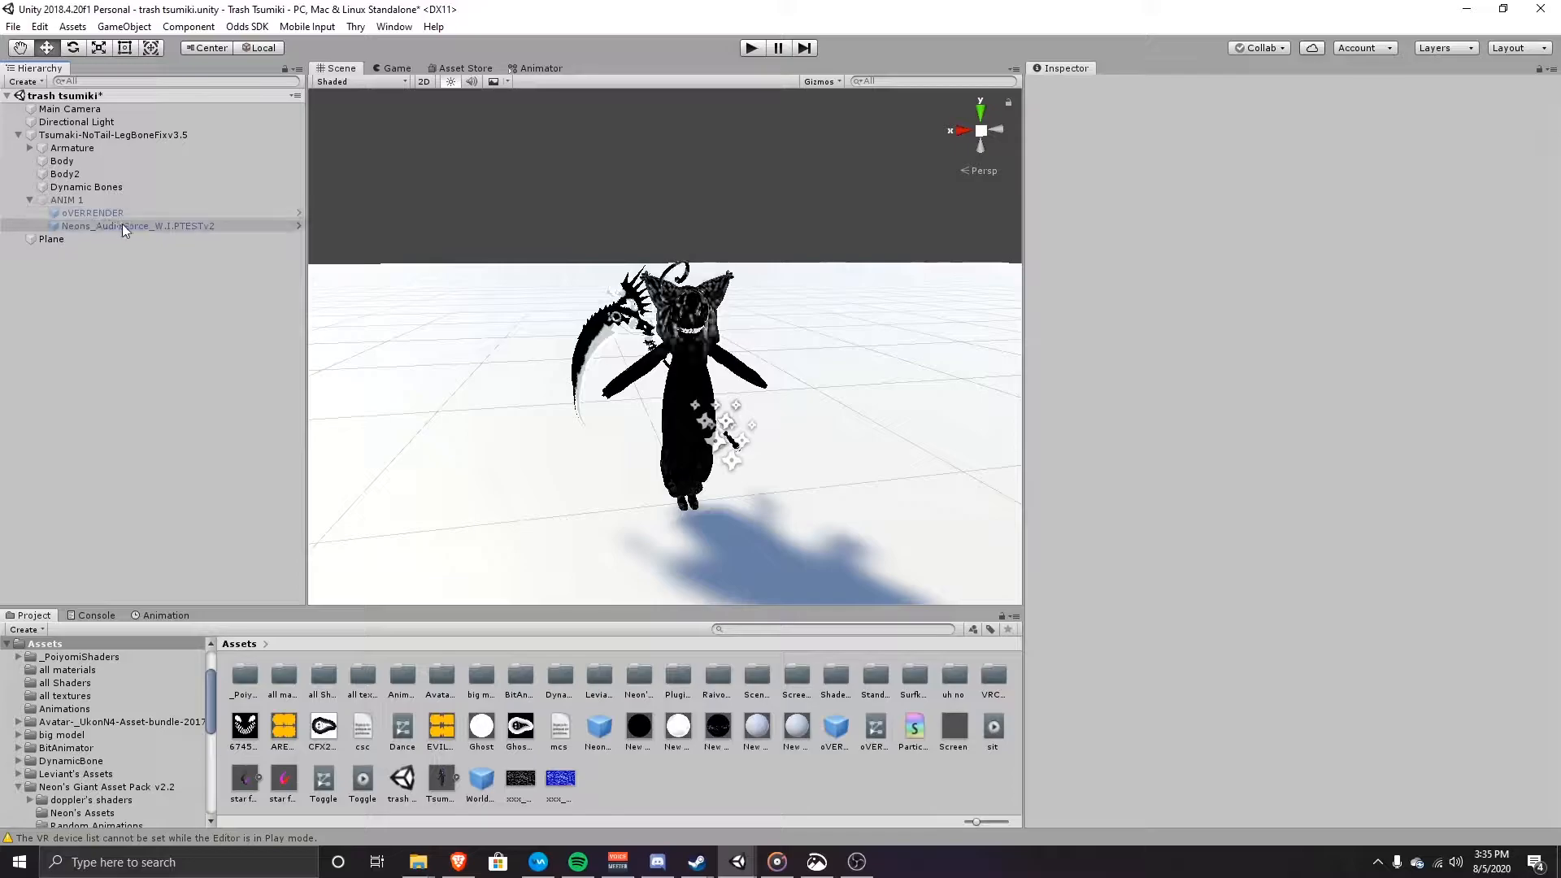
pyautogui.click(89, 200)
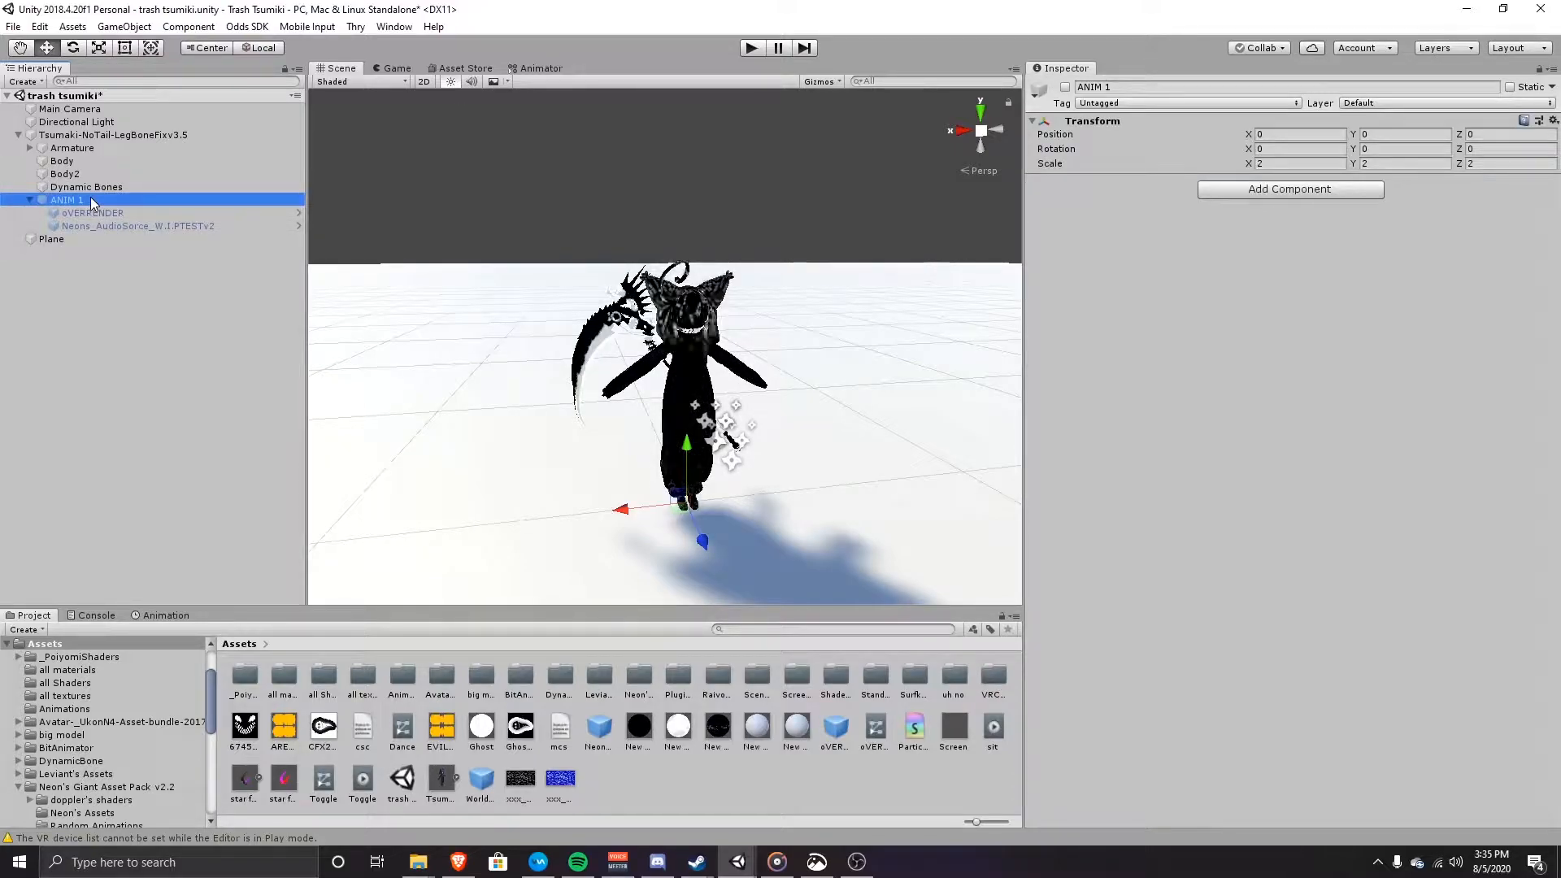
pyautogui.moveTo(797, 368); pyautogui.dragTo(791, 370, button='right')
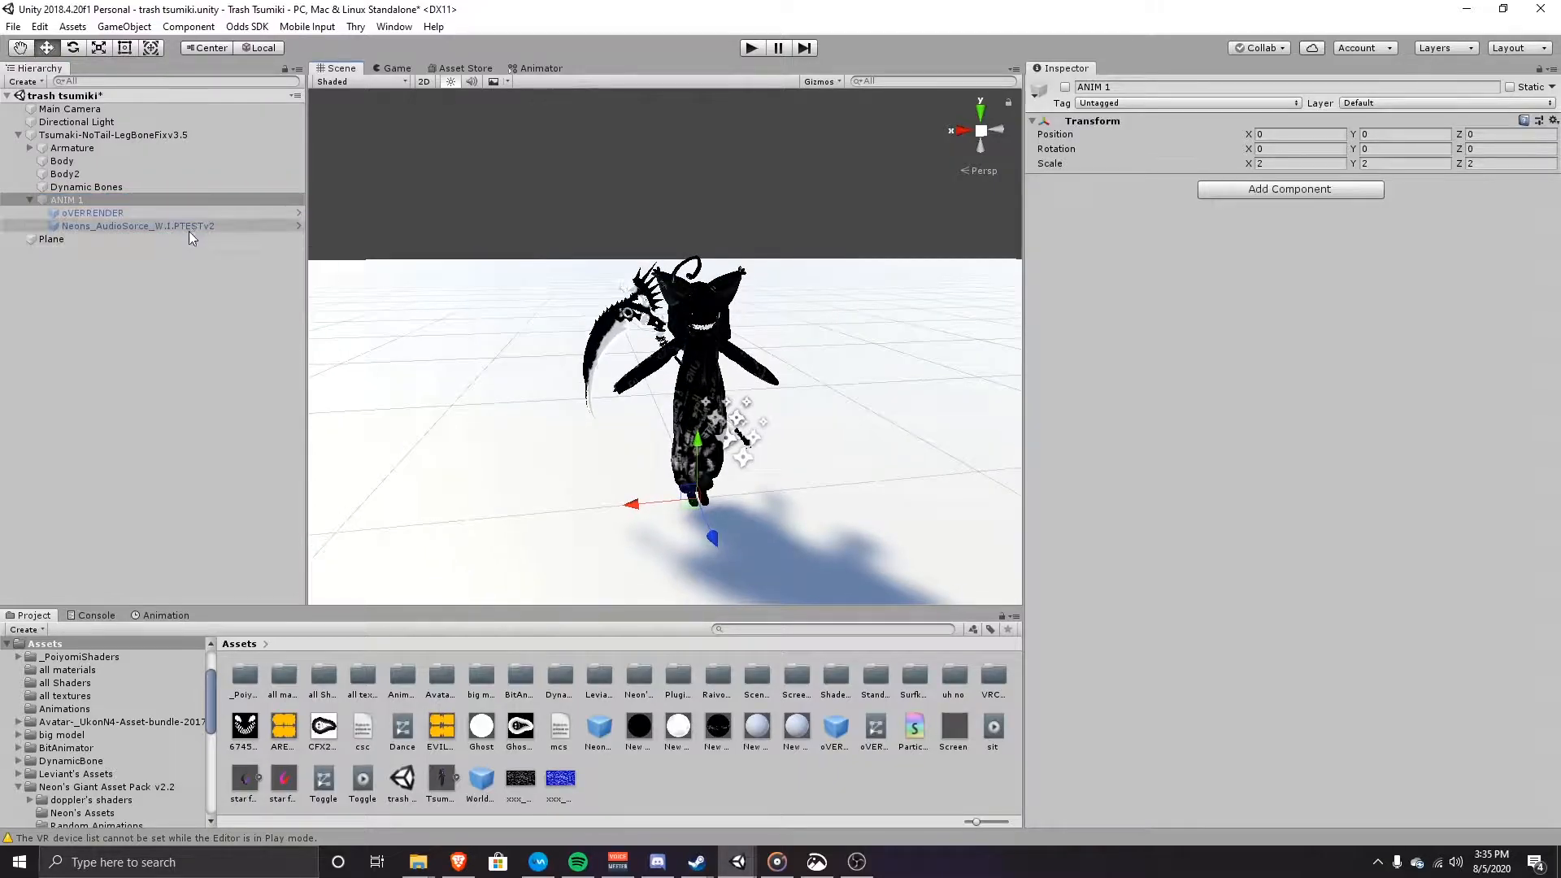
# Step: Duplicate the Tsumaki avatar with Ctrl+D and expand the copy
pyautogui.click(30, 200)
pyautogui.click(65, 135)
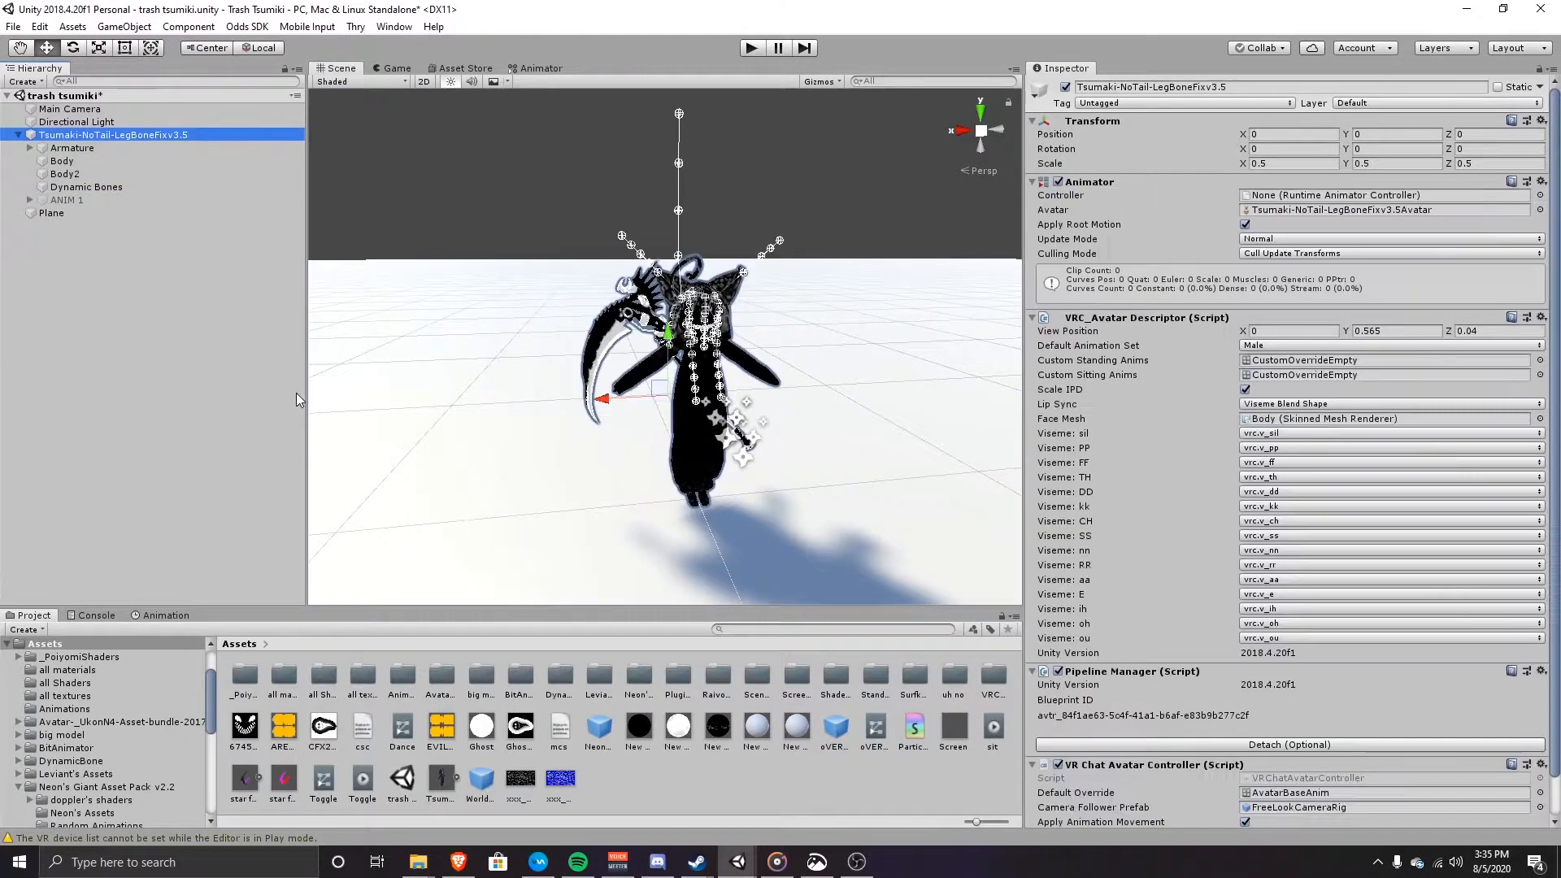
pyautogui.hotkey('ctrl', 'd')
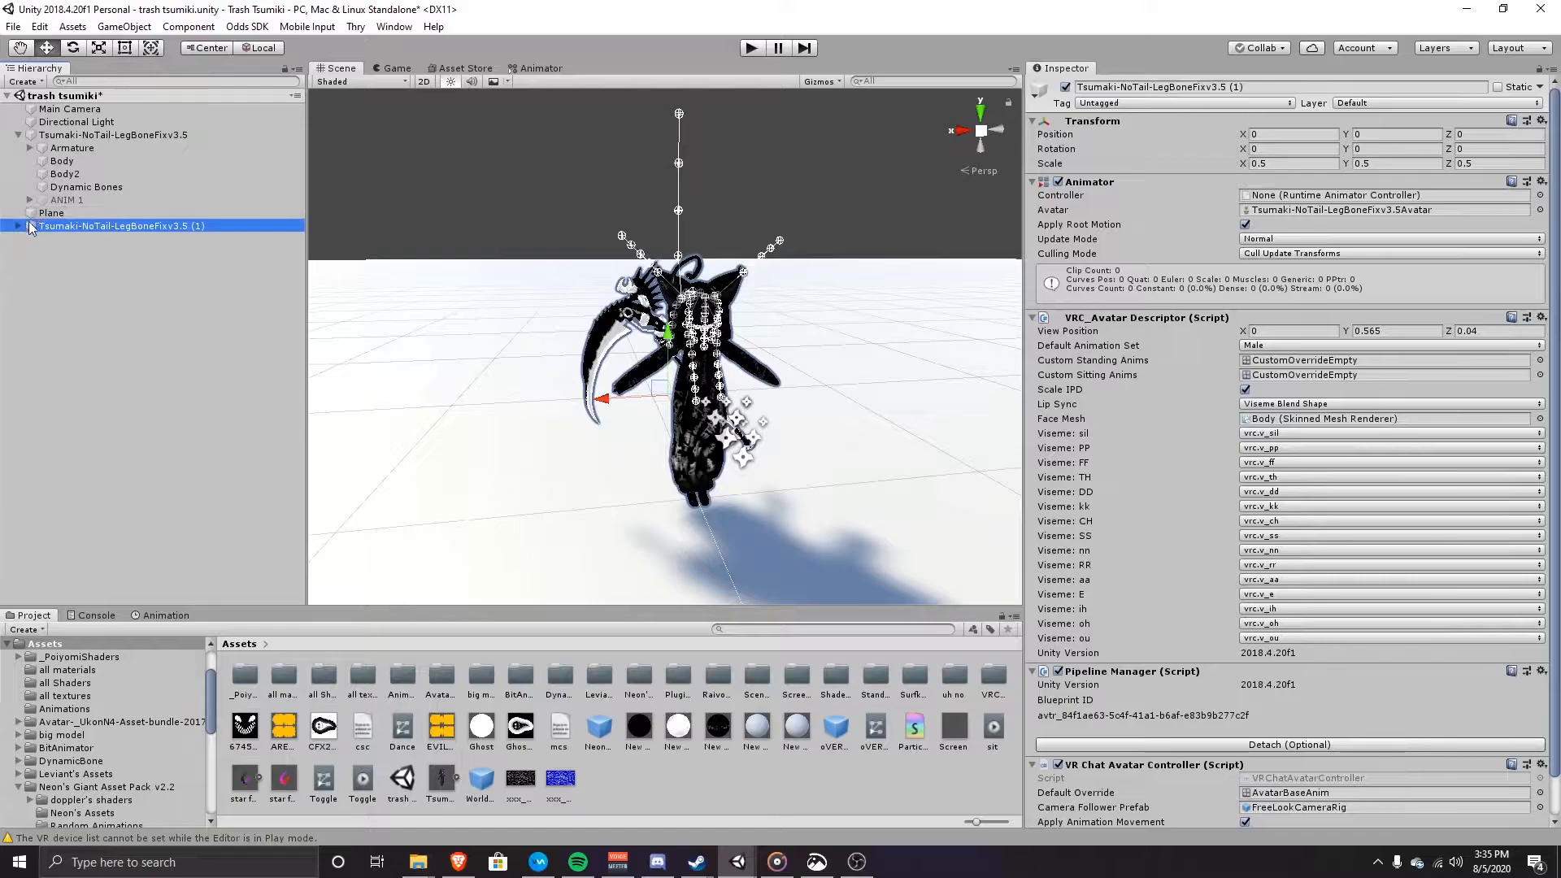
pyautogui.click(19, 226)
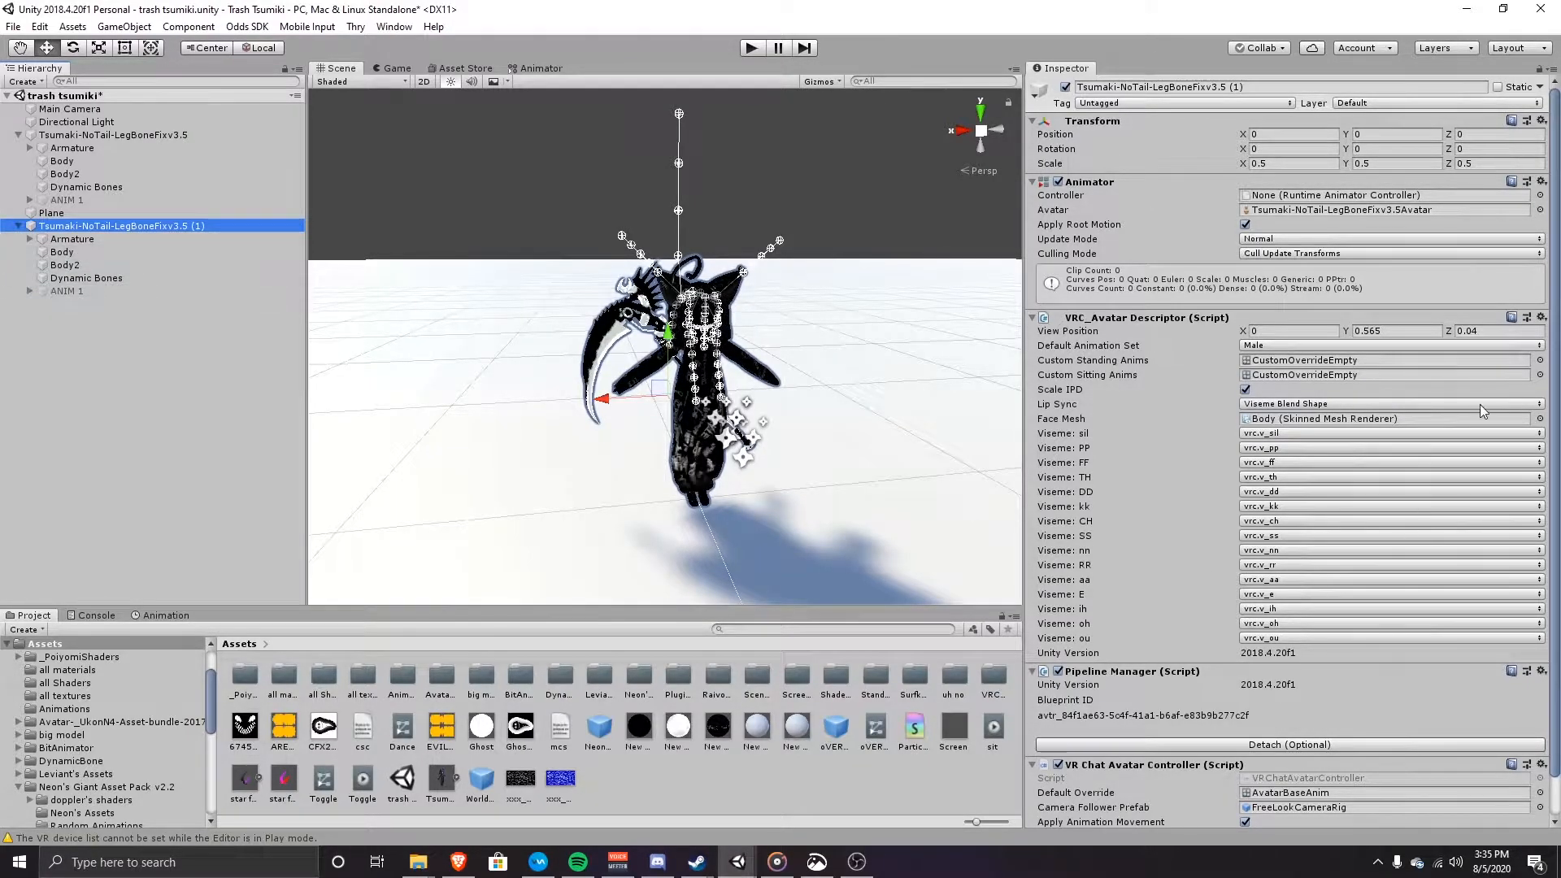
# Step: Remove the Avatar Descriptor, Pipeline Manager and VR Chat Avatar Controller from the copy
pyautogui.click(1541, 317)
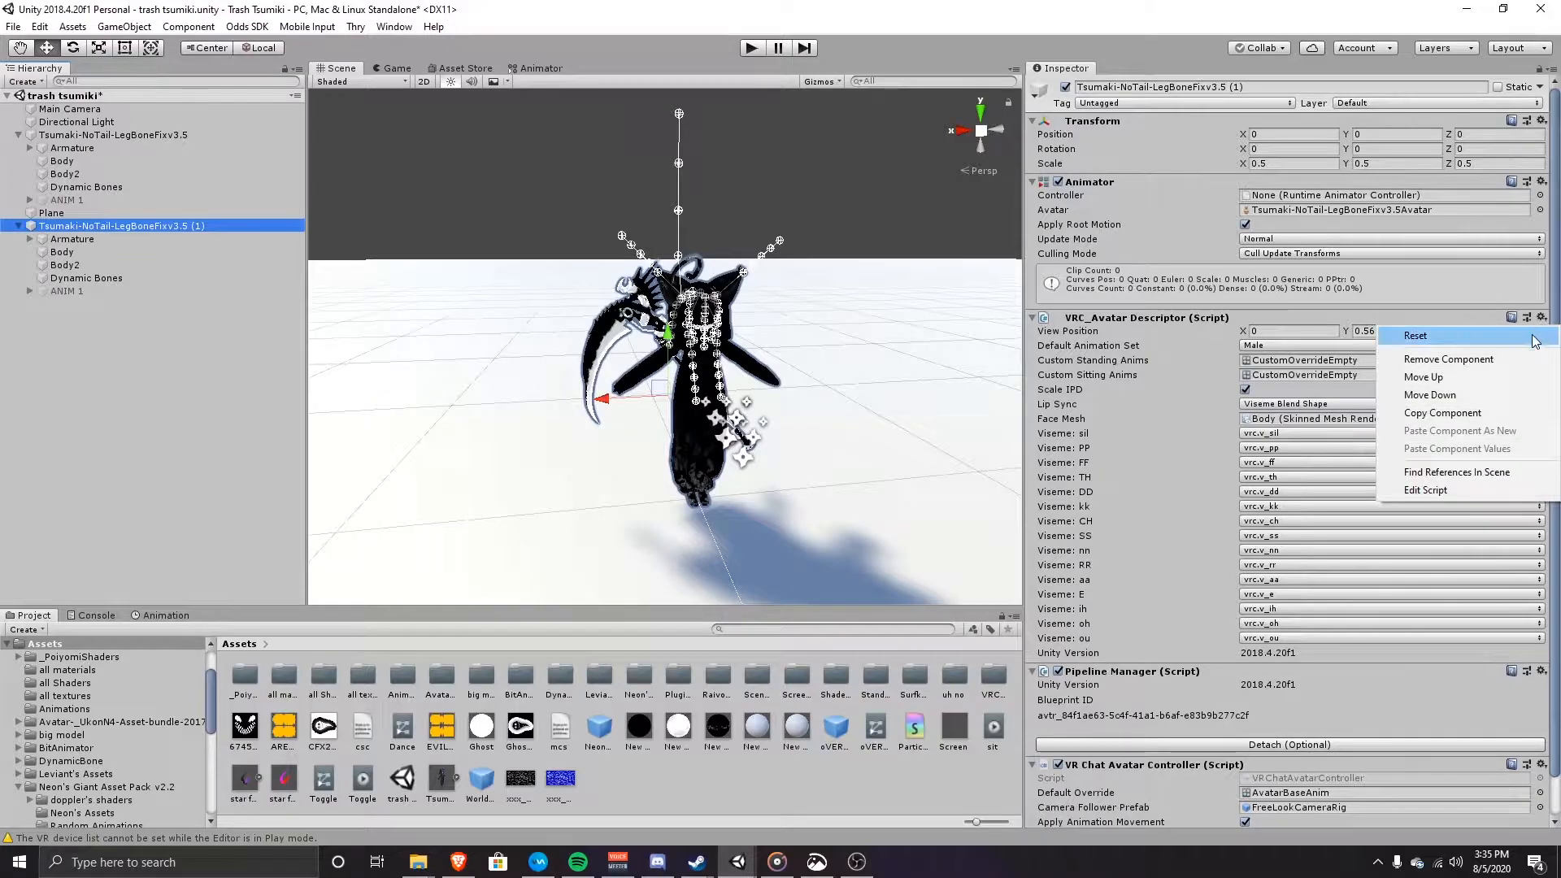
pyautogui.click(1448, 360)
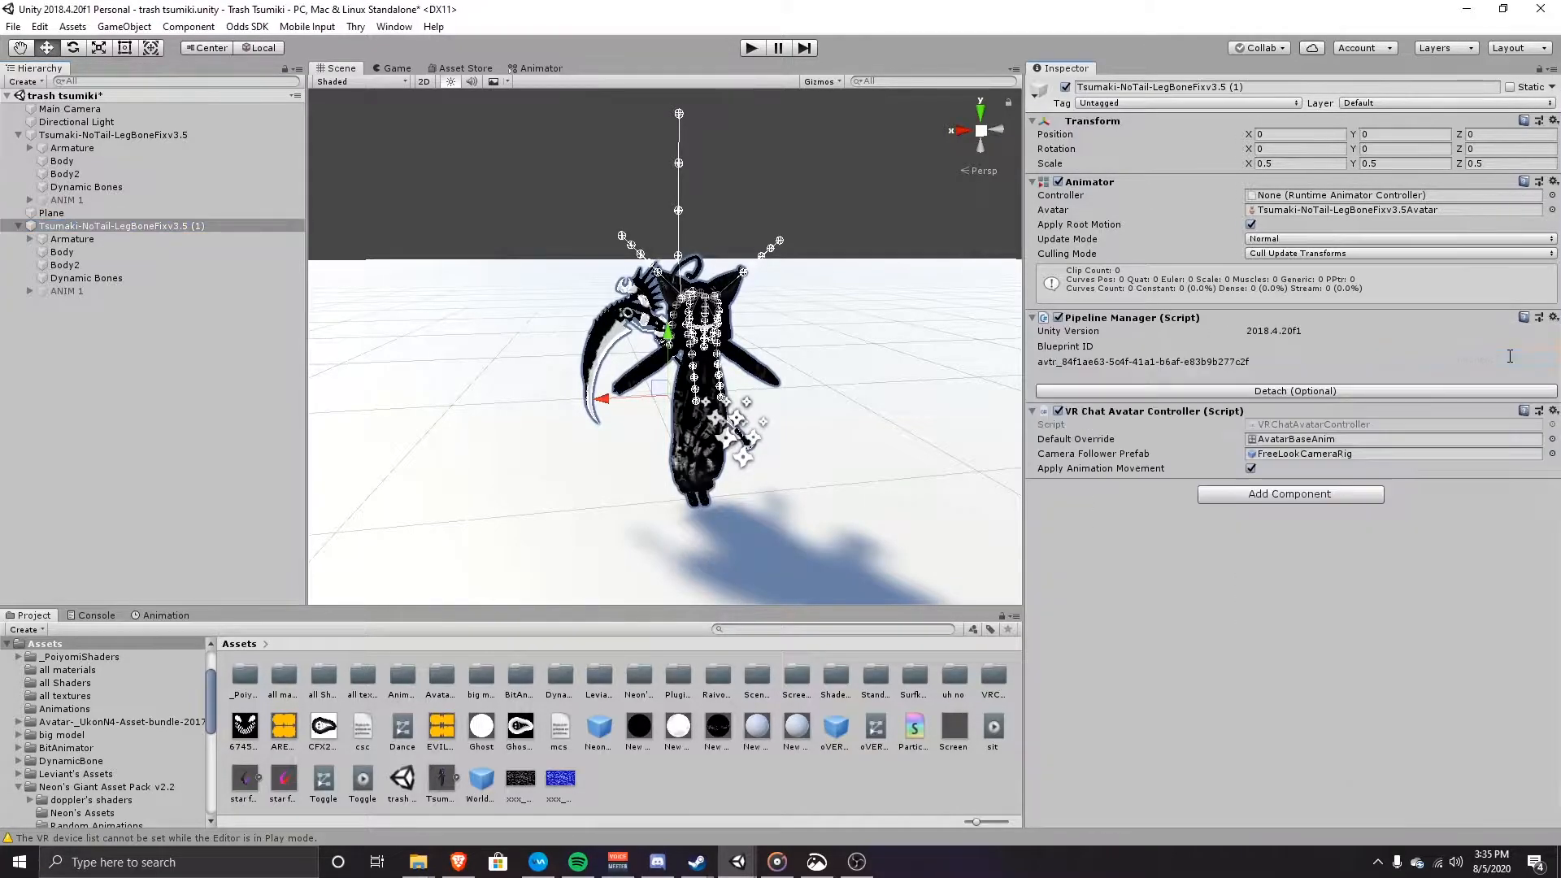
pyautogui.click(1553, 317)
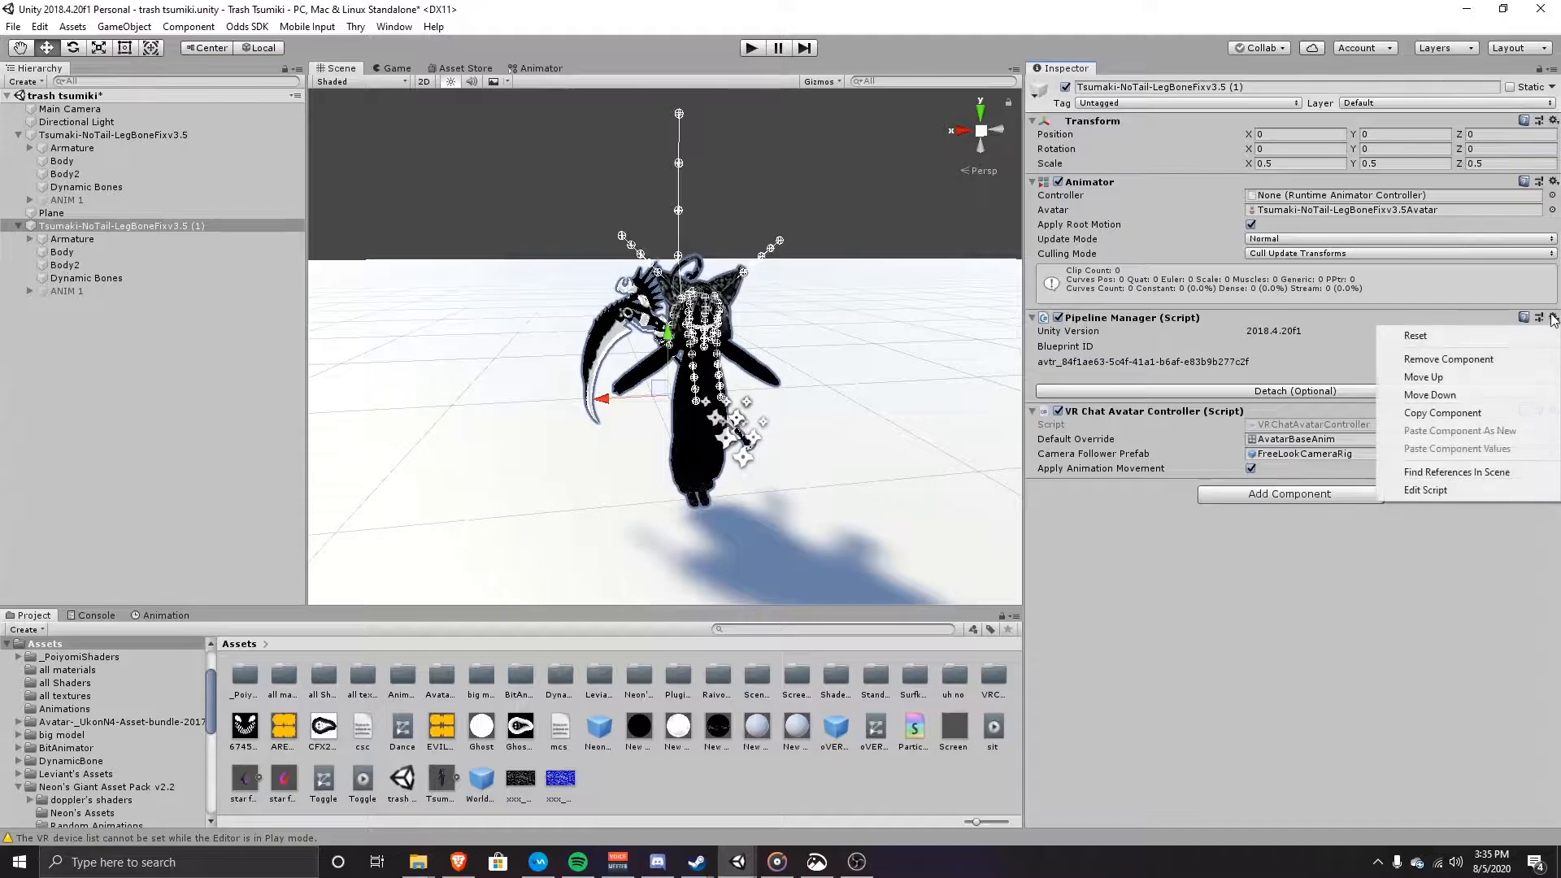
pyautogui.click(1511, 359)
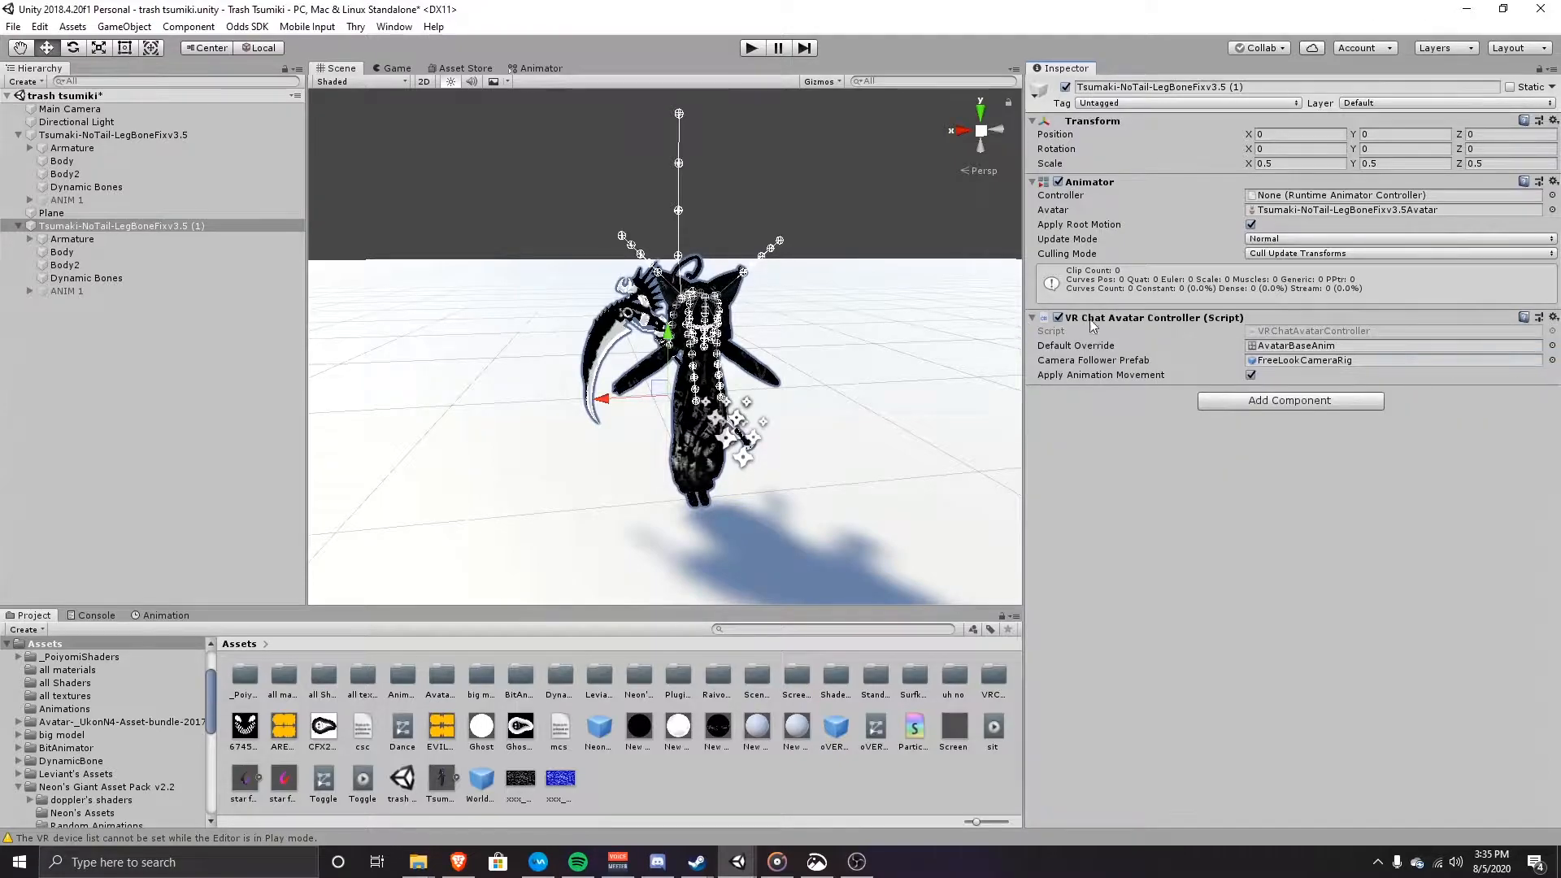
pyautogui.click(1553, 317)
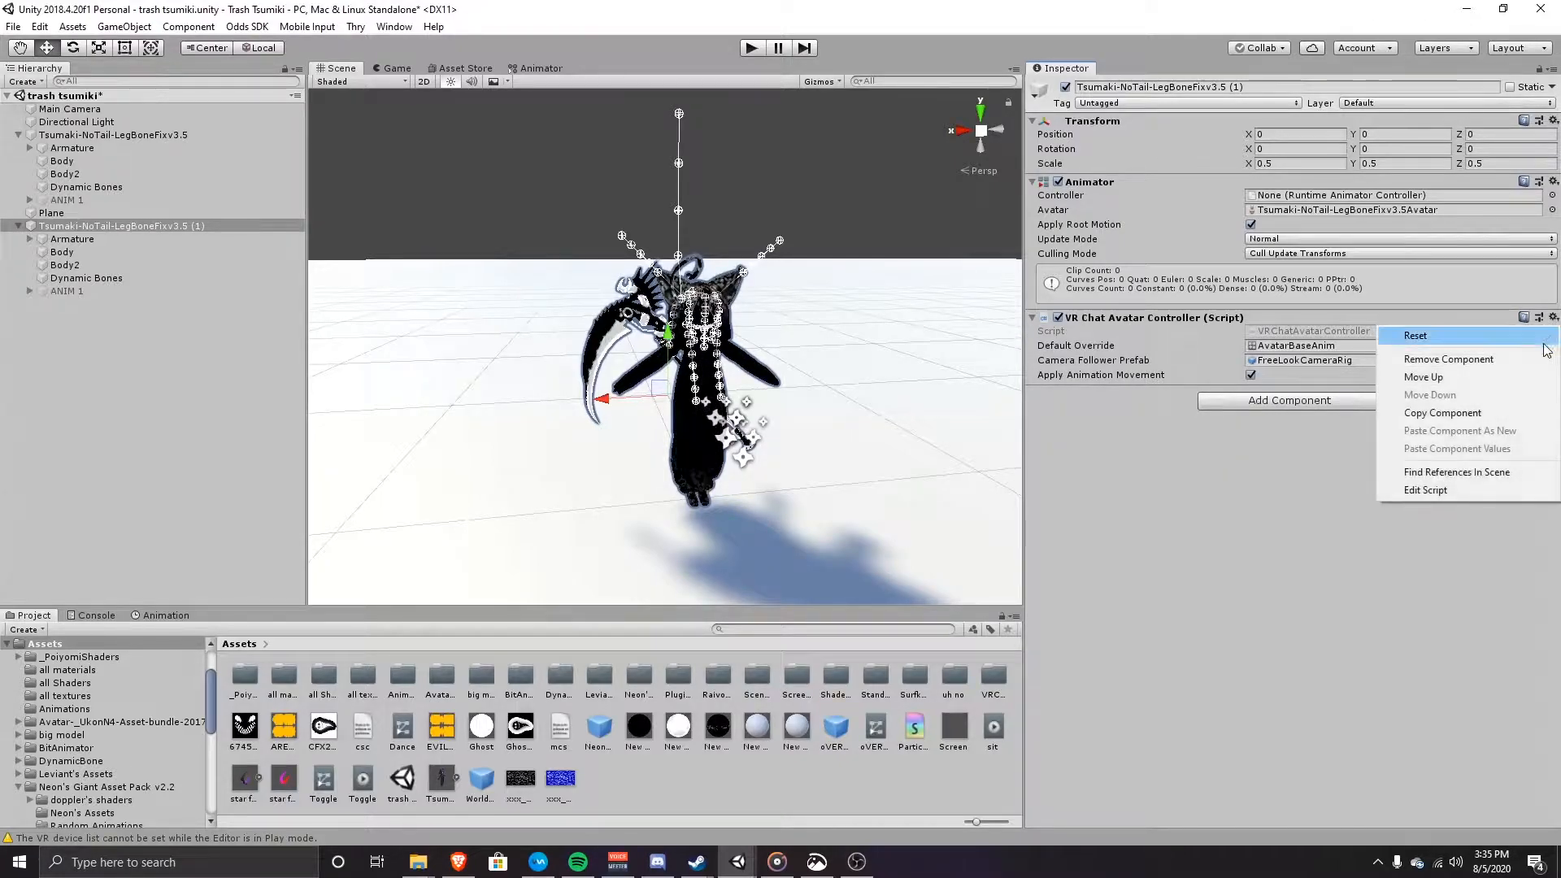
pyautogui.click(1528, 359)
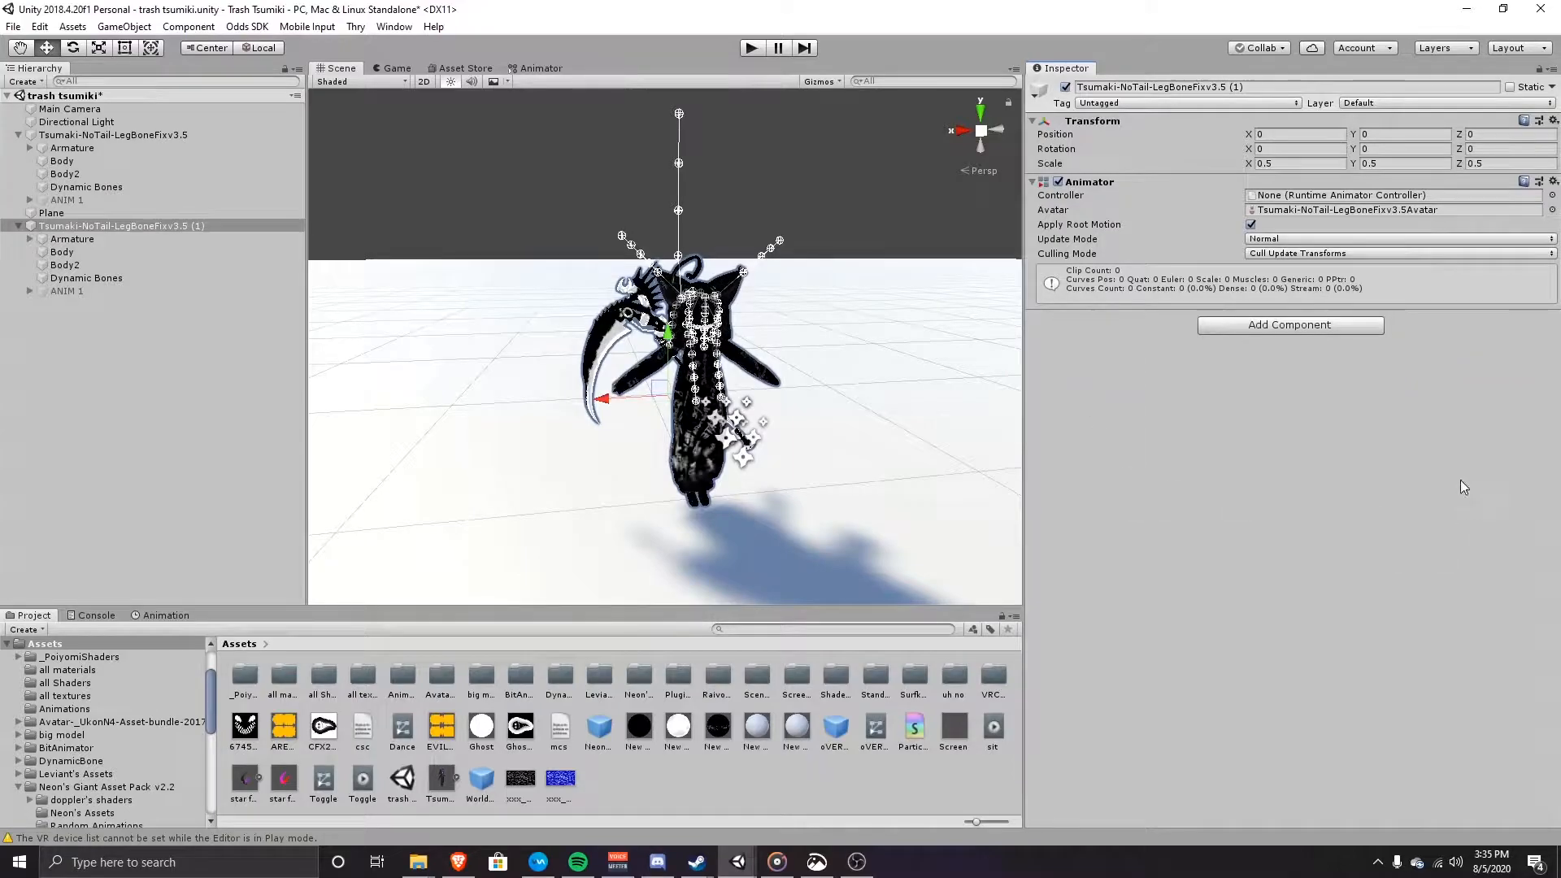
# Step: Set the copy's Animator culling mode to Always Animate
pyautogui.click(1306, 253)
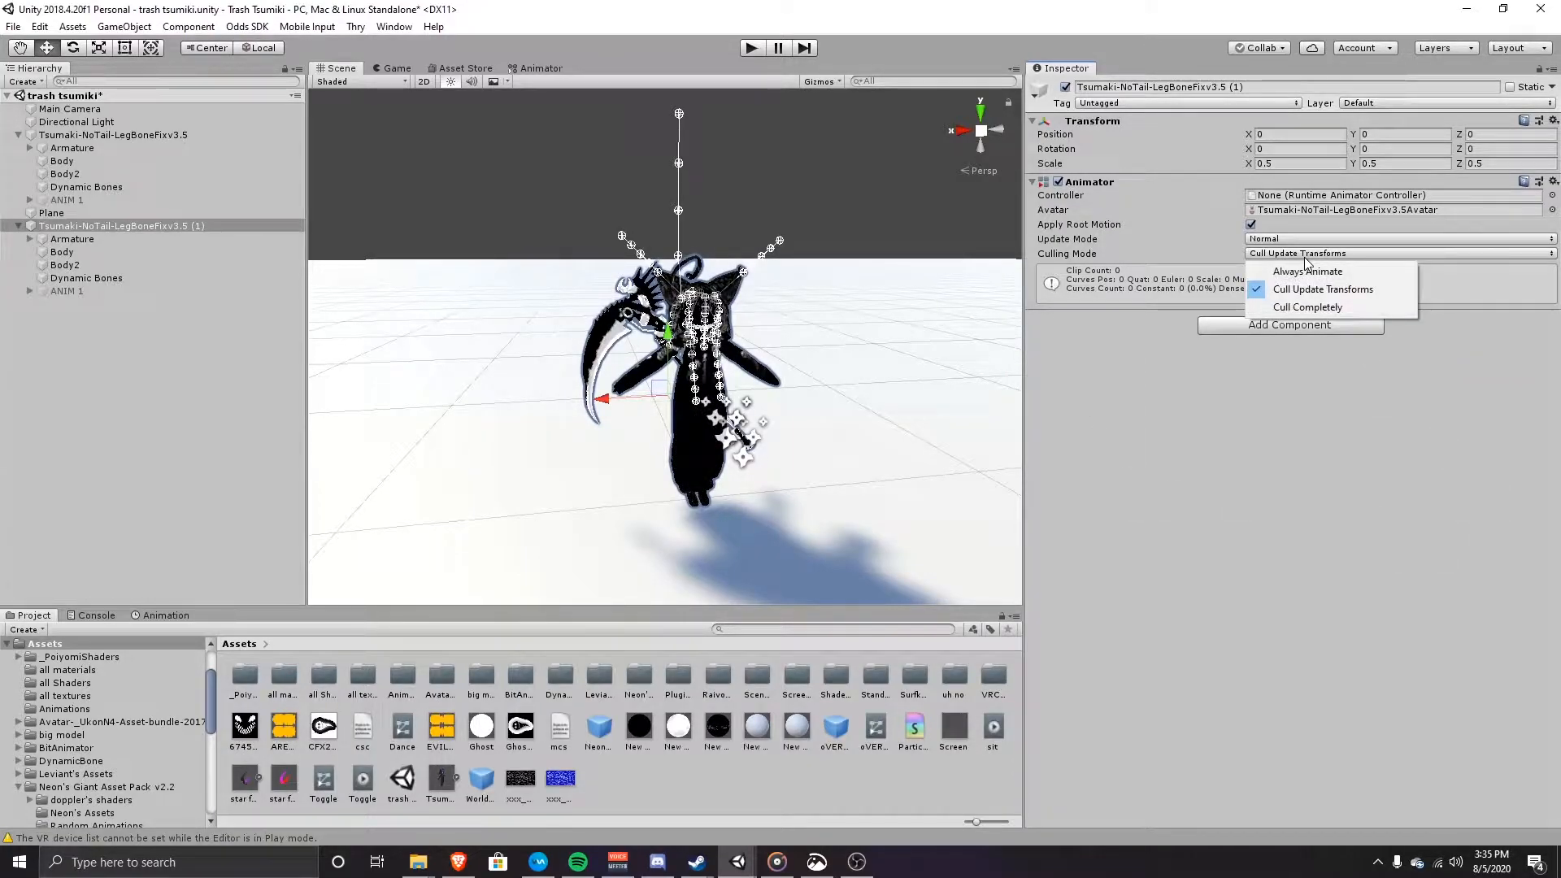
pyautogui.click(1330, 276)
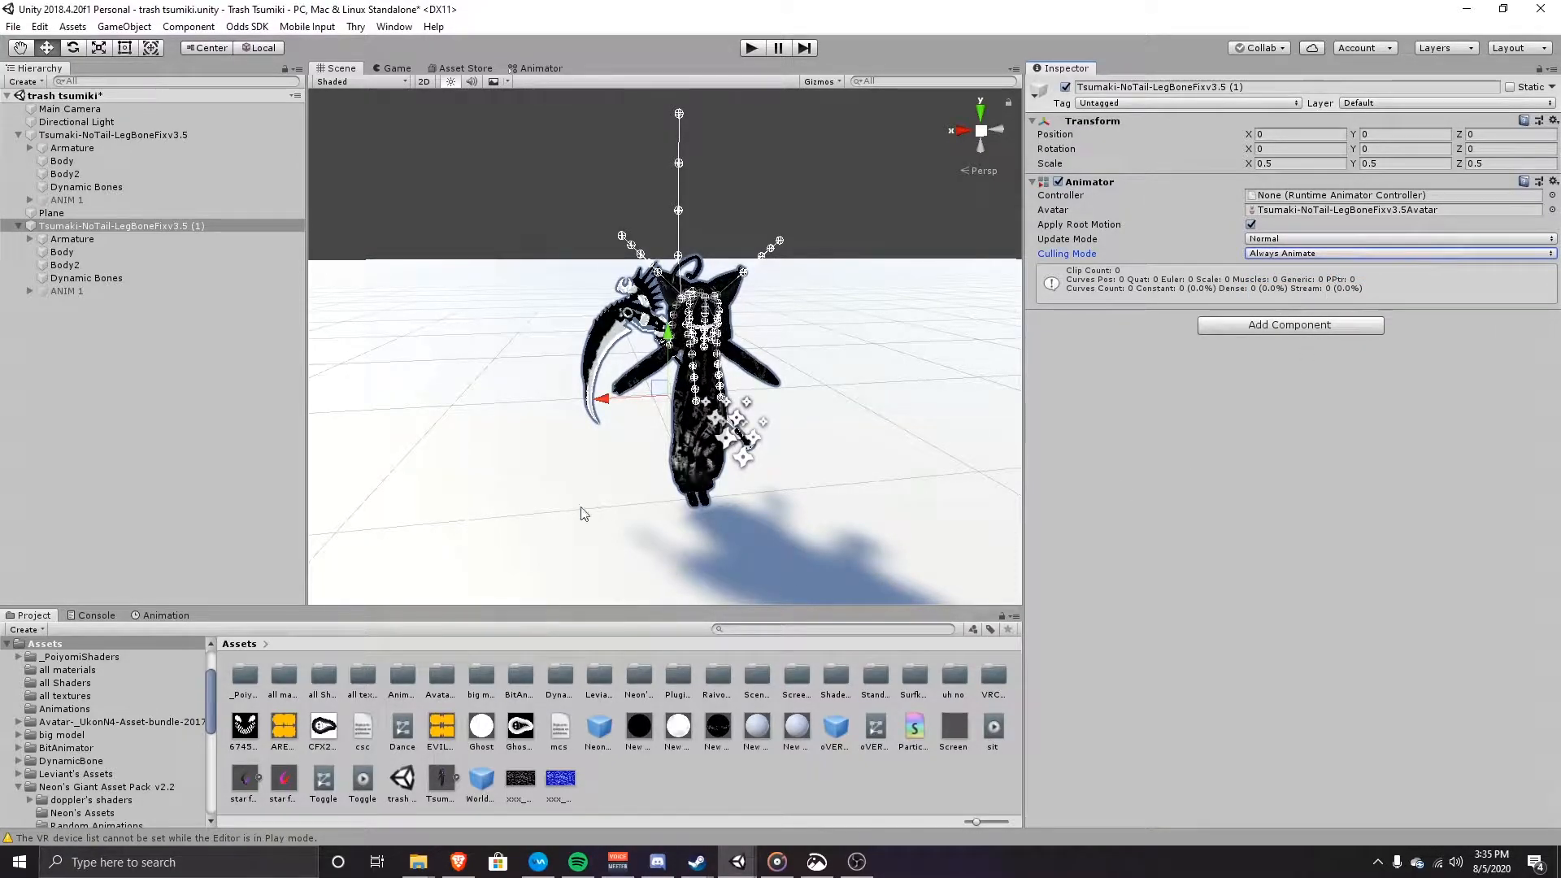
pyautogui.click(85, 290)
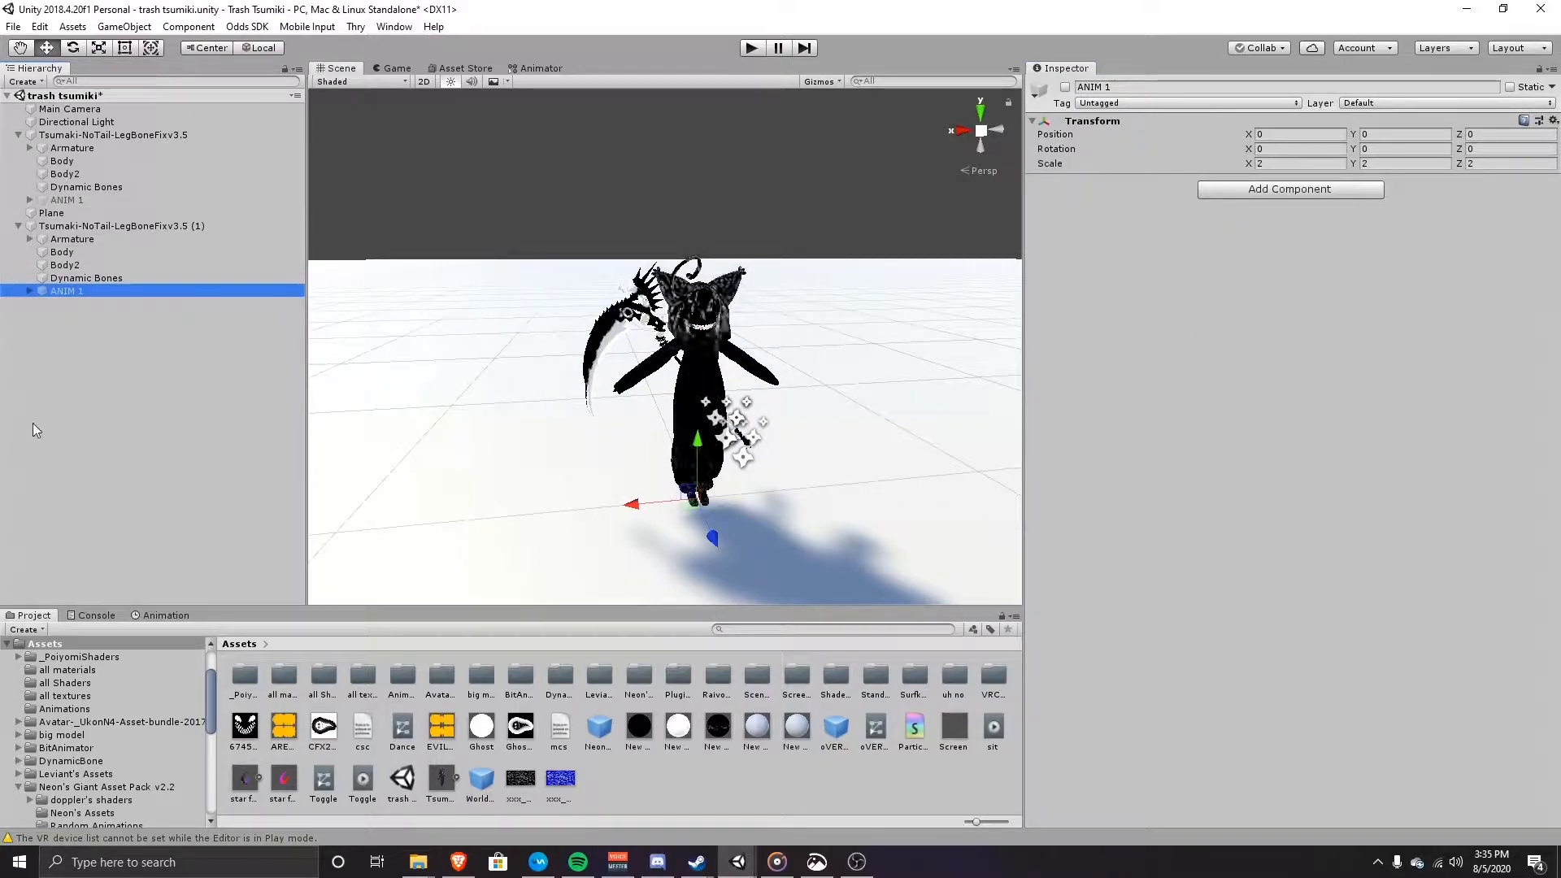
# Step: Delete the copy's ANIM 1 and nest Tsumaki-NoTail-LegBoneFixv3.5 (1) under the original ANIM 1
pyautogui.press('Delete')
pyautogui.click(83, 252)
pyautogui.moveTo(85, 225); pyautogui.dragTo(80, 203)
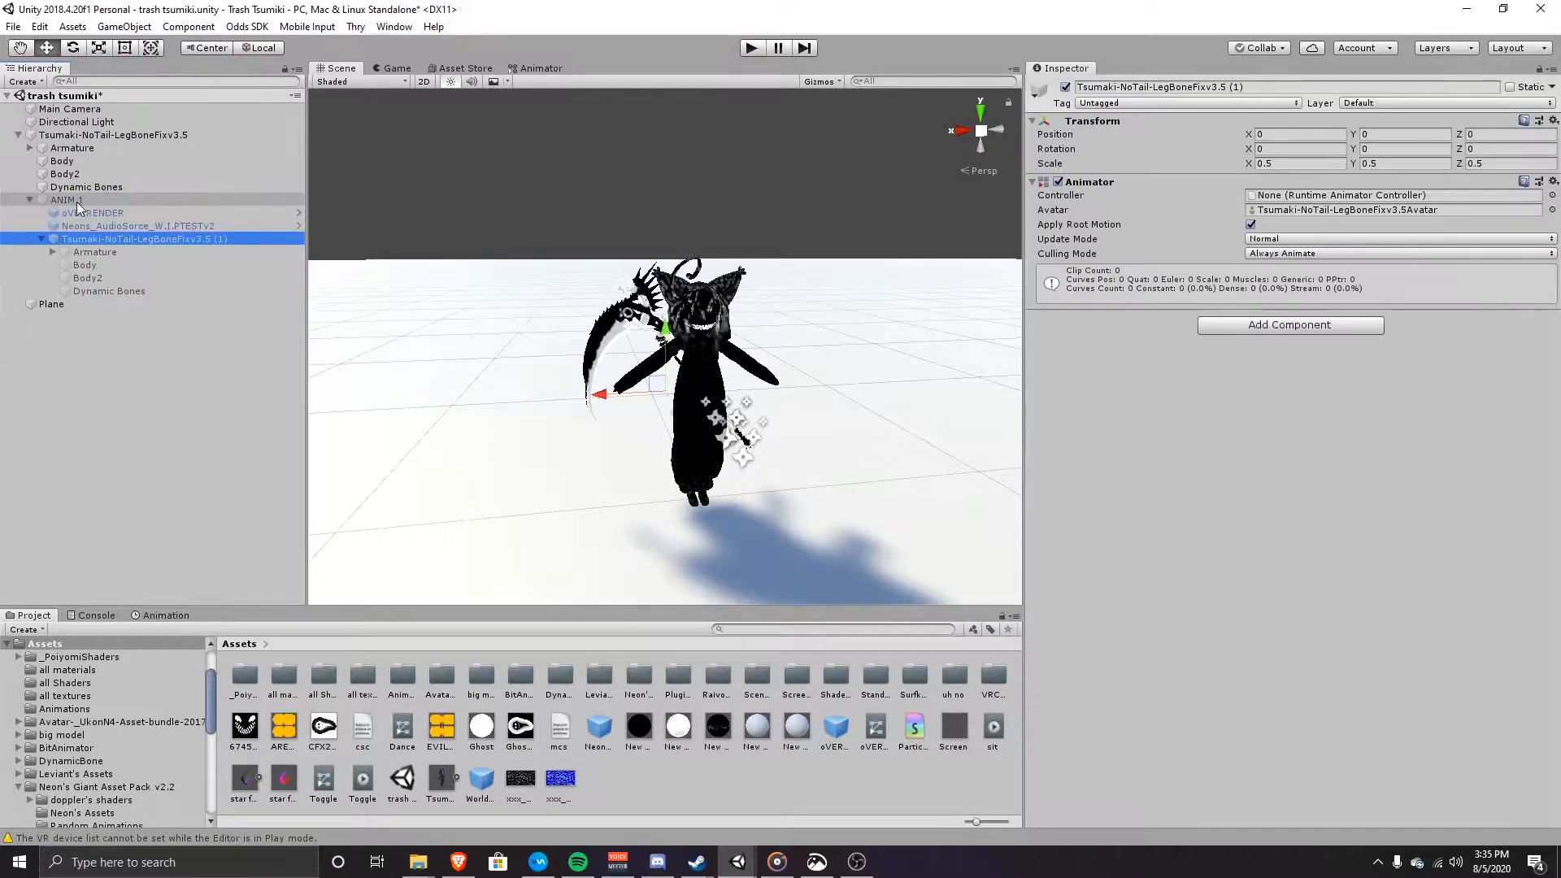
pyautogui.click(27, 202)
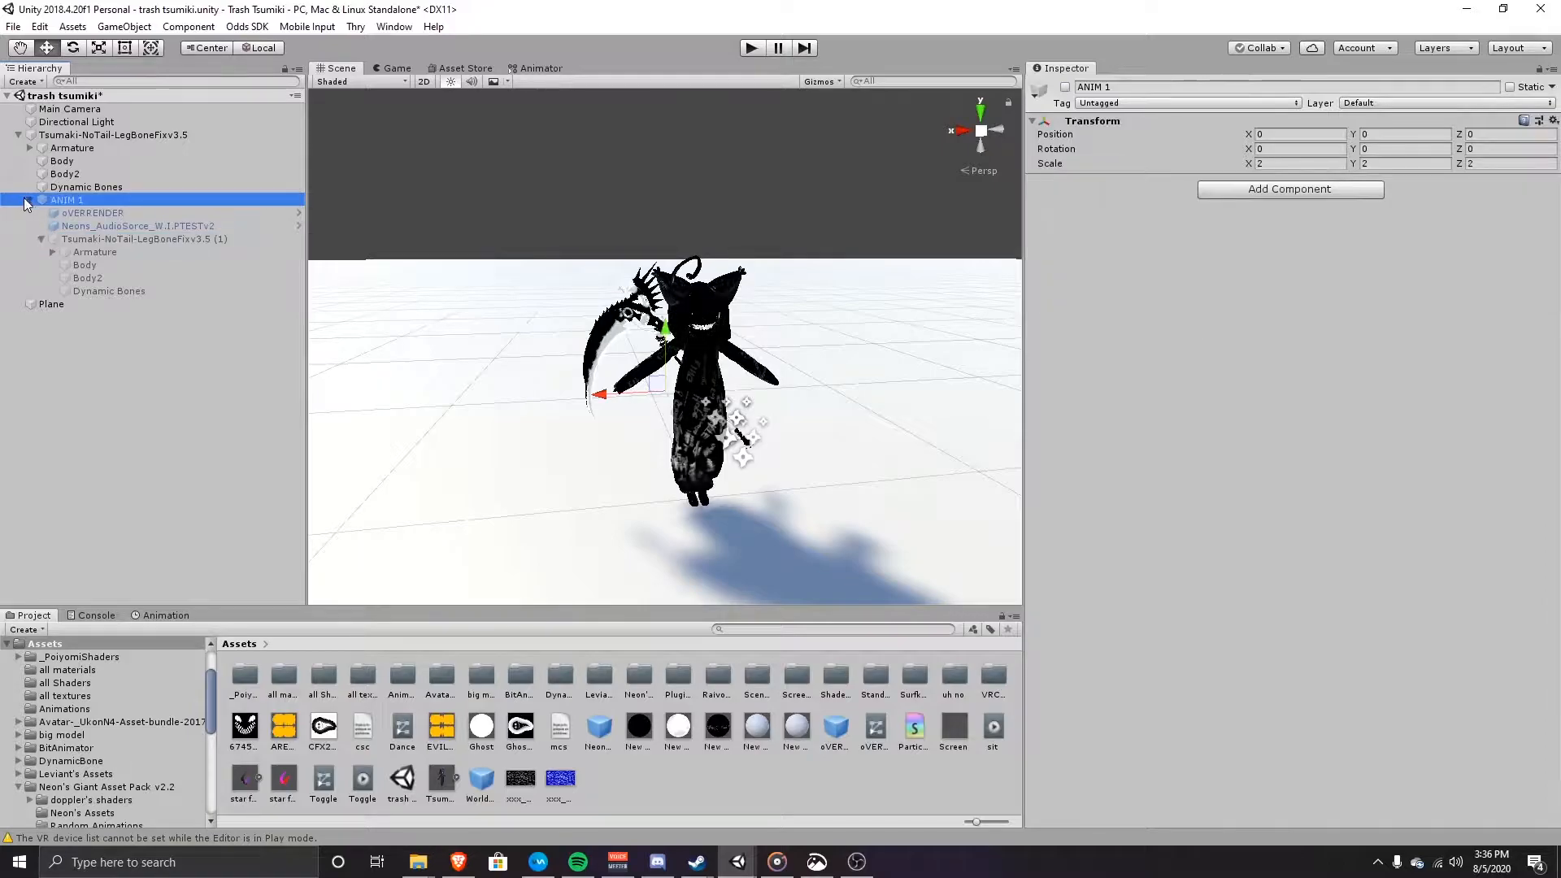
pyautogui.click(30, 200)
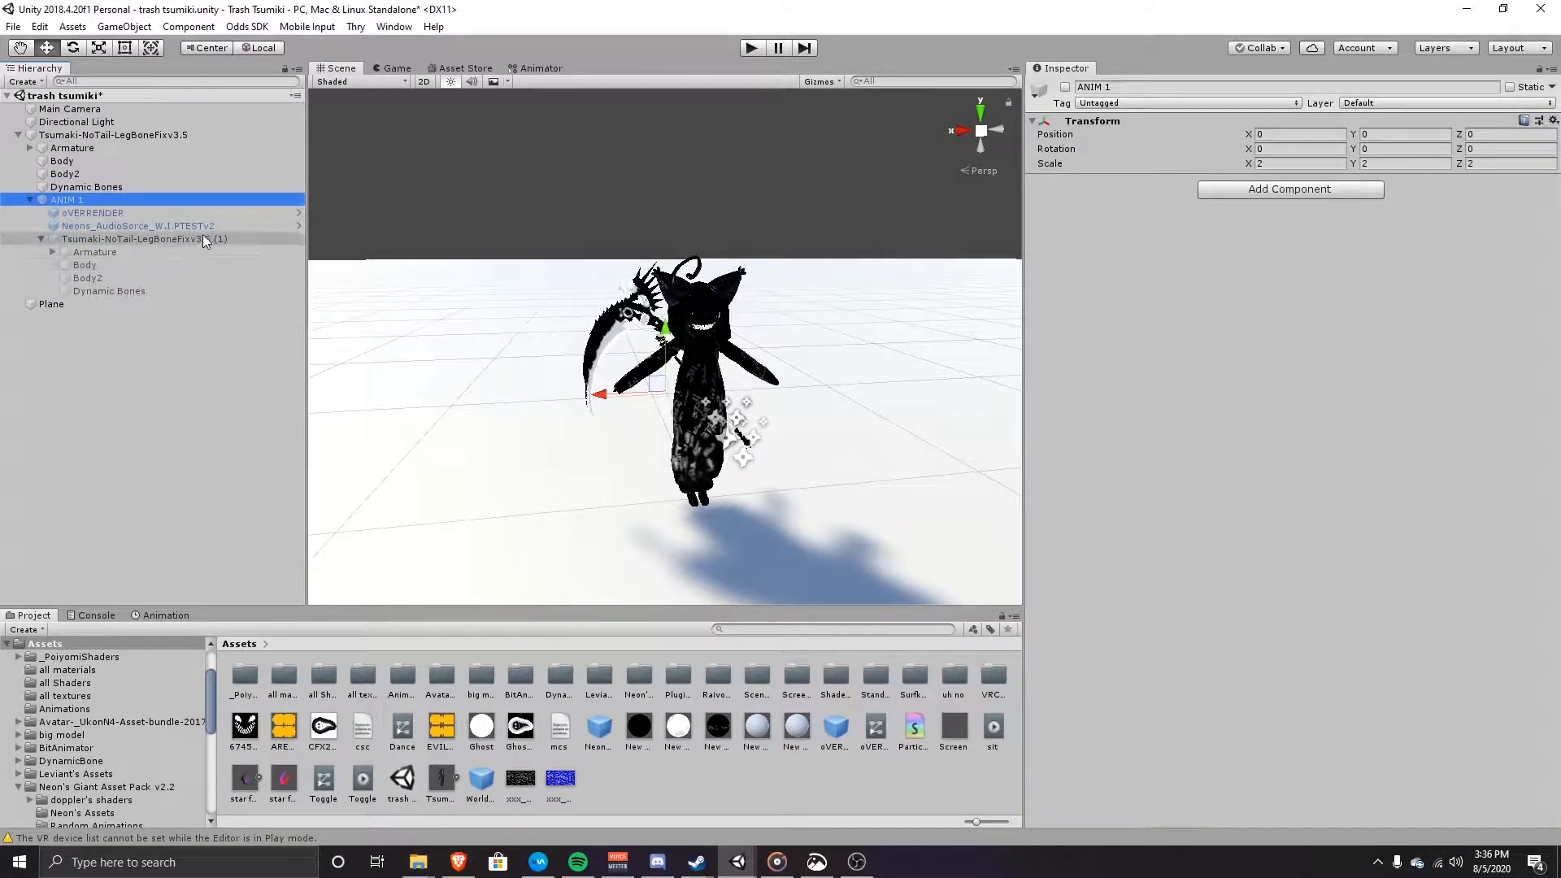
pyautogui.click(161, 239)
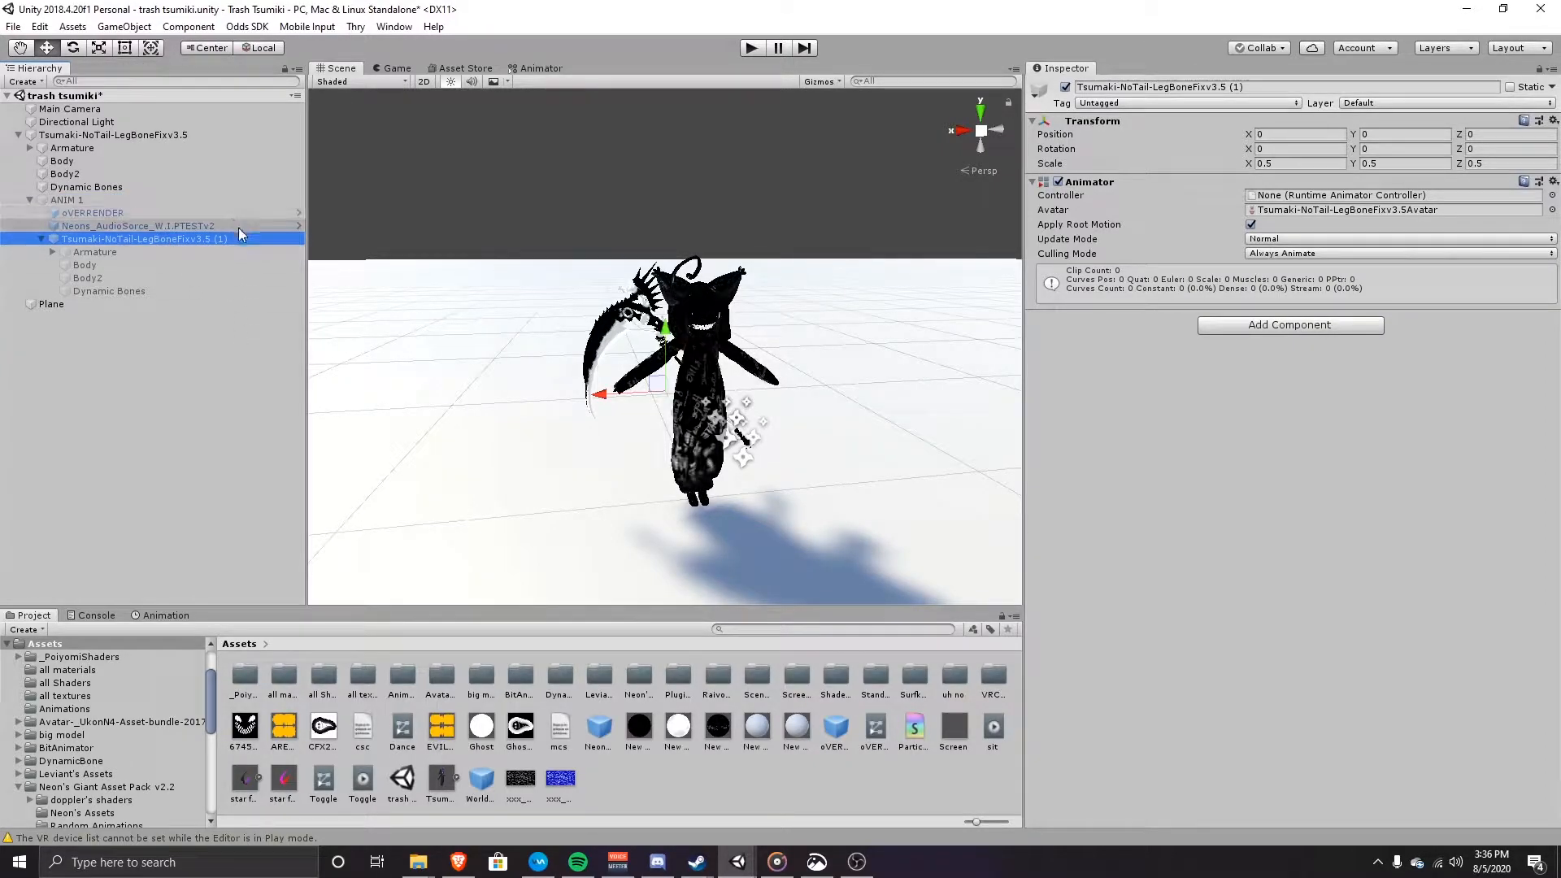
pyautogui.click(90, 200)
pyautogui.click(144, 239)
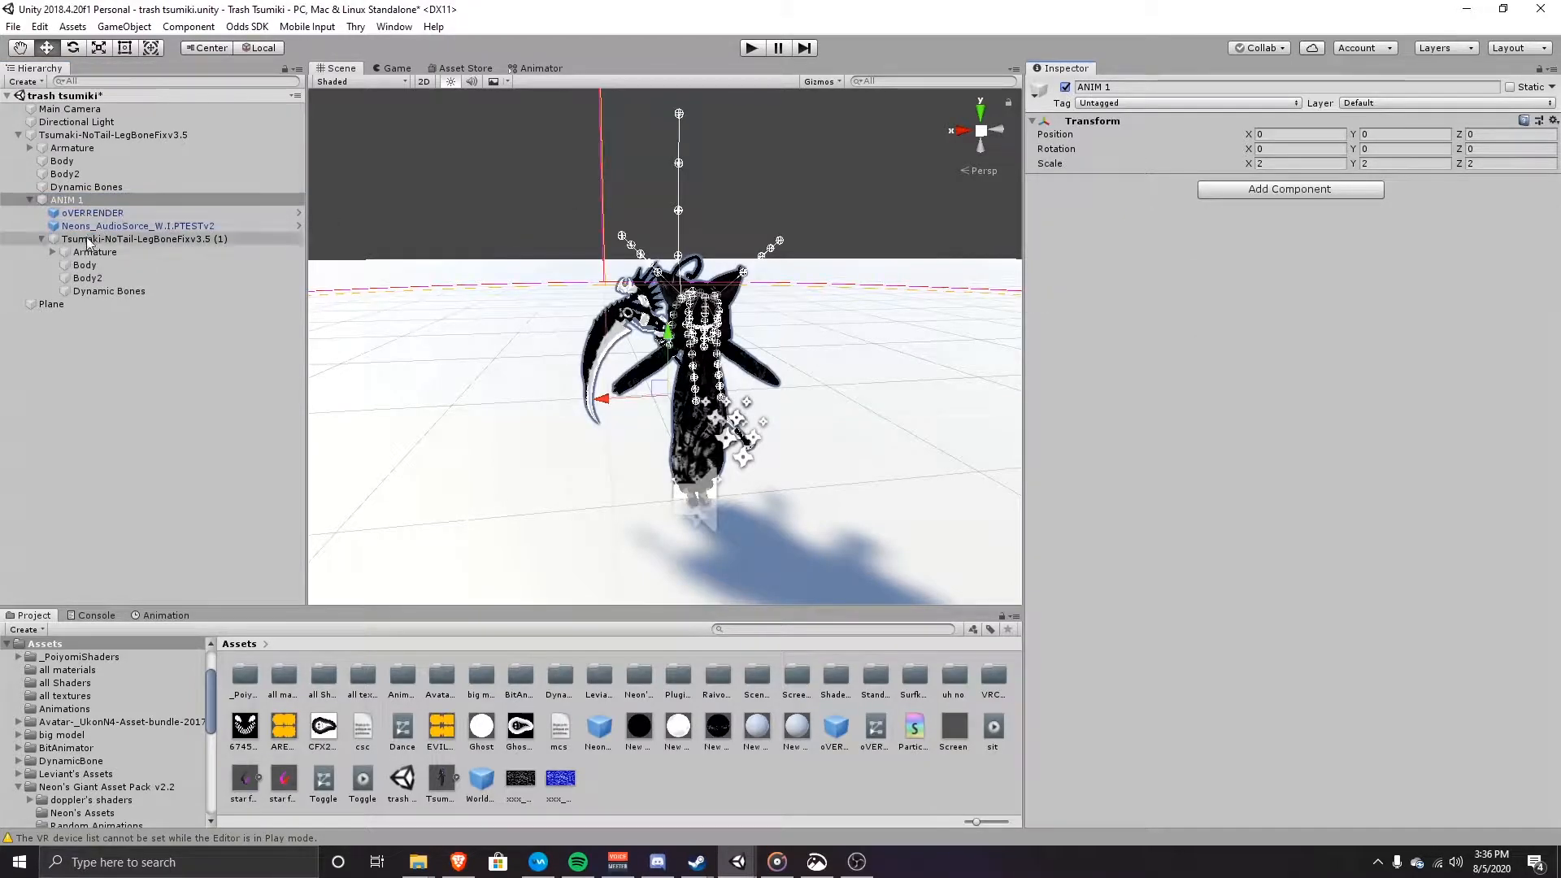
# Step: Create an Animator Controller named 'Dance 1' and assign it to the (1) avatar copy
pyautogui.rightClick(815, 770)
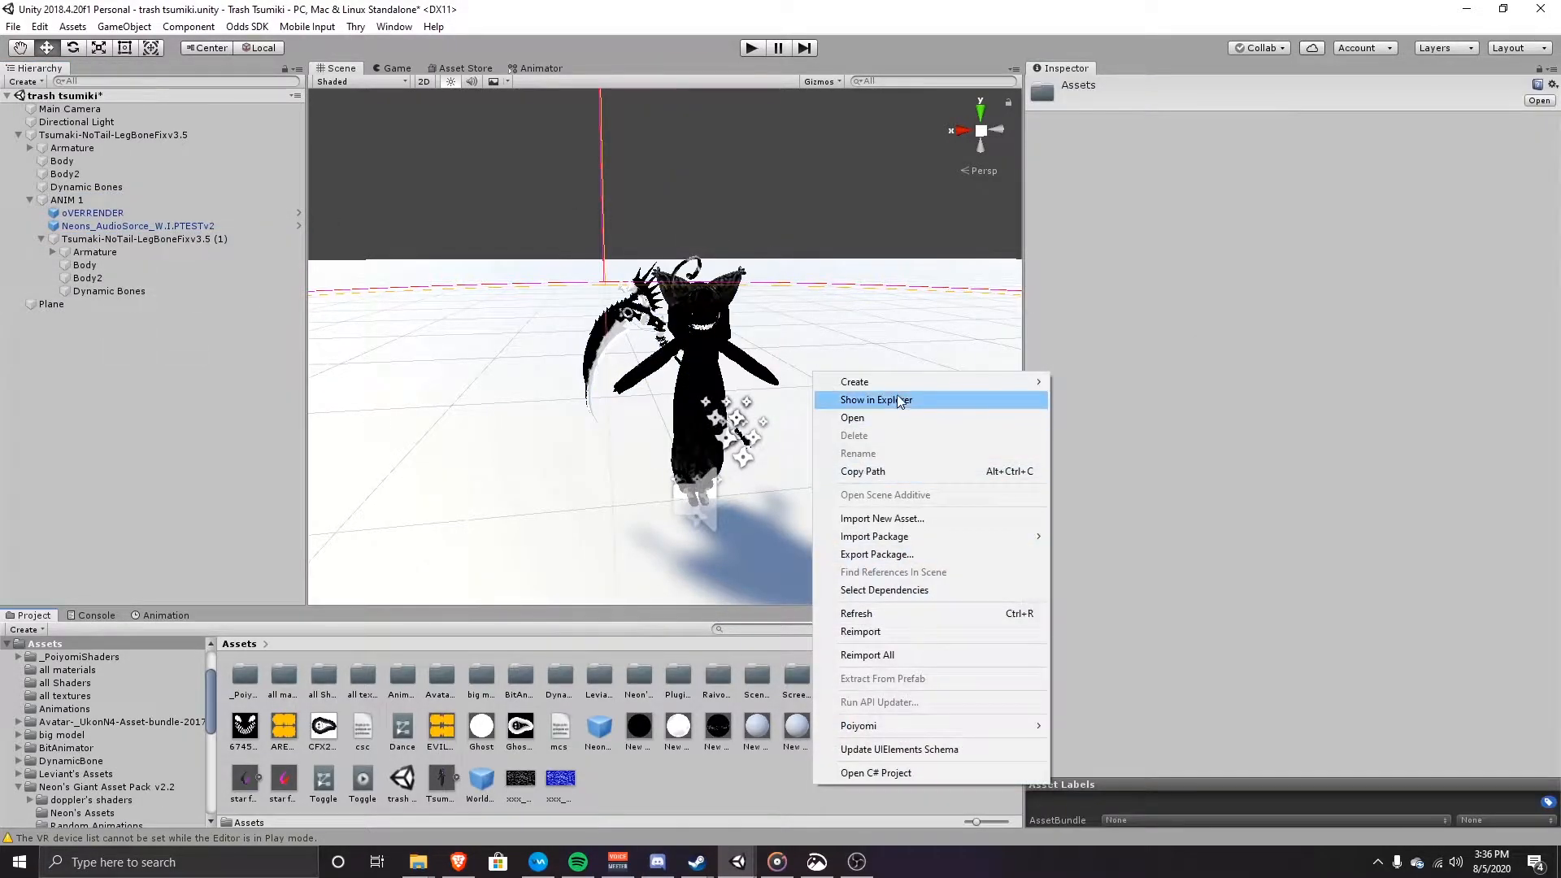
pyautogui.moveTo(946, 386)
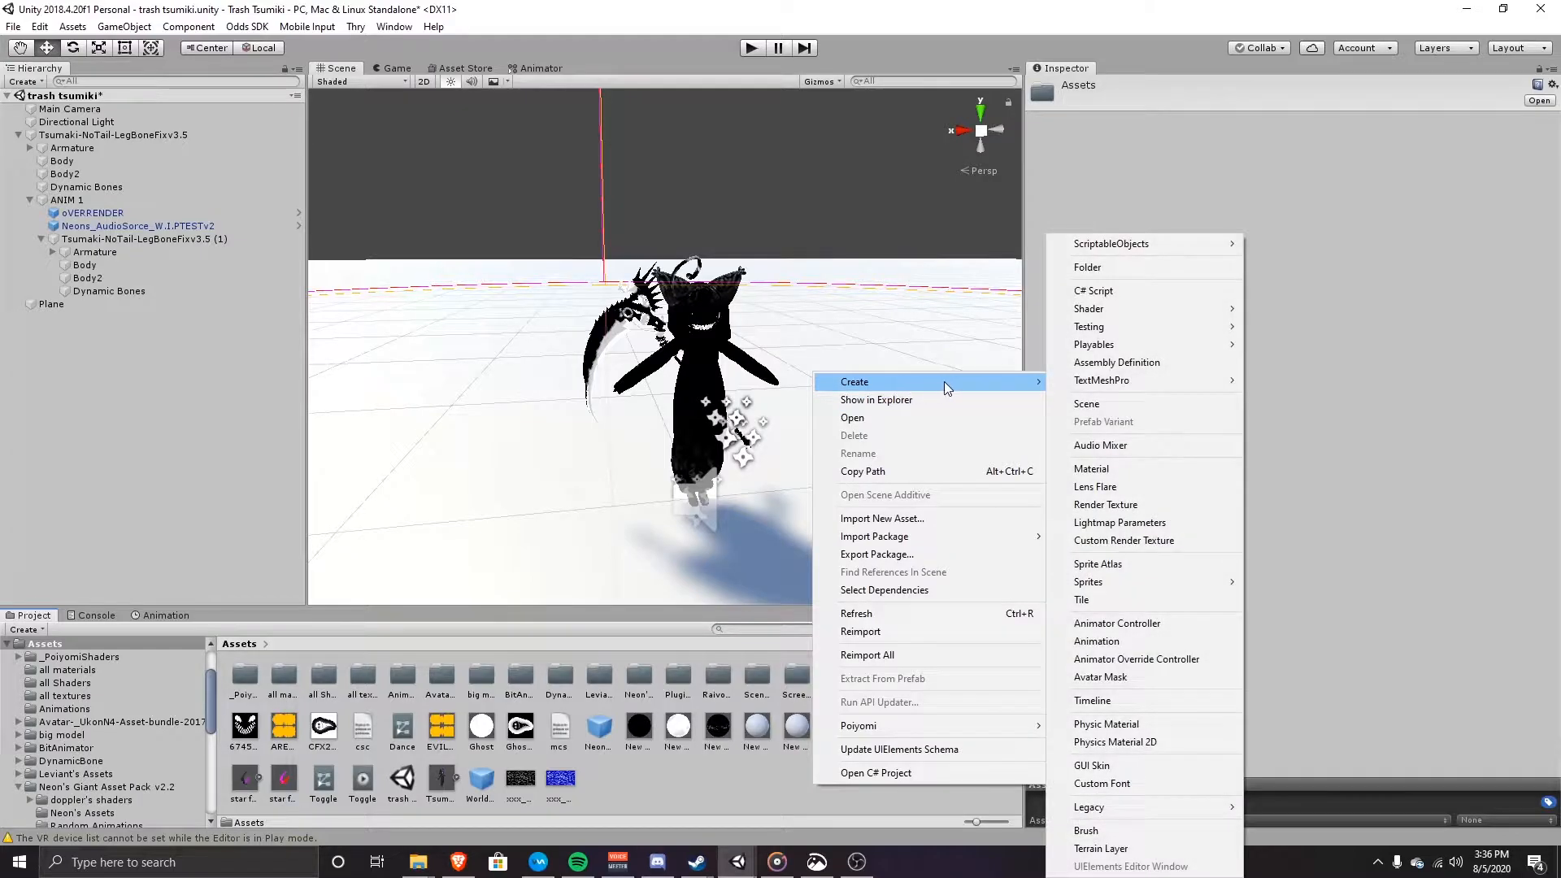
pyautogui.click(1134, 623)
pyautogui.write('Dance 1')
pyautogui.press('Return')
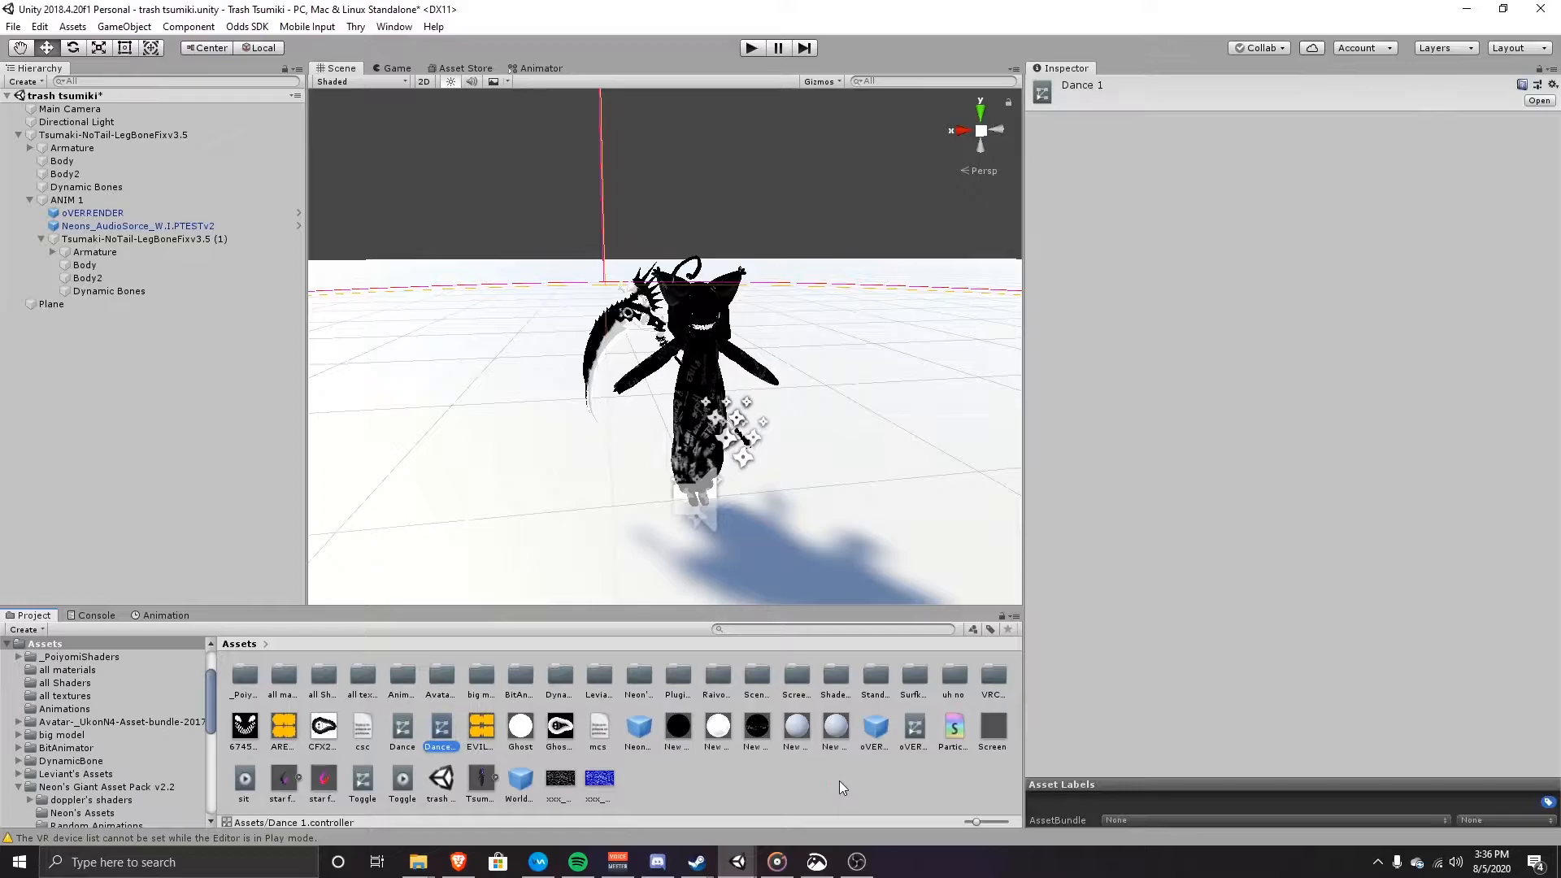
pyautogui.moveTo(332, 599); pyautogui.dragTo(138, 241)
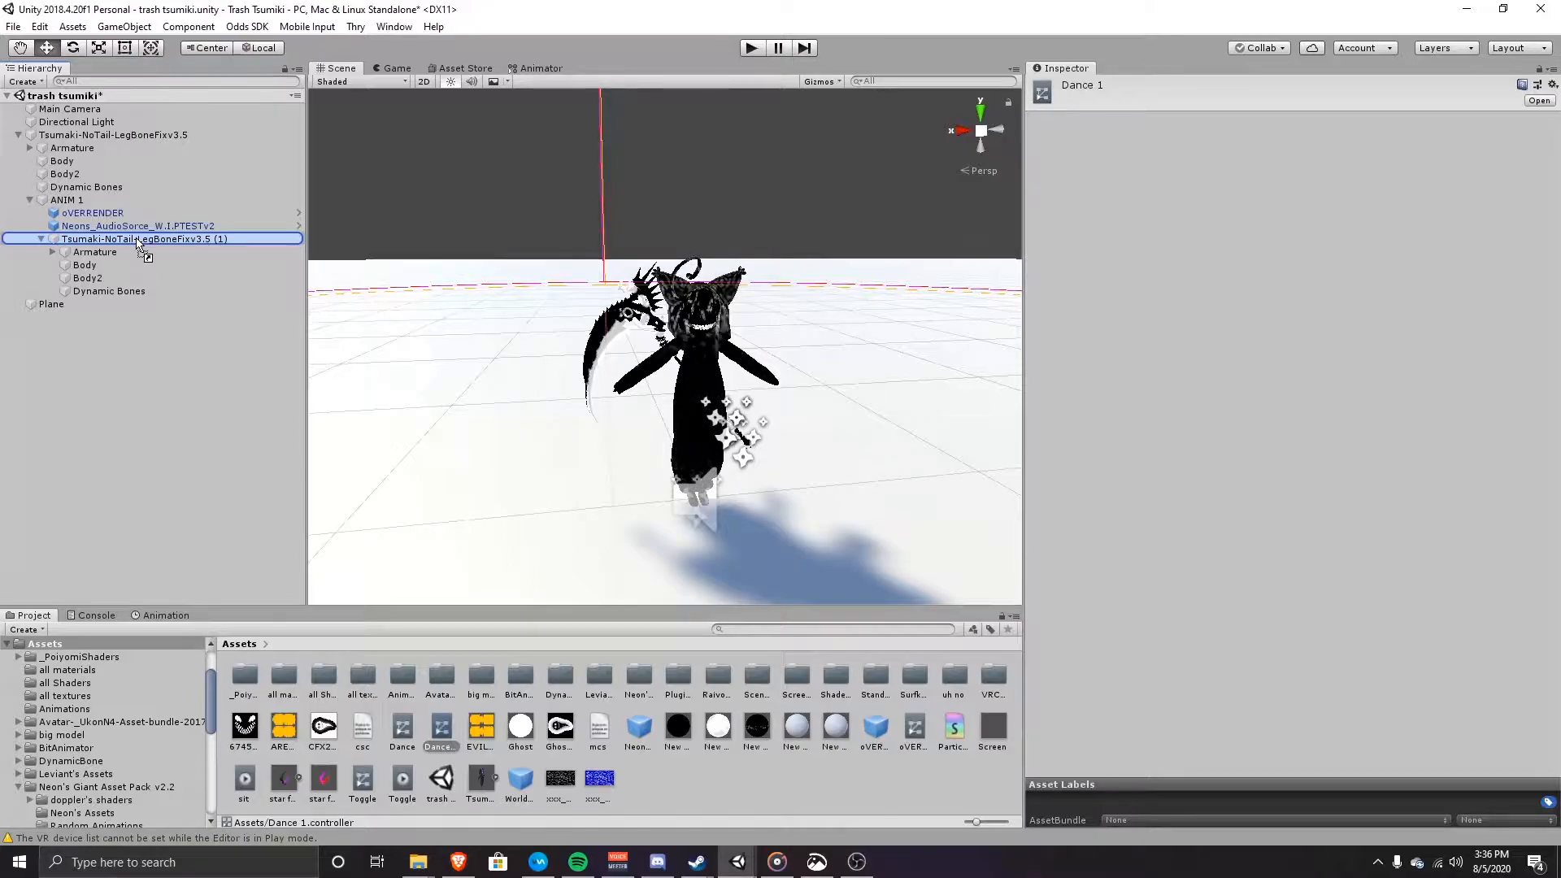
pyautogui.moveTo(138, 242); pyautogui.dragTo(139, 243)
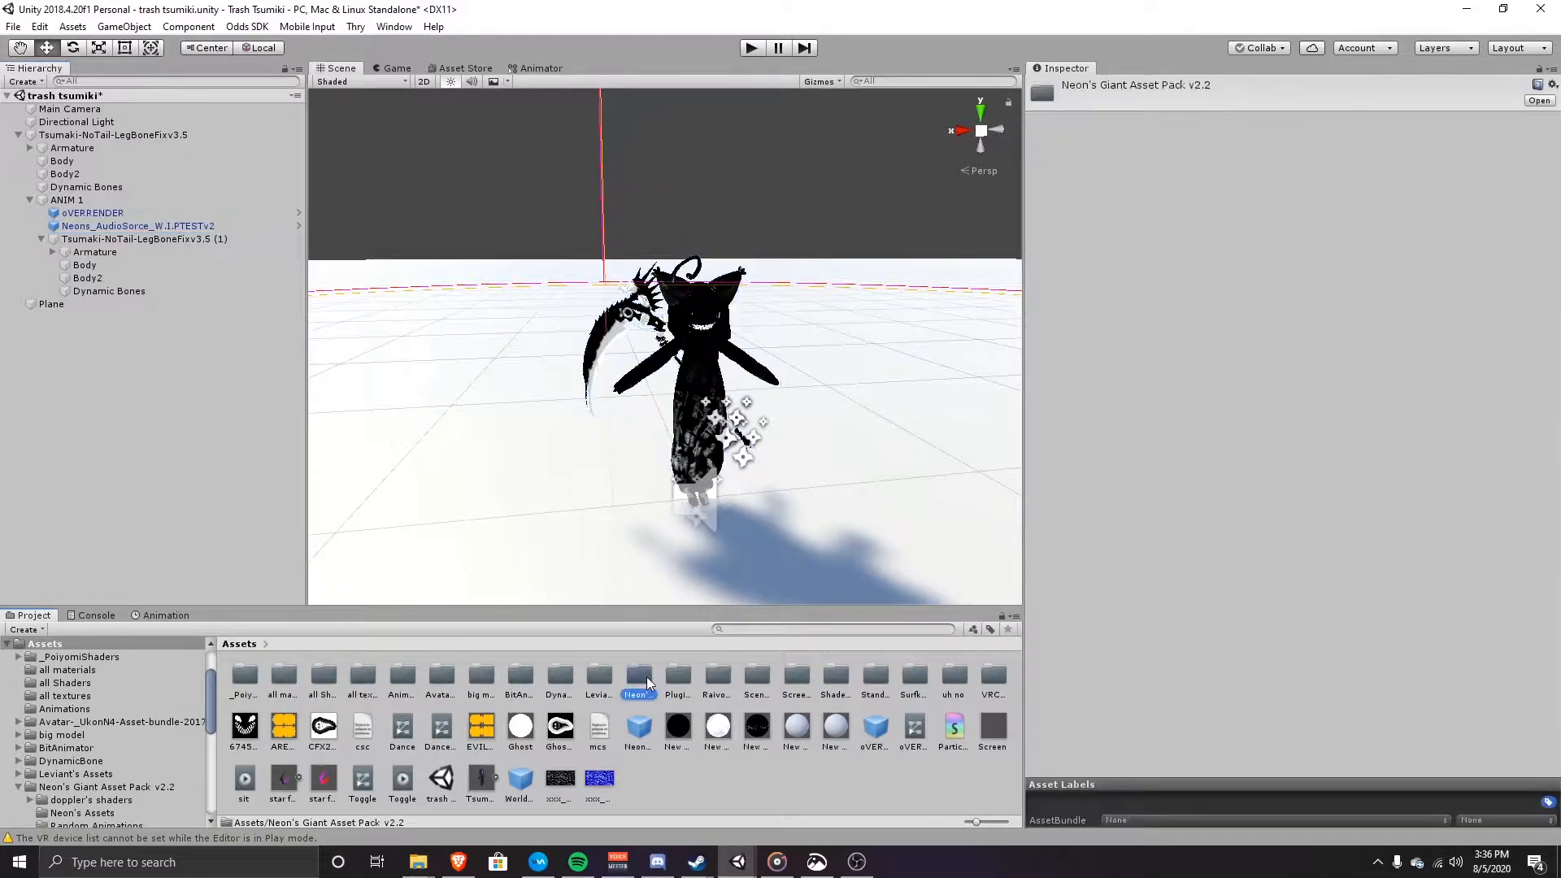
# Step: Open Neon's Giant Asset Pack v2.2 > Random Animations and preview the BillyBounce clip
pyautogui.doubleClick(639, 677)
pyautogui.doubleClick(321, 676)
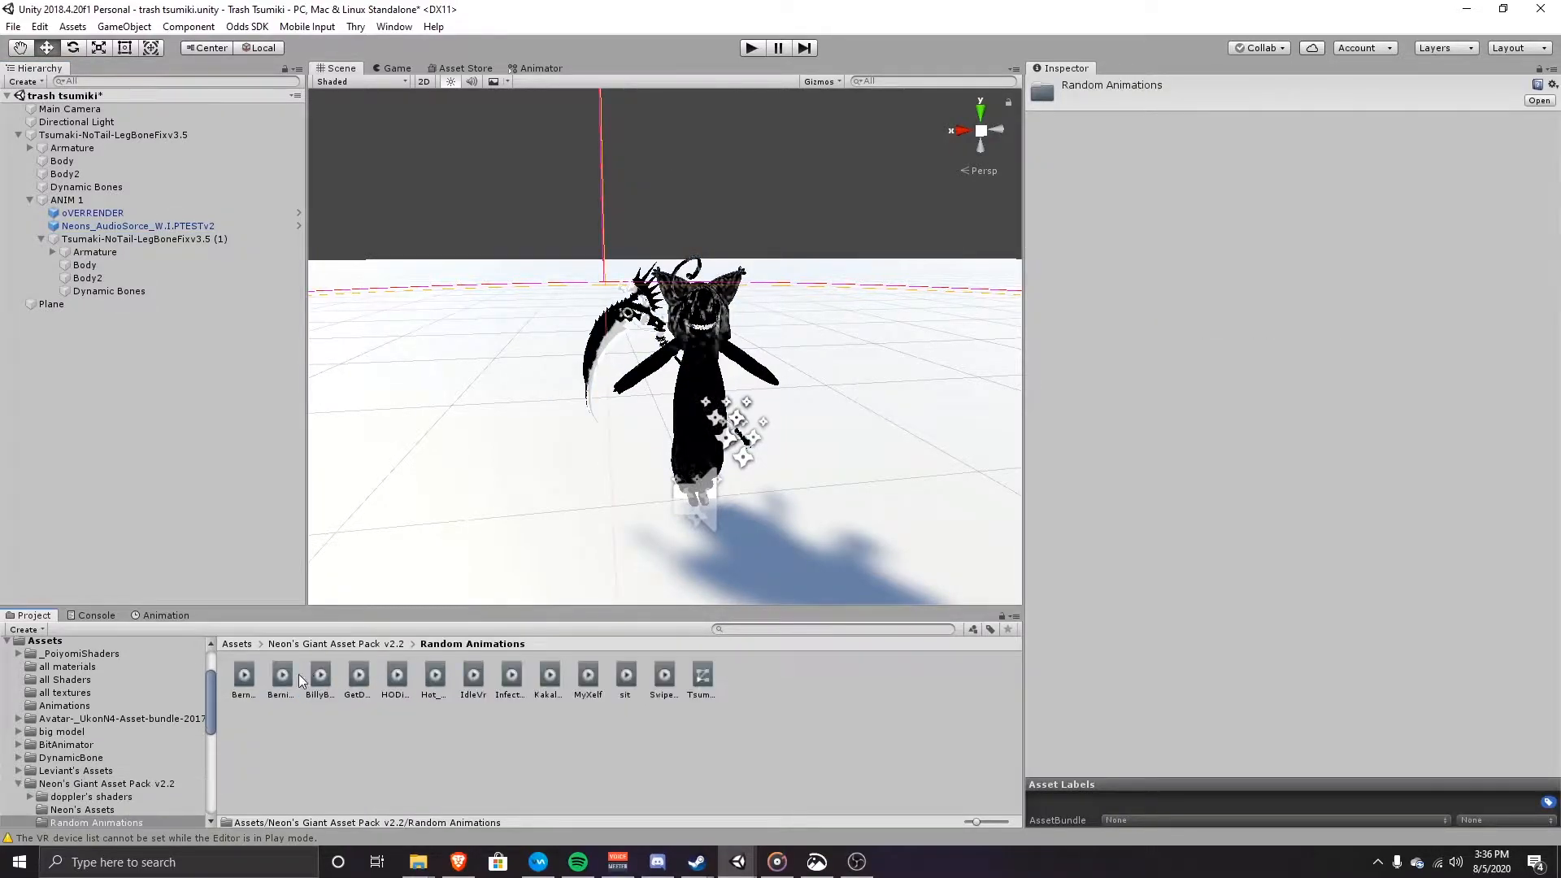
pyautogui.click(319, 676)
pyautogui.click(1044, 535)
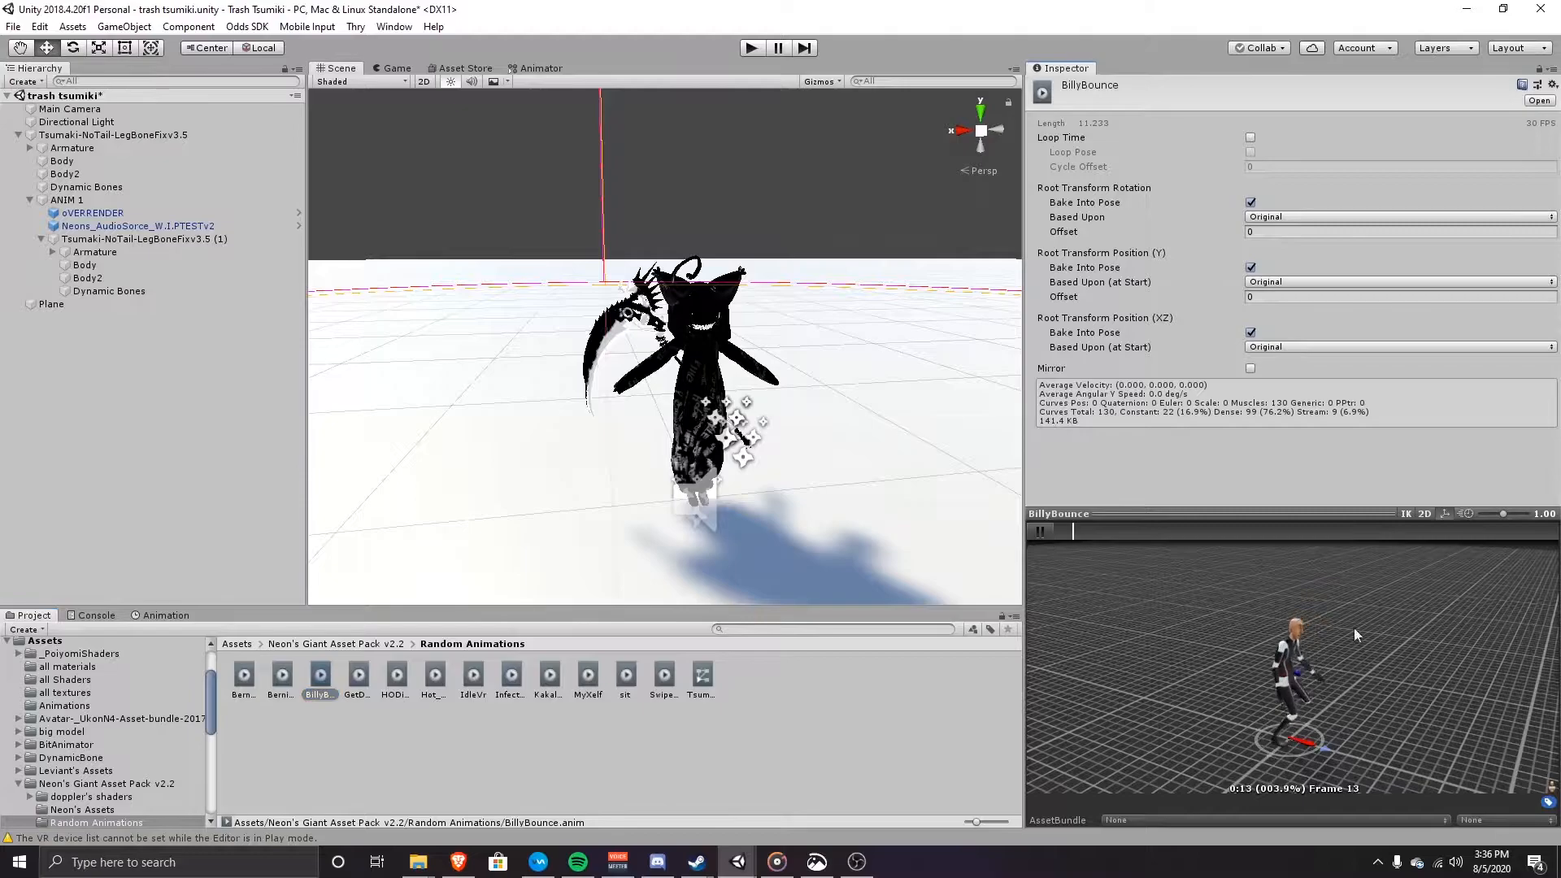
pyautogui.click(1037, 533)
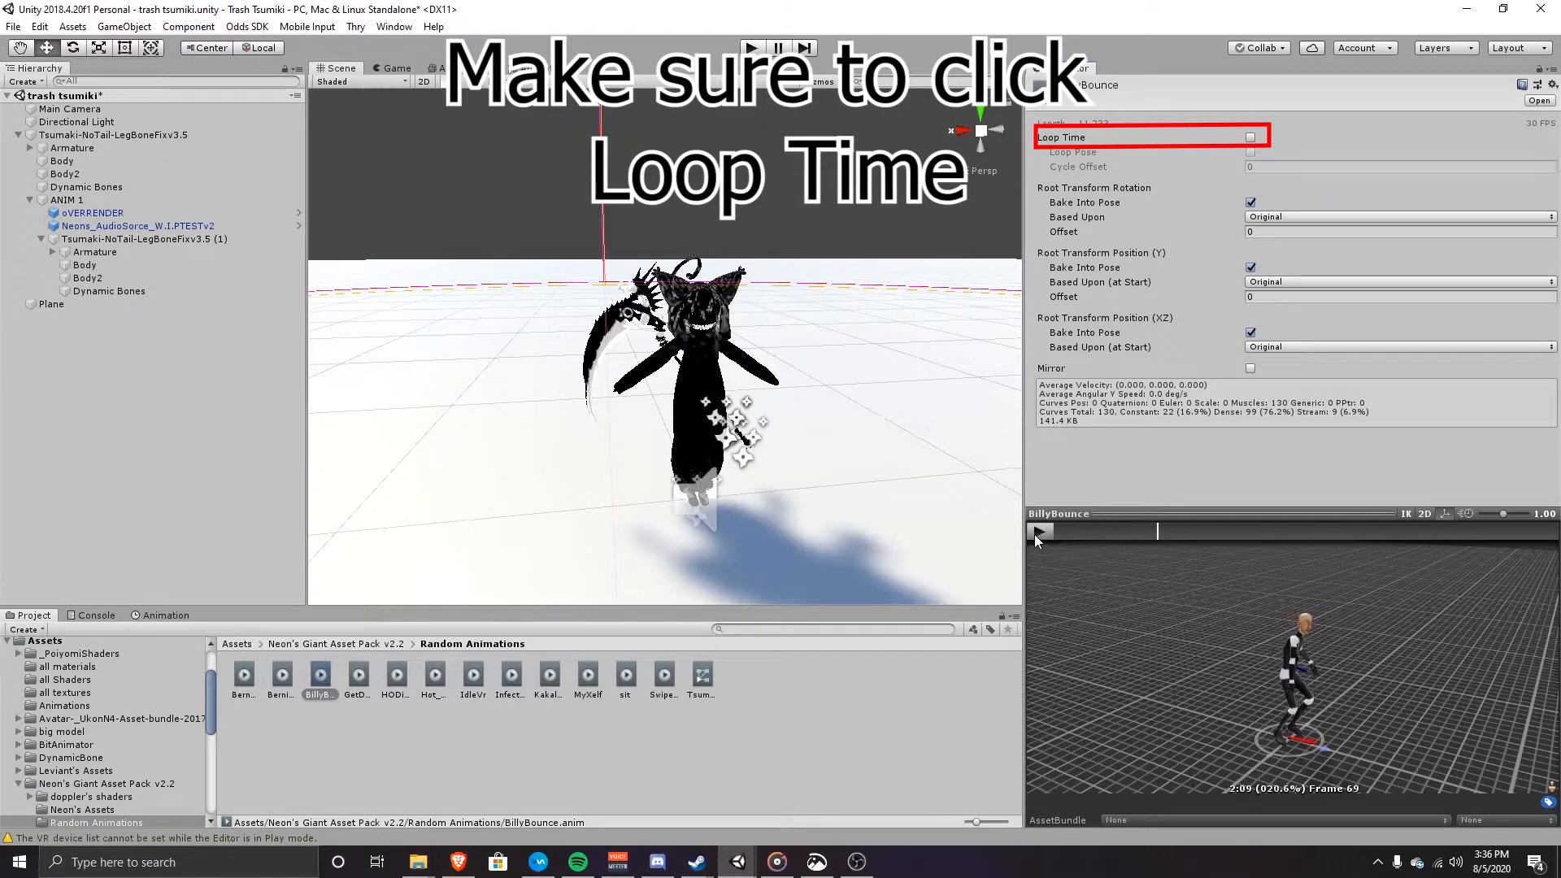
# Step: Drag the BillyBounce clip onto the duplicated avatar and select it
pyautogui.moveTo(271, 528); pyautogui.dragTo(154, 244)
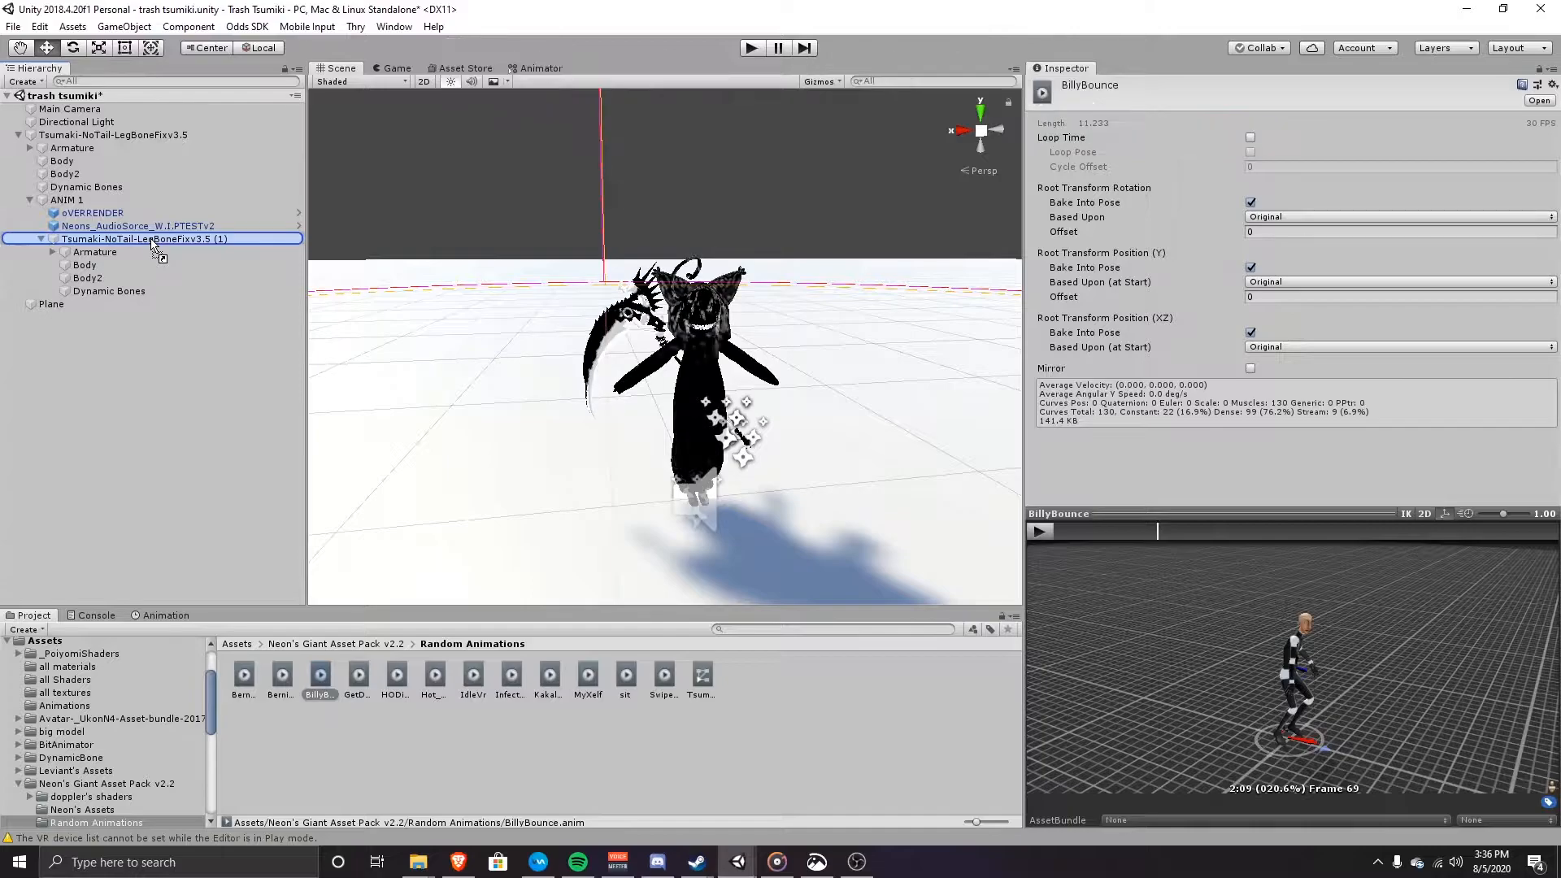
pyautogui.moveTo(152, 243)
pyautogui.mouseDown()
pyautogui.moveTo(144, 137)
pyautogui.moveTo(173, 247)
pyautogui.mouseUp()
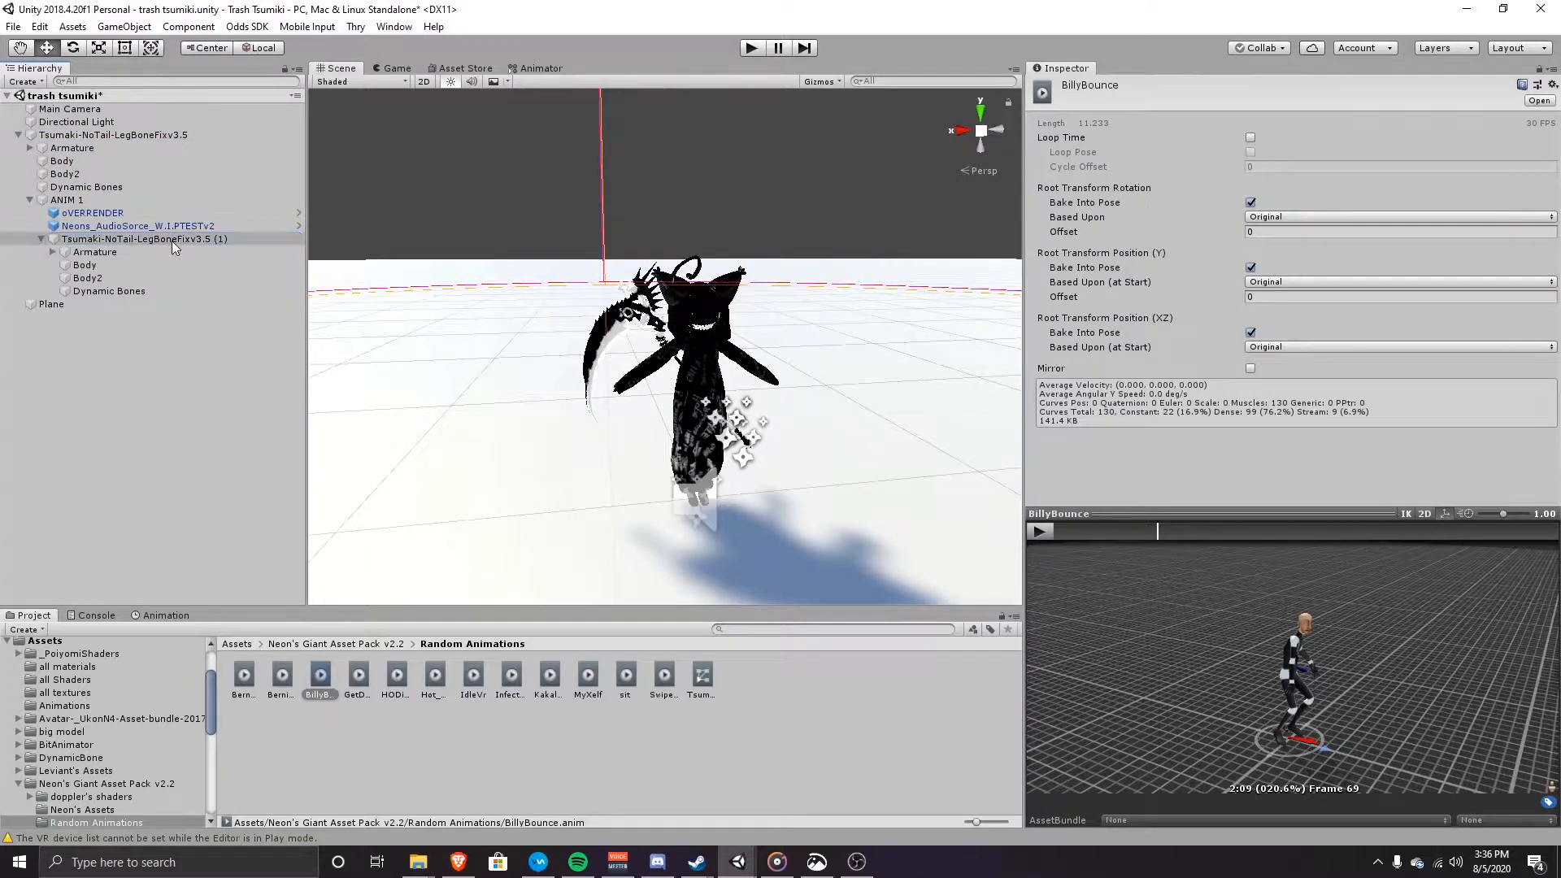
pyautogui.click(172, 241)
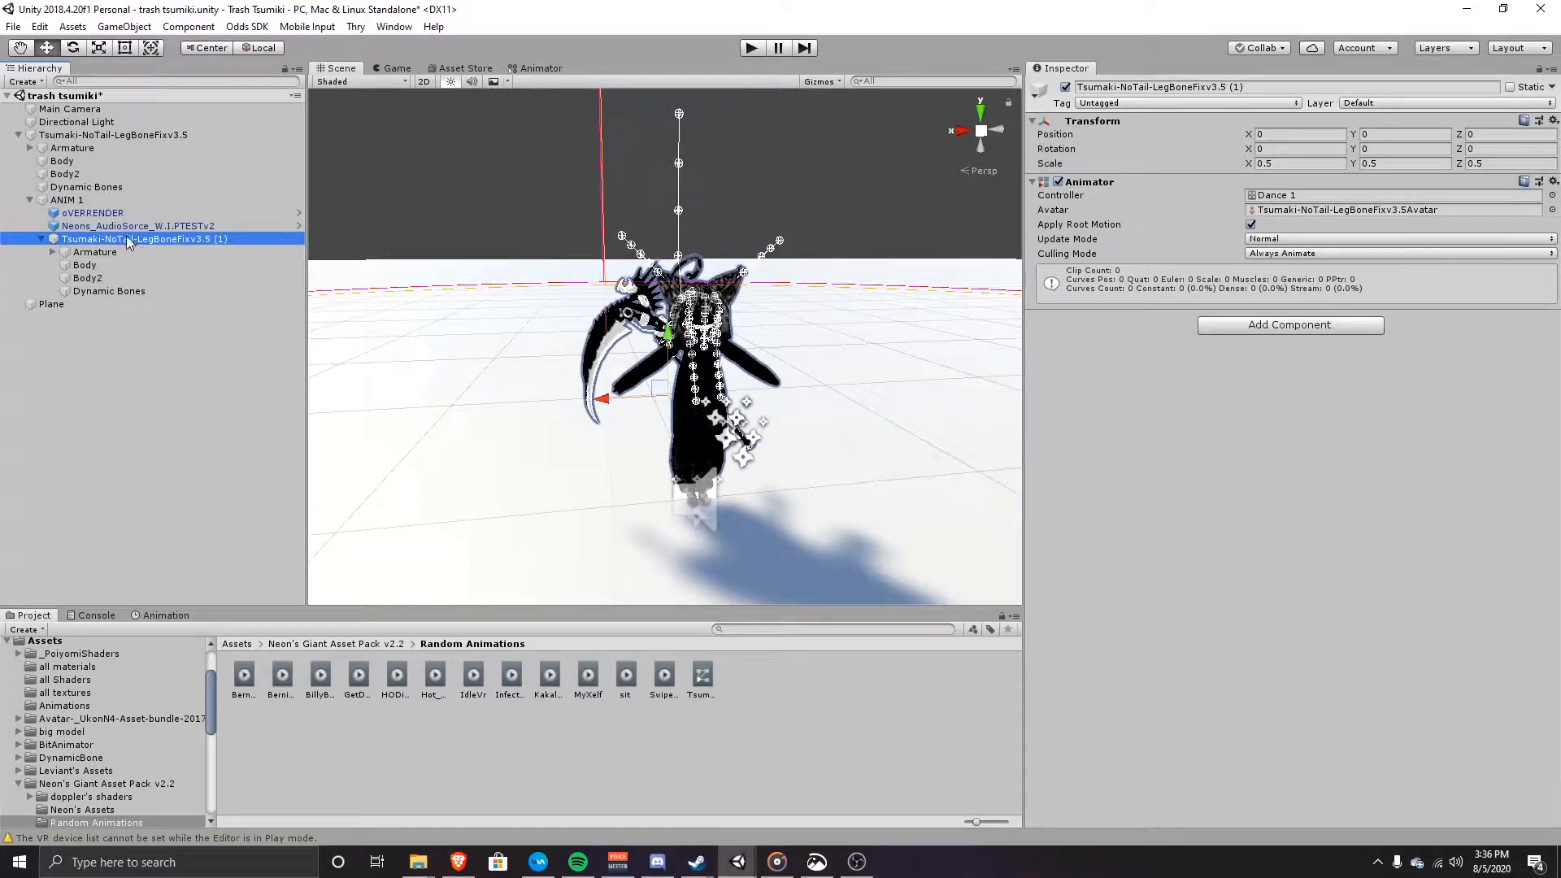
# Step: Duplicate the original Tsumaki avatar and expand the new copy
pyautogui.click(109, 136)
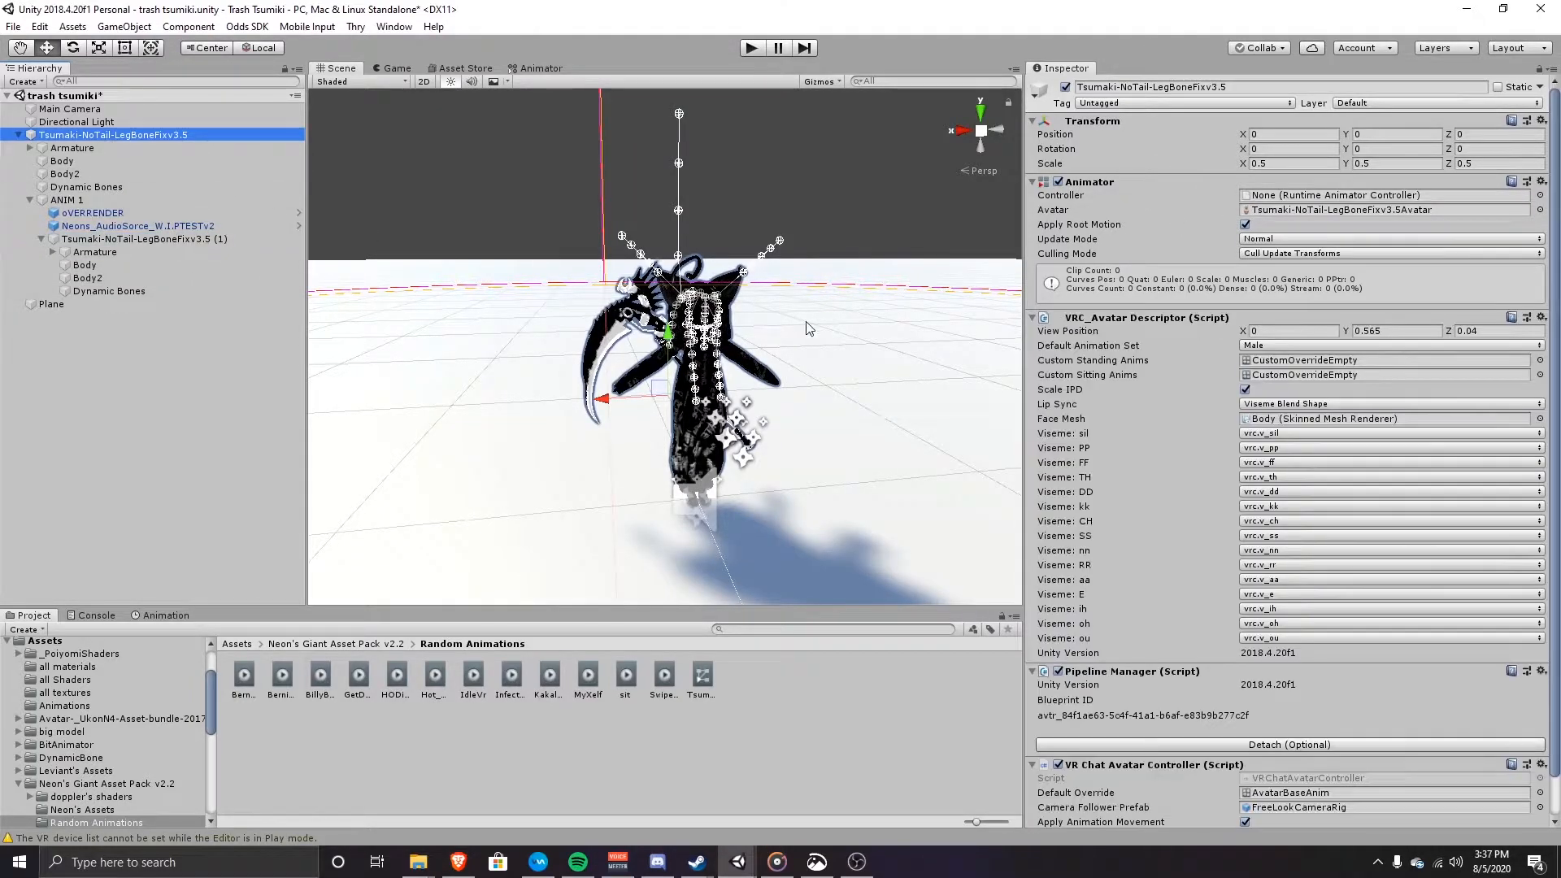
pyautogui.hotkey('ctrl', 'd')
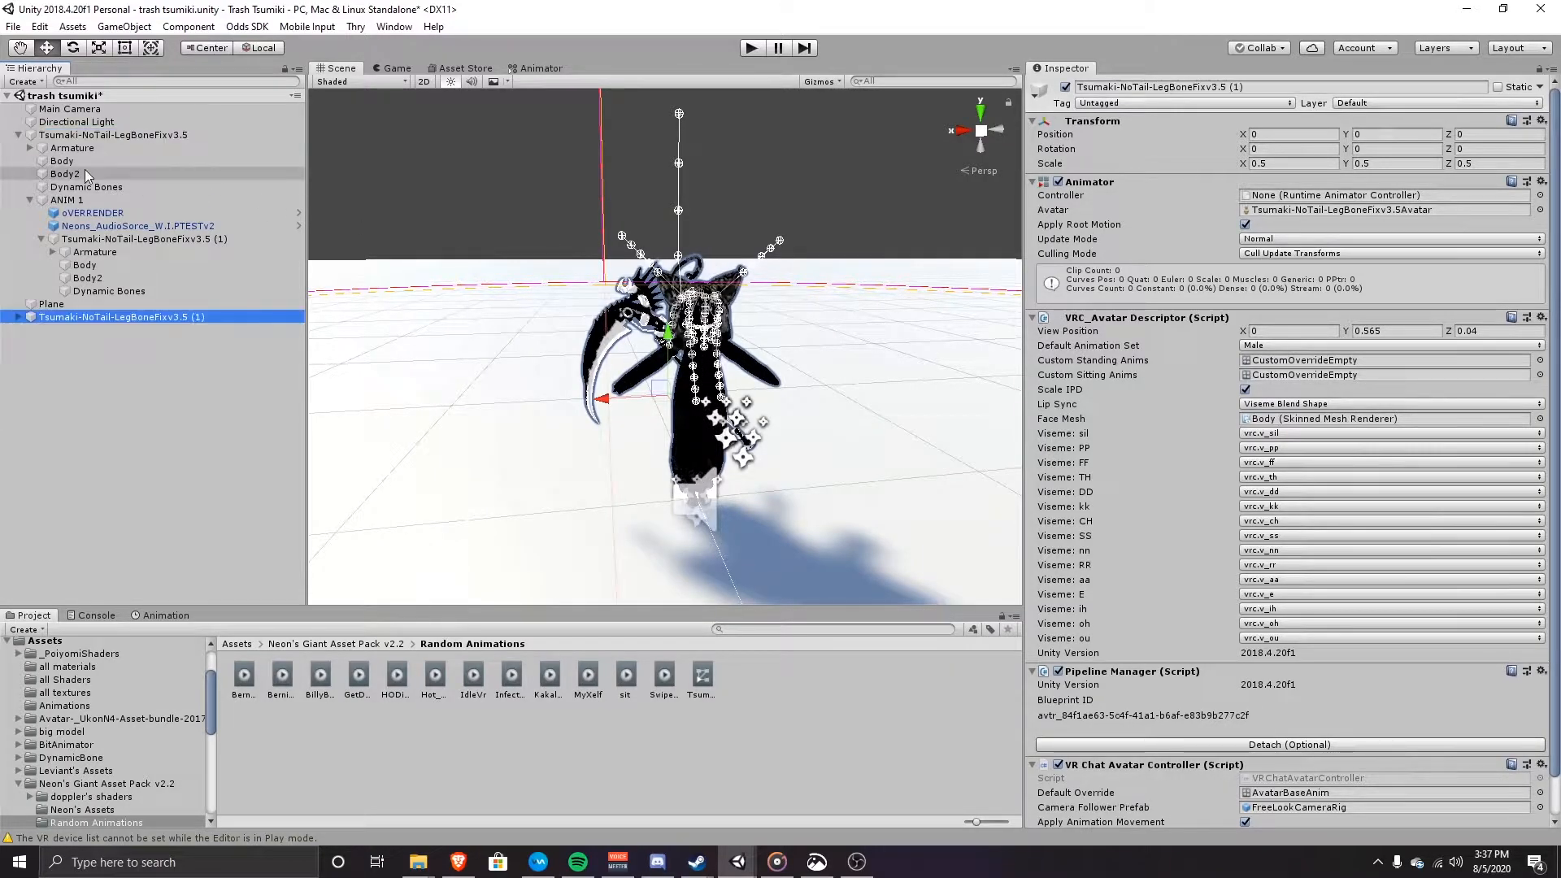
pyautogui.click(18, 317)
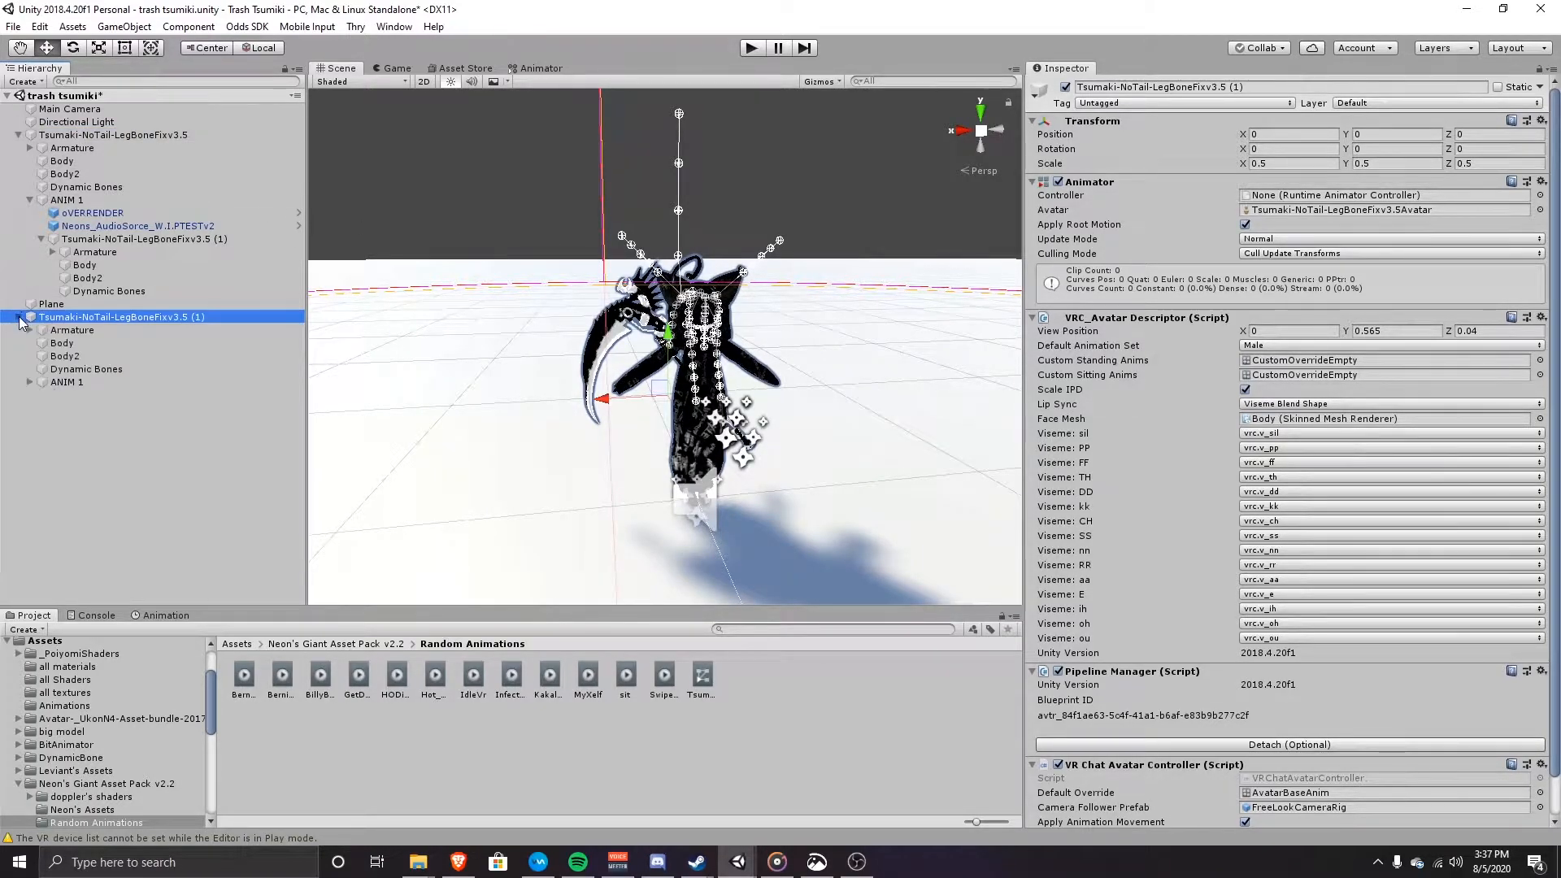
# Step: Create an Animator Controller named 'Finish Dance' in Assets and assign it to the duplicate
pyautogui.click(45, 641)
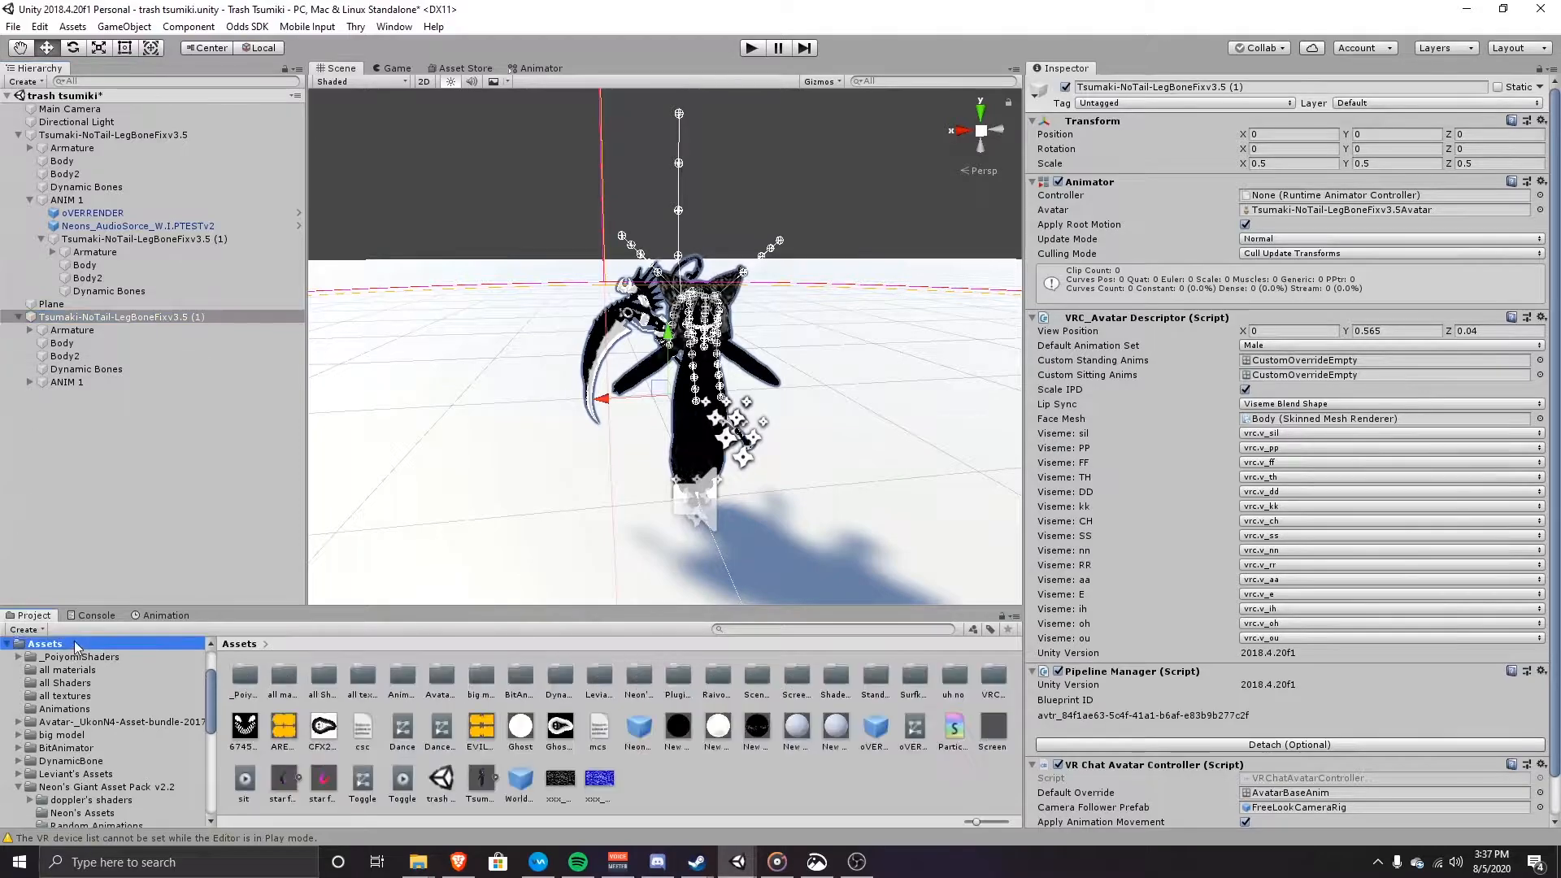
pyautogui.rightClick(783, 767)
pyautogui.moveTo(922, 385)
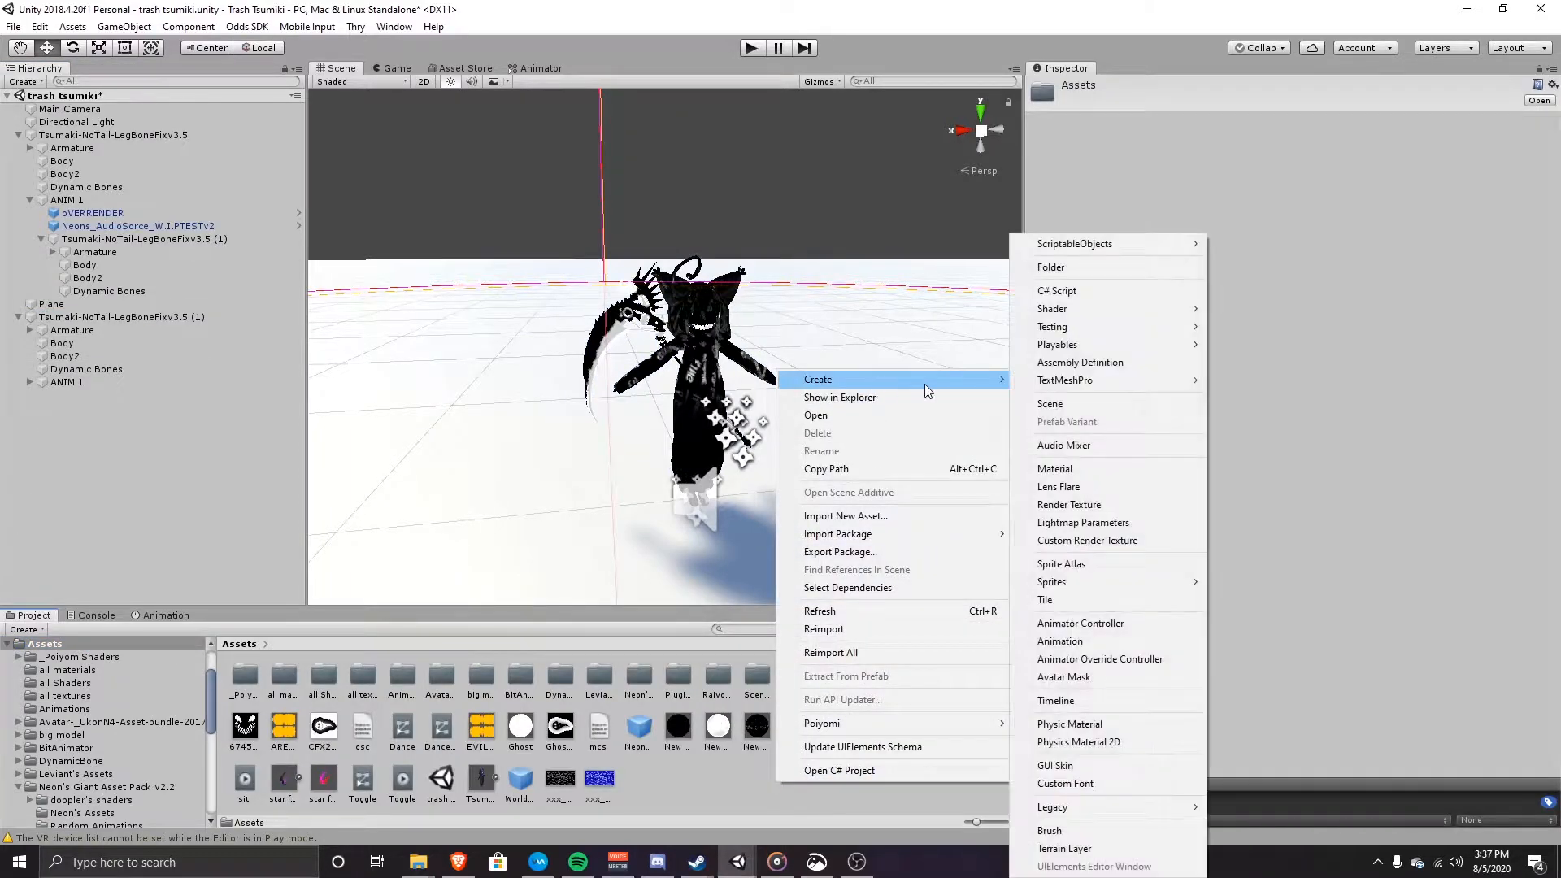
pyautogui.click(1080, 624)
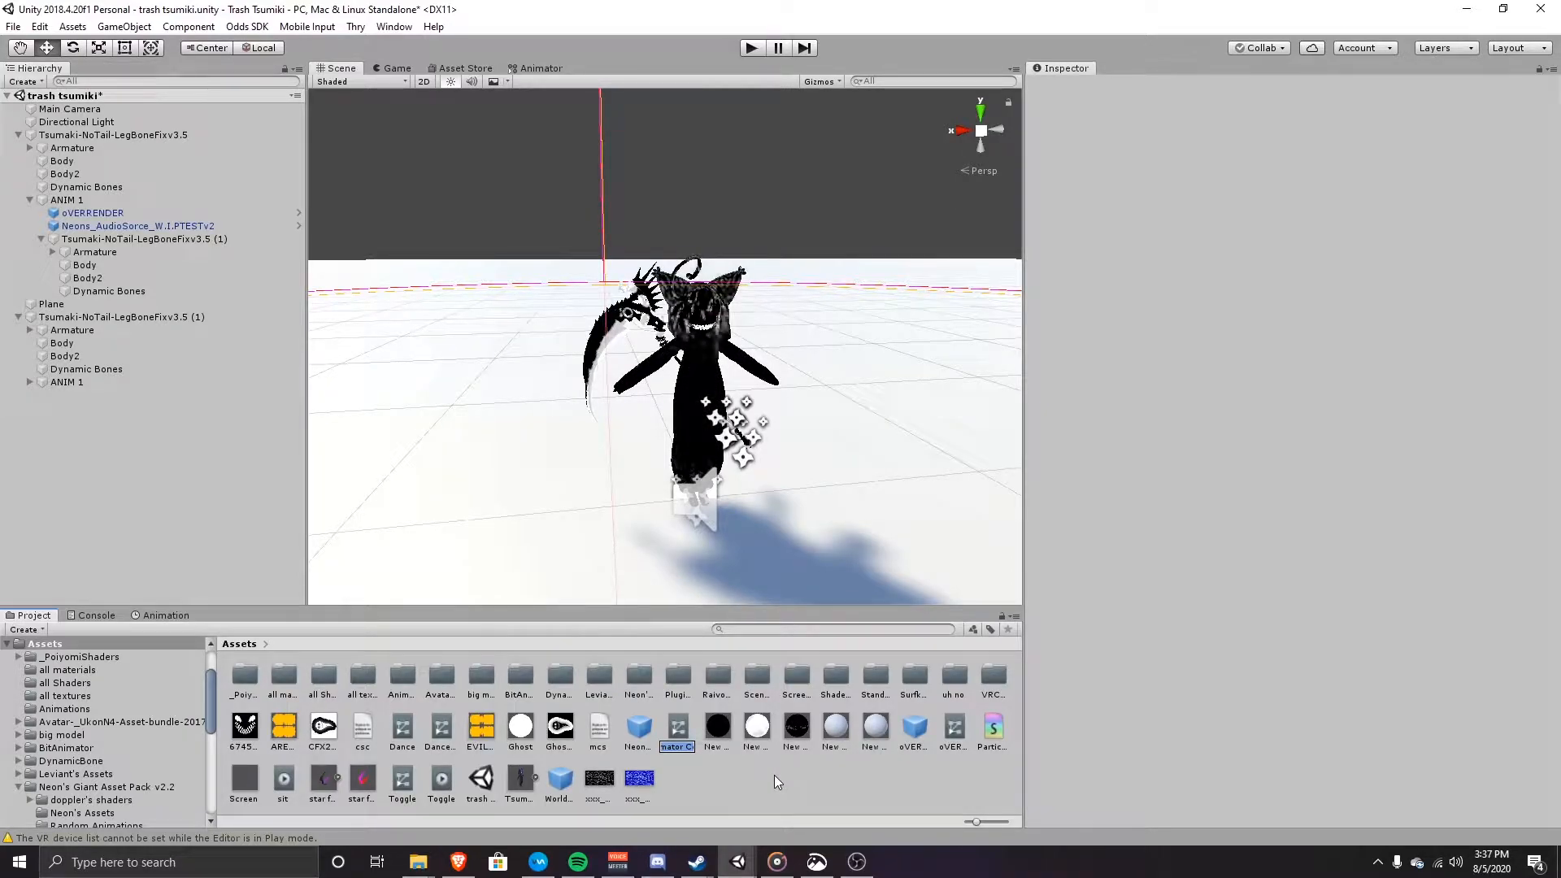
pyautogui.write('Fish DA')
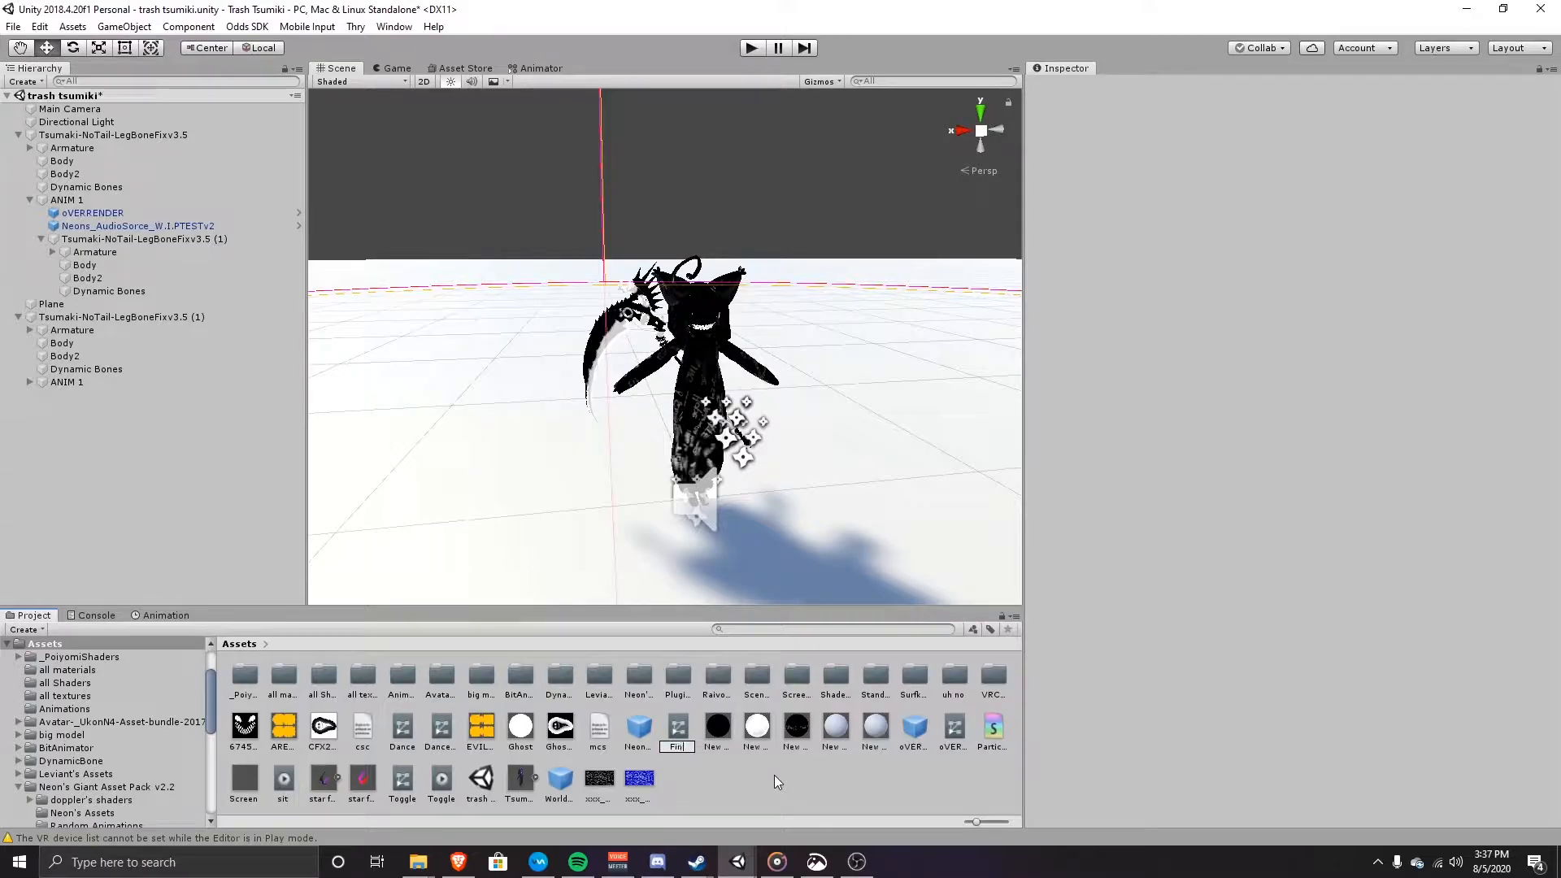
pyautogui.write('nce')
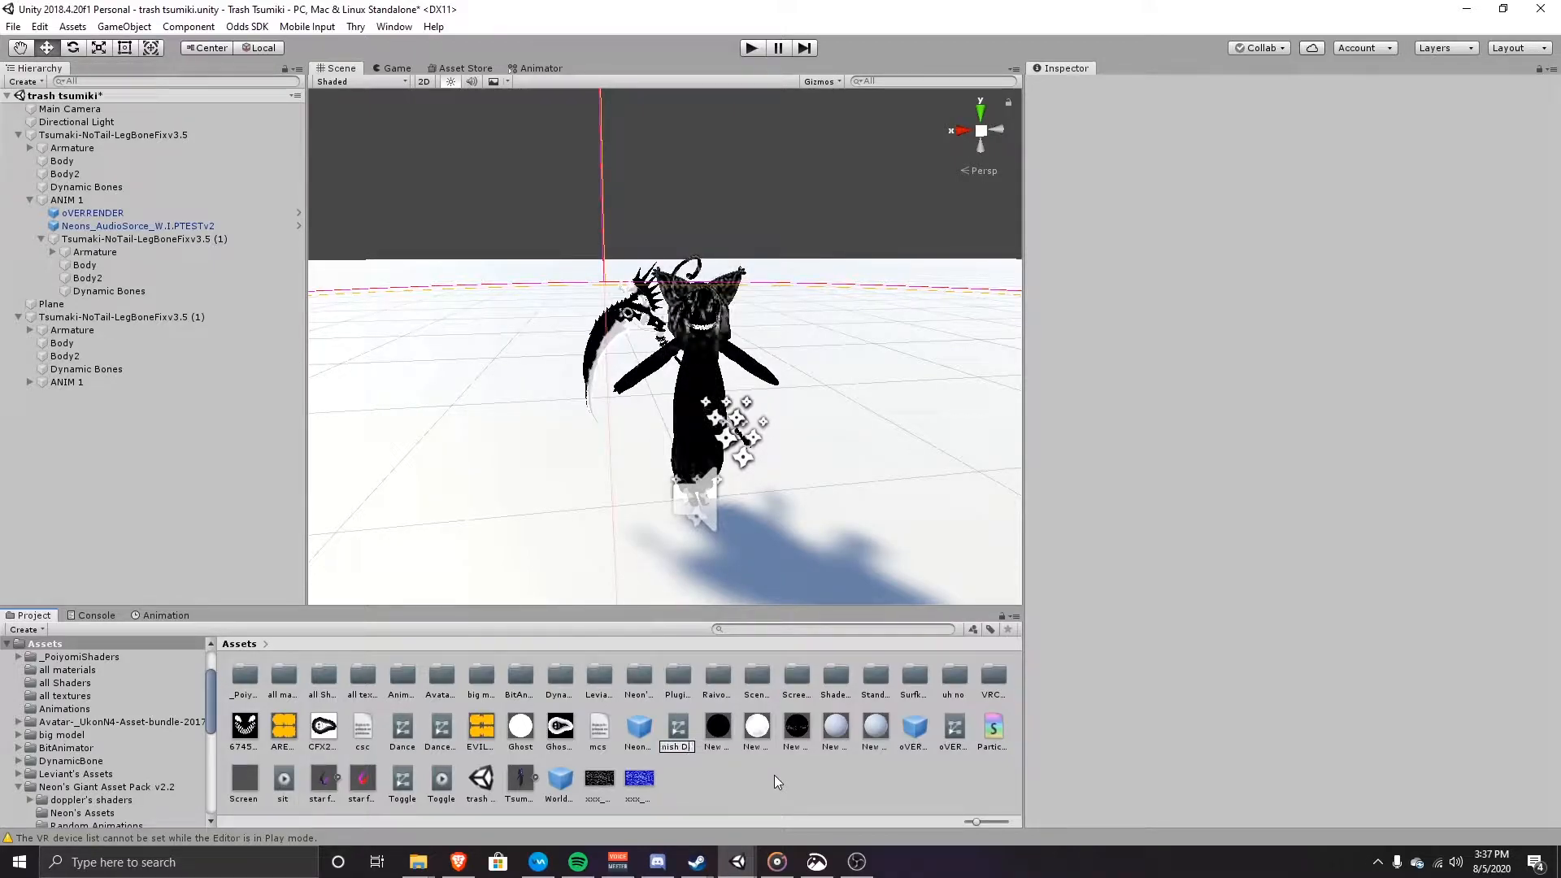
pyautogui.press('Return')
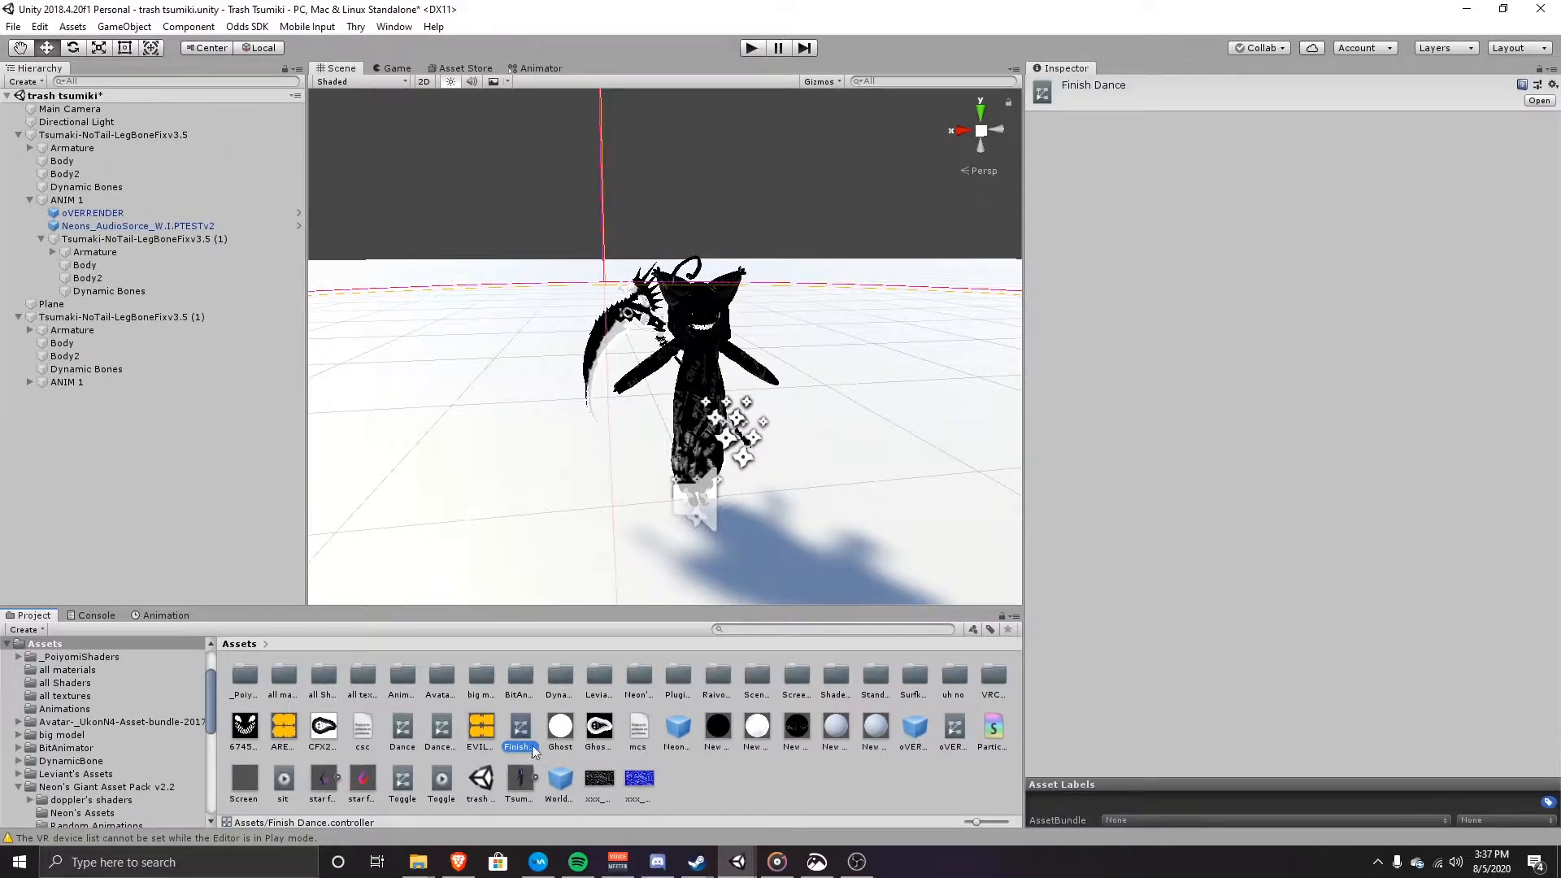
pyautogui.moveTo(520, 729); pyautogui.dragTo(107, 315)
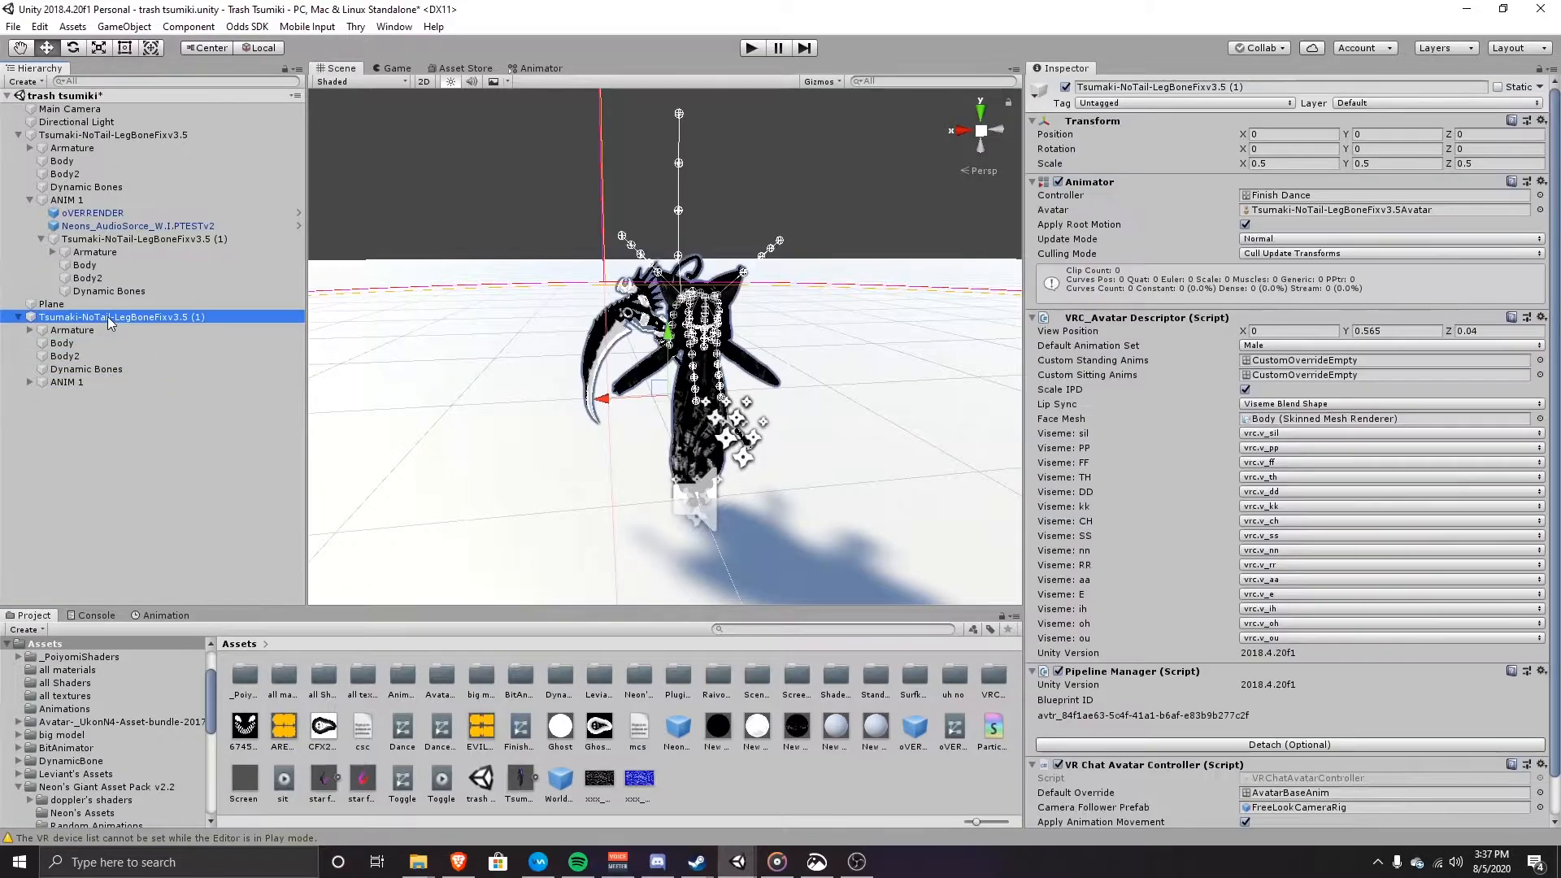
# Step: Create a new animation clip named 'work' for the duplicate avatar
pyautogui.click(29, 382)
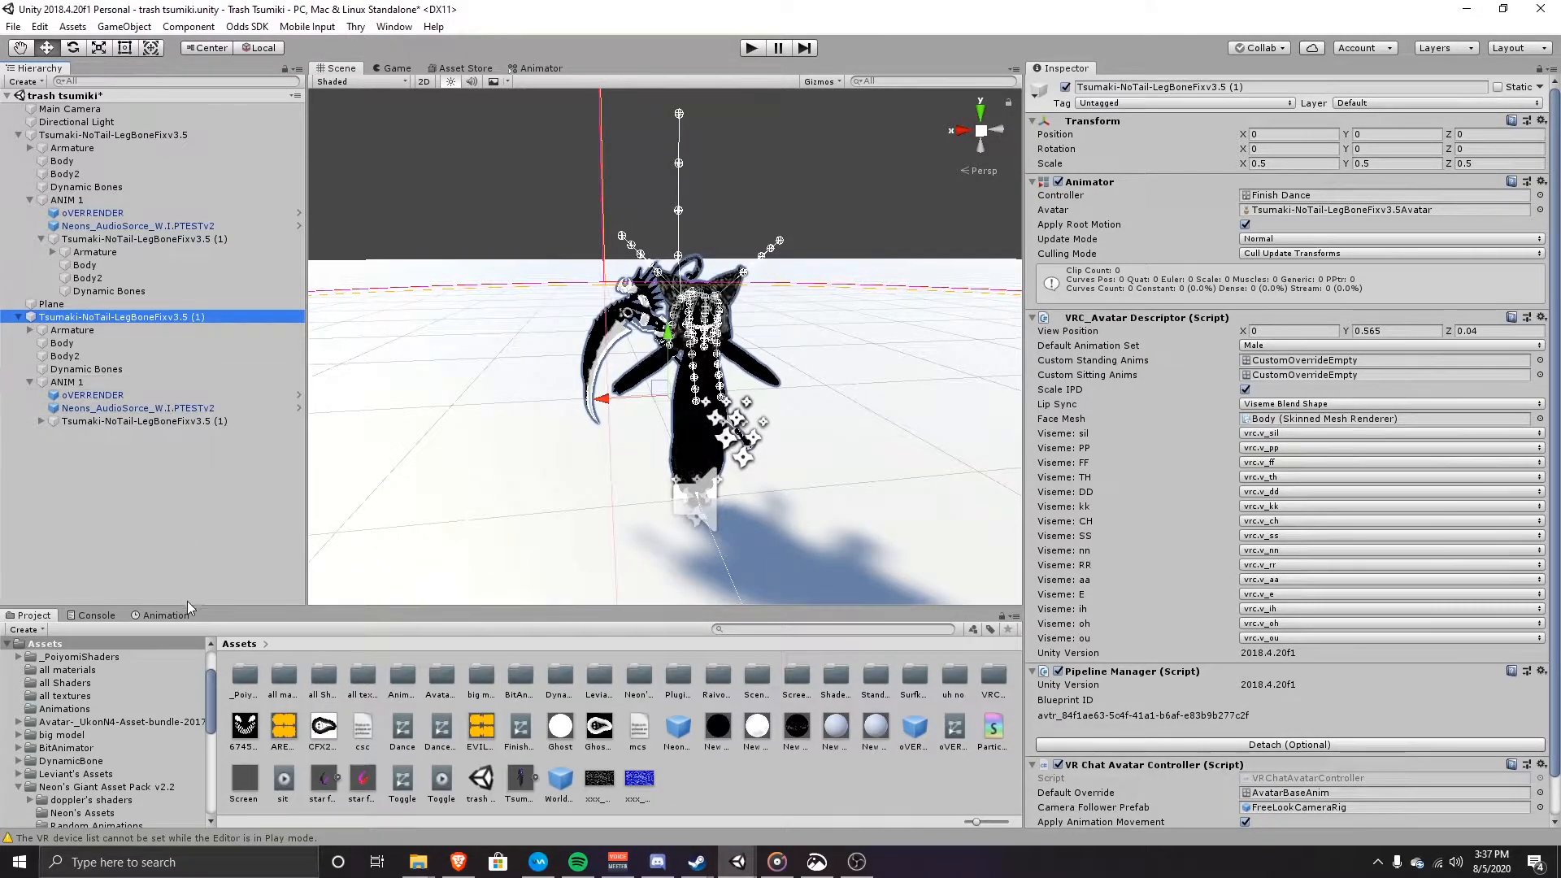
pyautogui.click(170, 614)
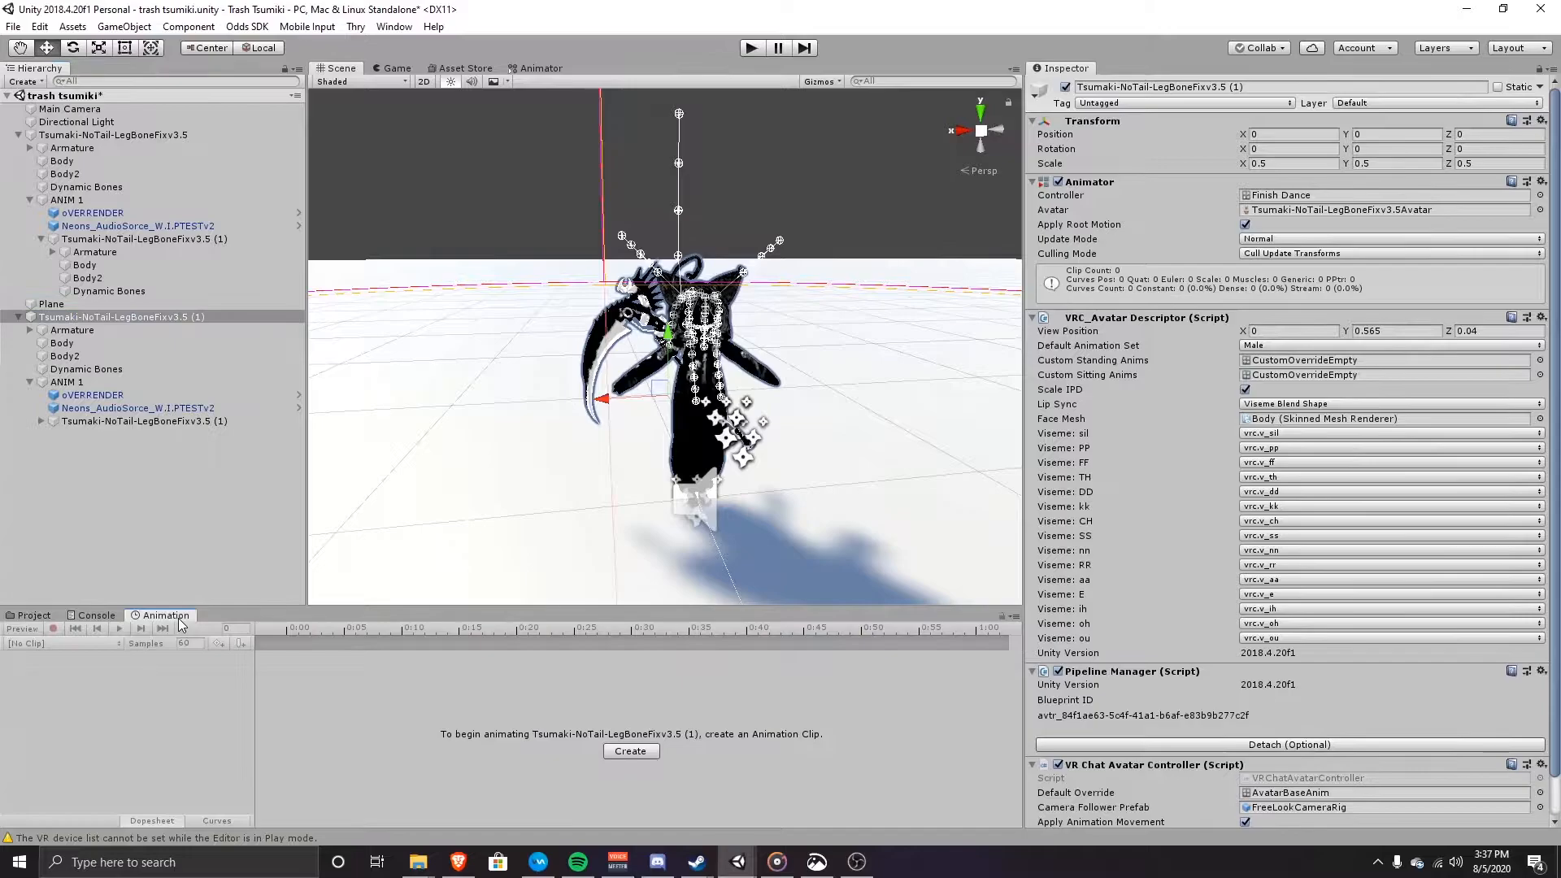
pyautogui.click(632, 751)
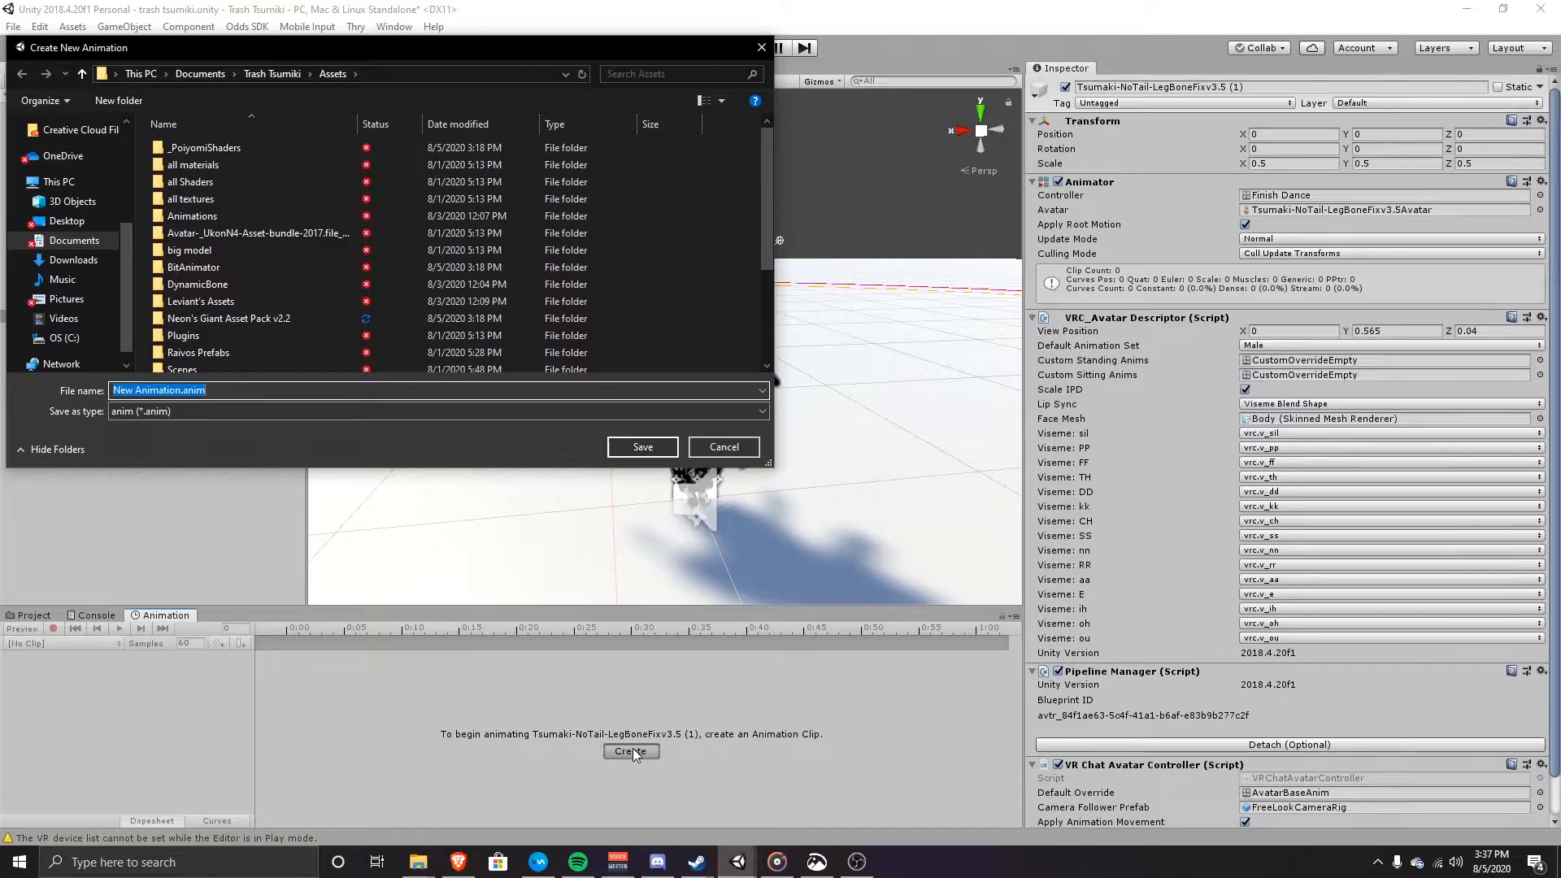
pyautogui.write('woek')
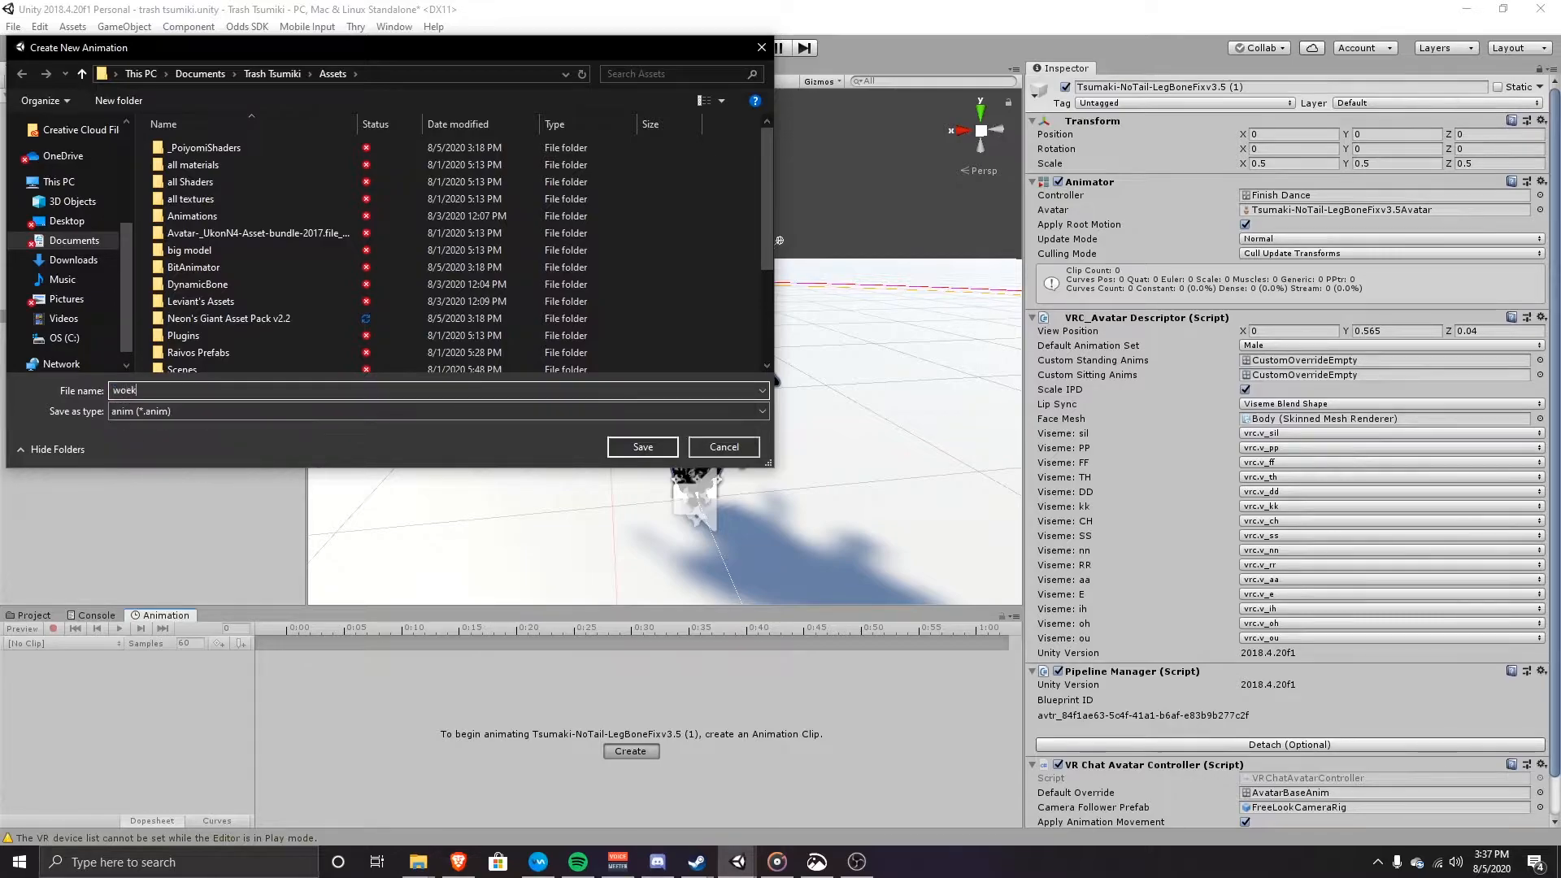
pyautogui.press('BackSpace')
pyautogui.write('rk.anim')
pyautogui.press('Return')
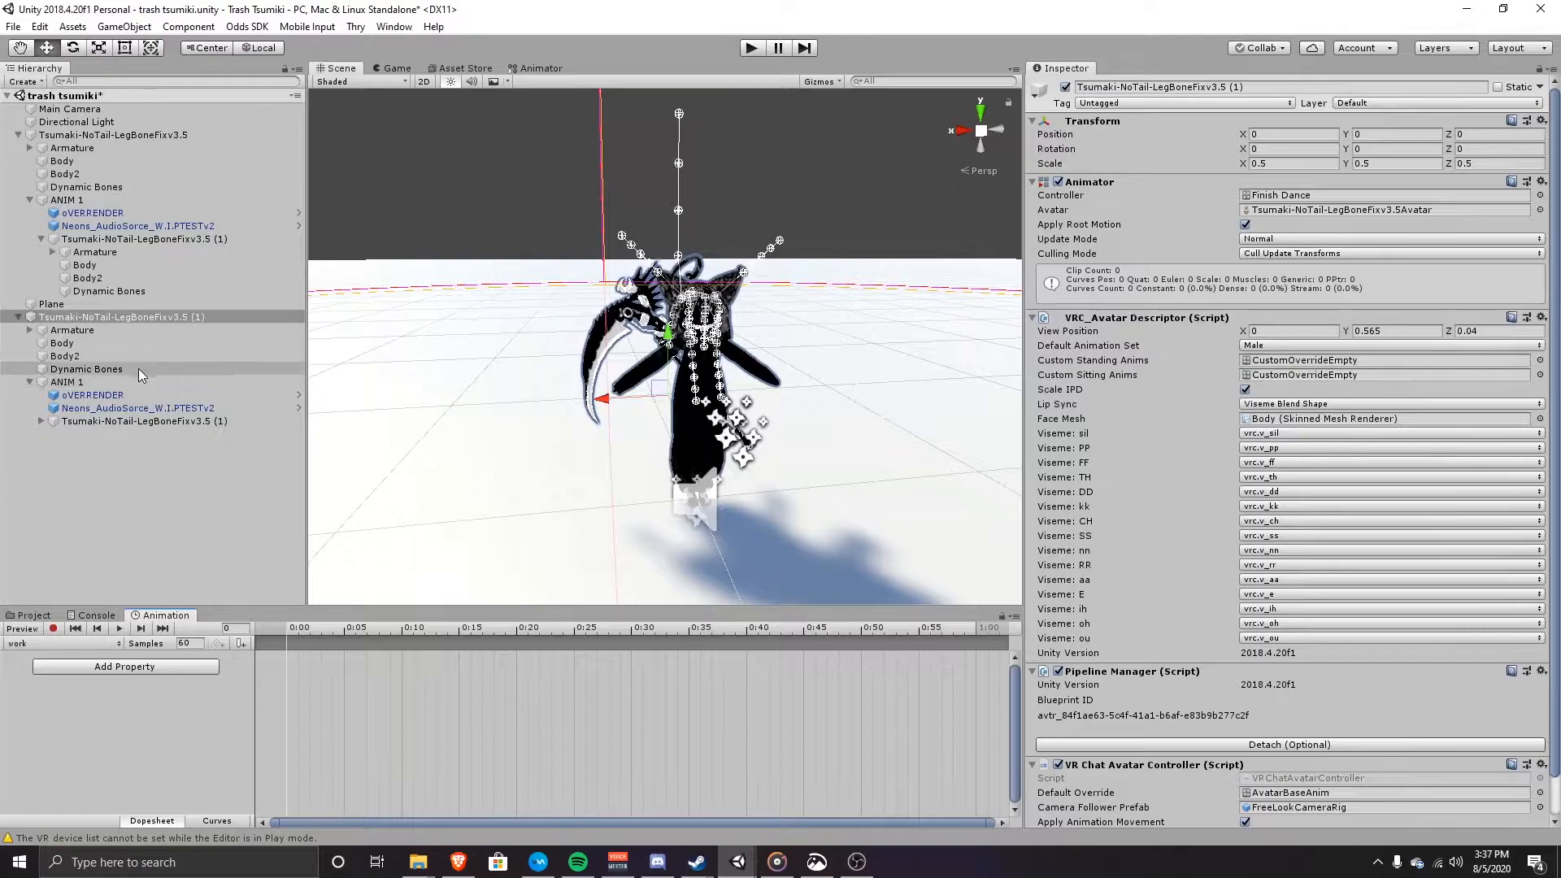
# Step: Record ANIM 1 as active in the work clip with a keyframe at the start
pyautogui.click(56, 629)
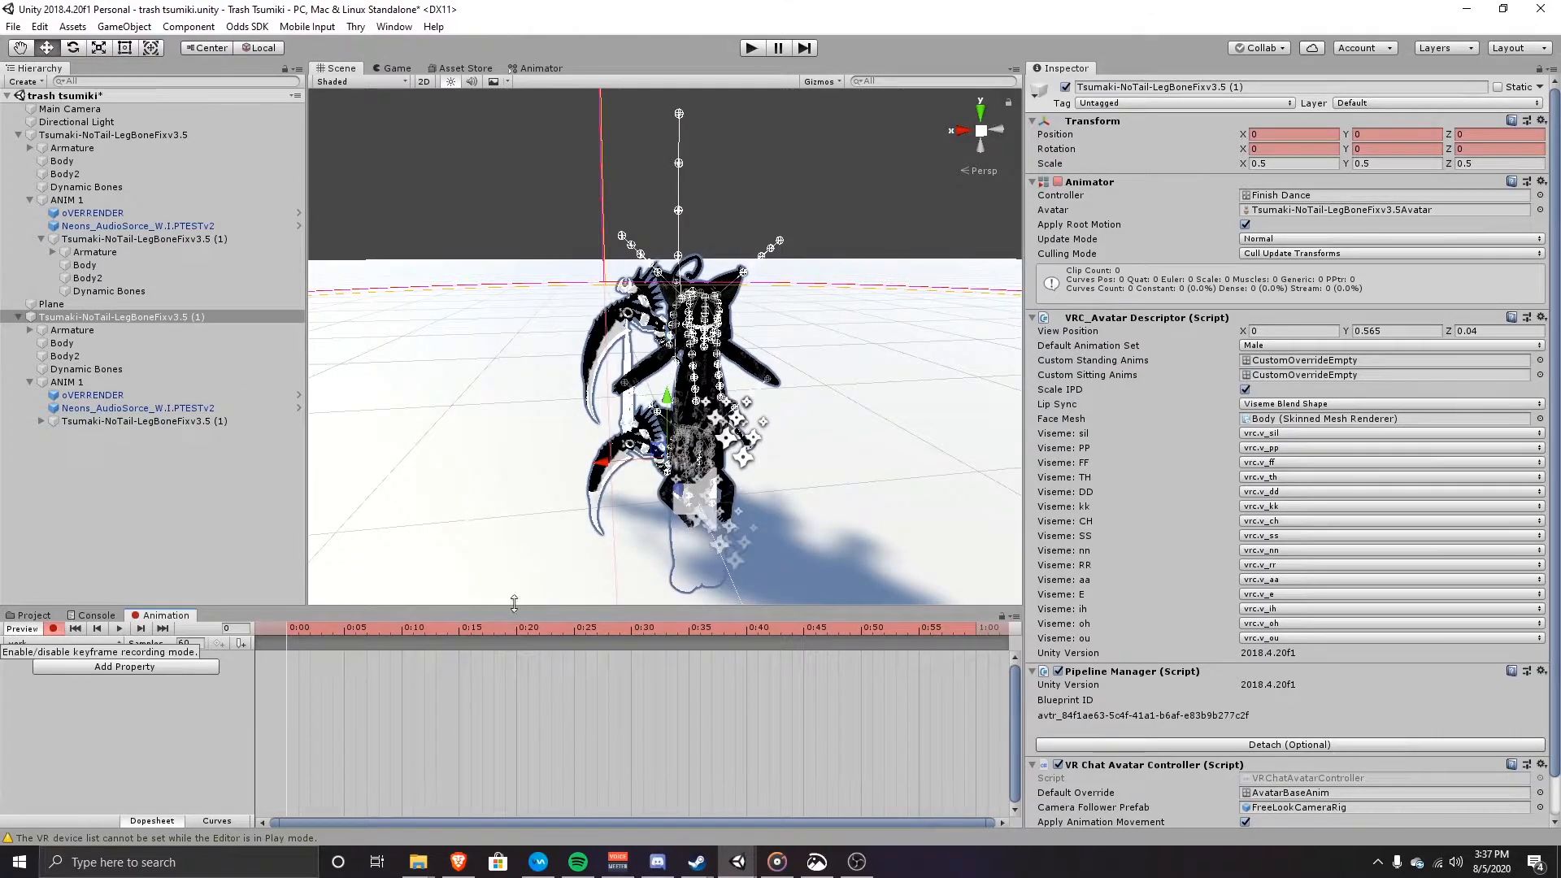
pyautogui.click(125, 380)
pyautogui.click(1067, 90)
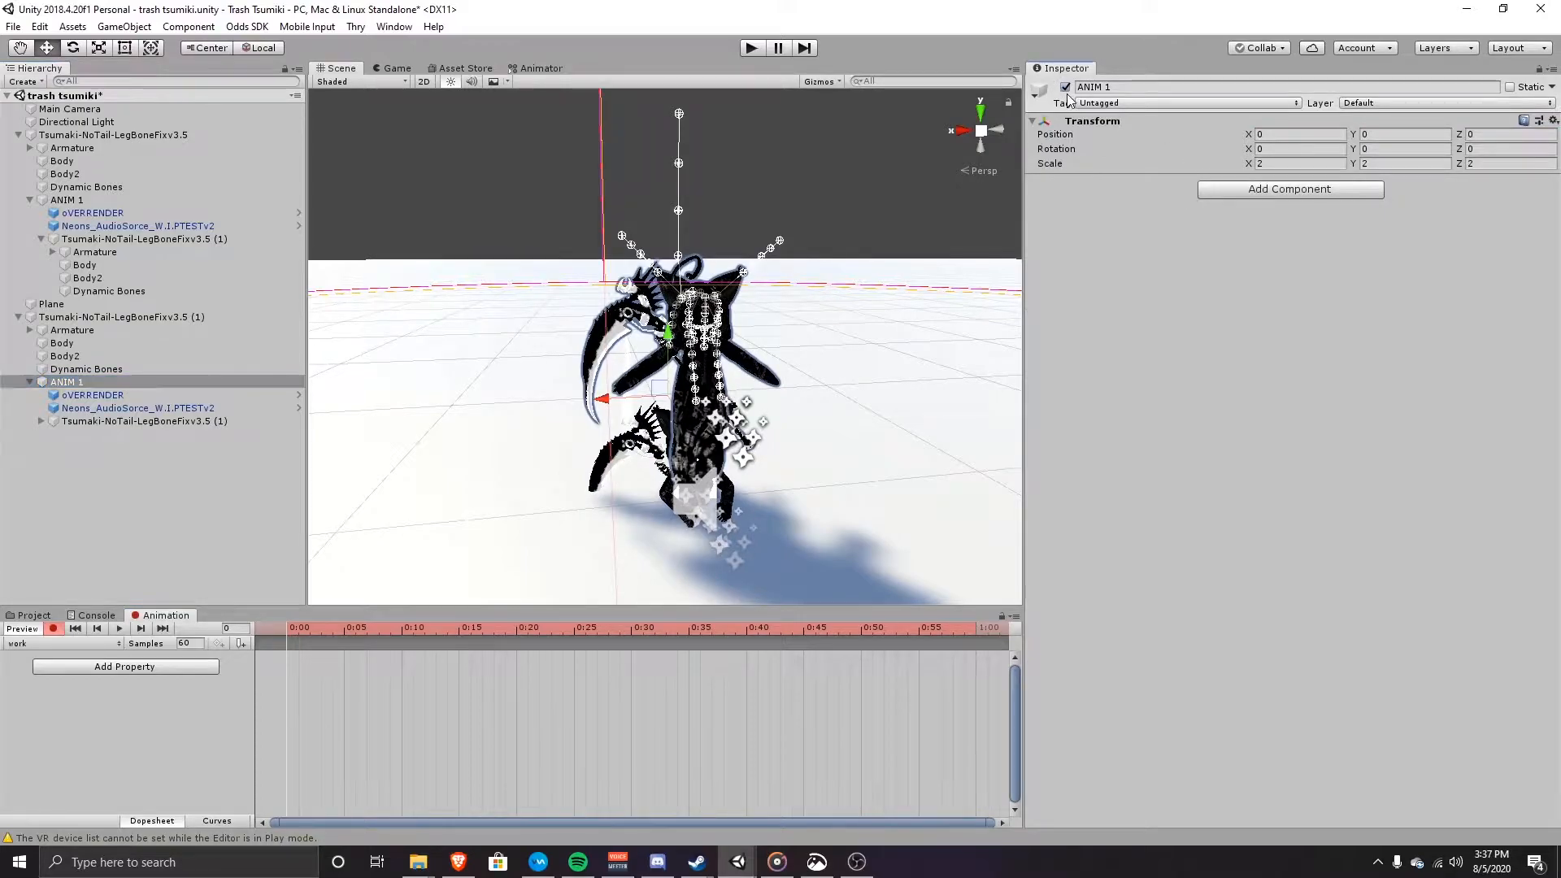
pyautogui.click(1067, 91)
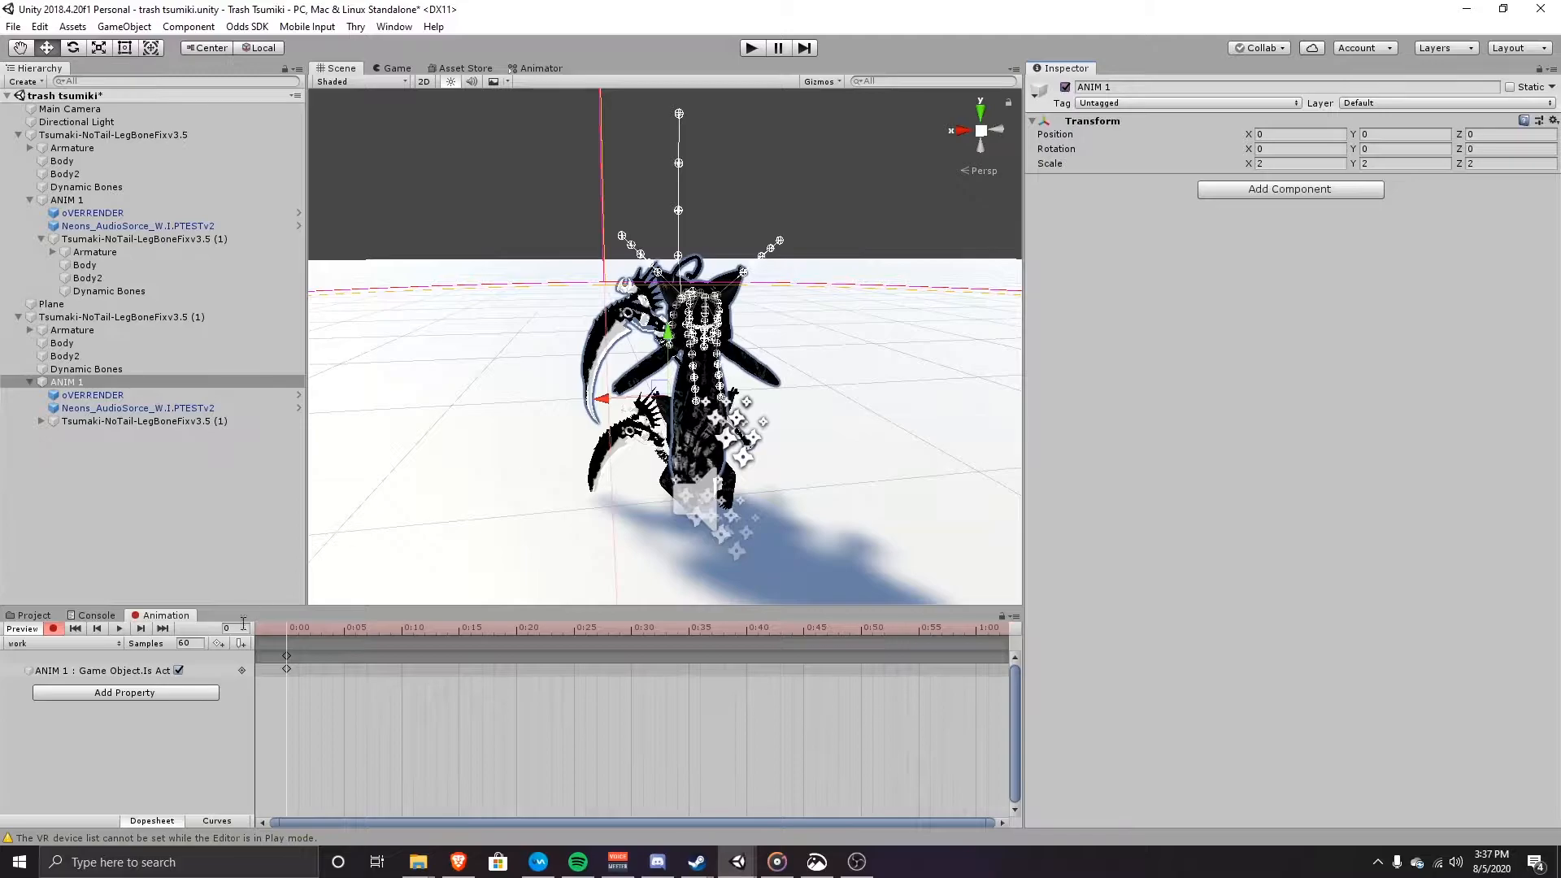
pyautogui.click(296, 659)
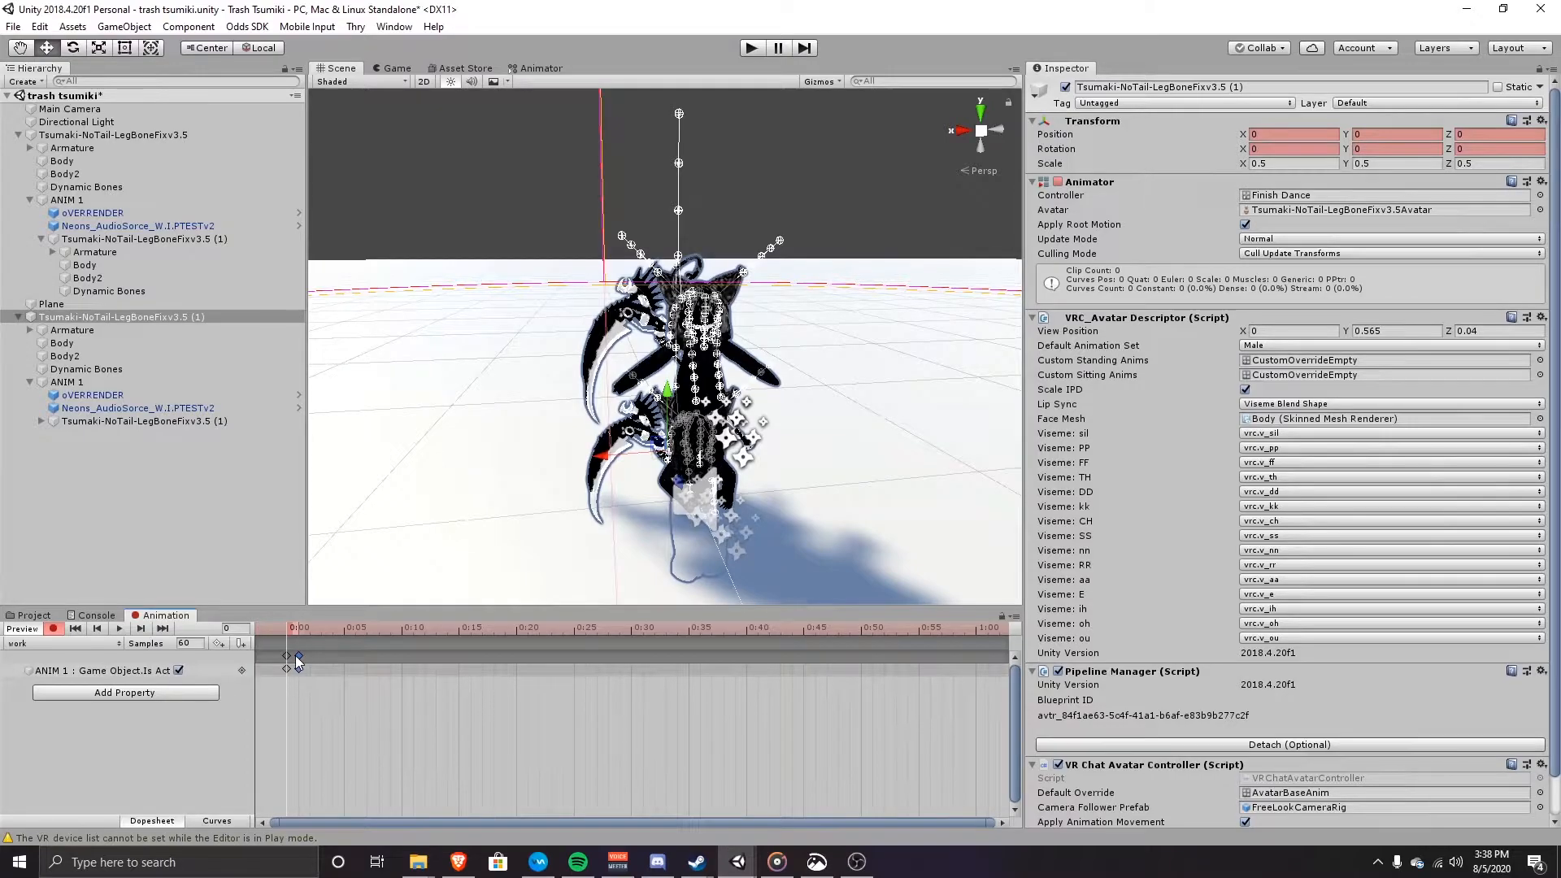
pyautogui.keyDown('alt'); pyautogui.moveTo(638, 422); pyautogui.dragTo(948, 477); pyautogui.keyUp('alt')
pyautogui.scroll(5, 940, 471)
pyautogui.keyDown('alt'); pyautogui.moveTo(780, 315); pyautogui.dragTo(894, 334); pyautogui.keyUp('alt')
pyautogui.keyDown('alt'); pyautogui.moveTo(581, 267); pyautogui.dragTo(496, 313); pyautogui.keyUp('alt')
pyautogui.scroll(4, 583, 373)
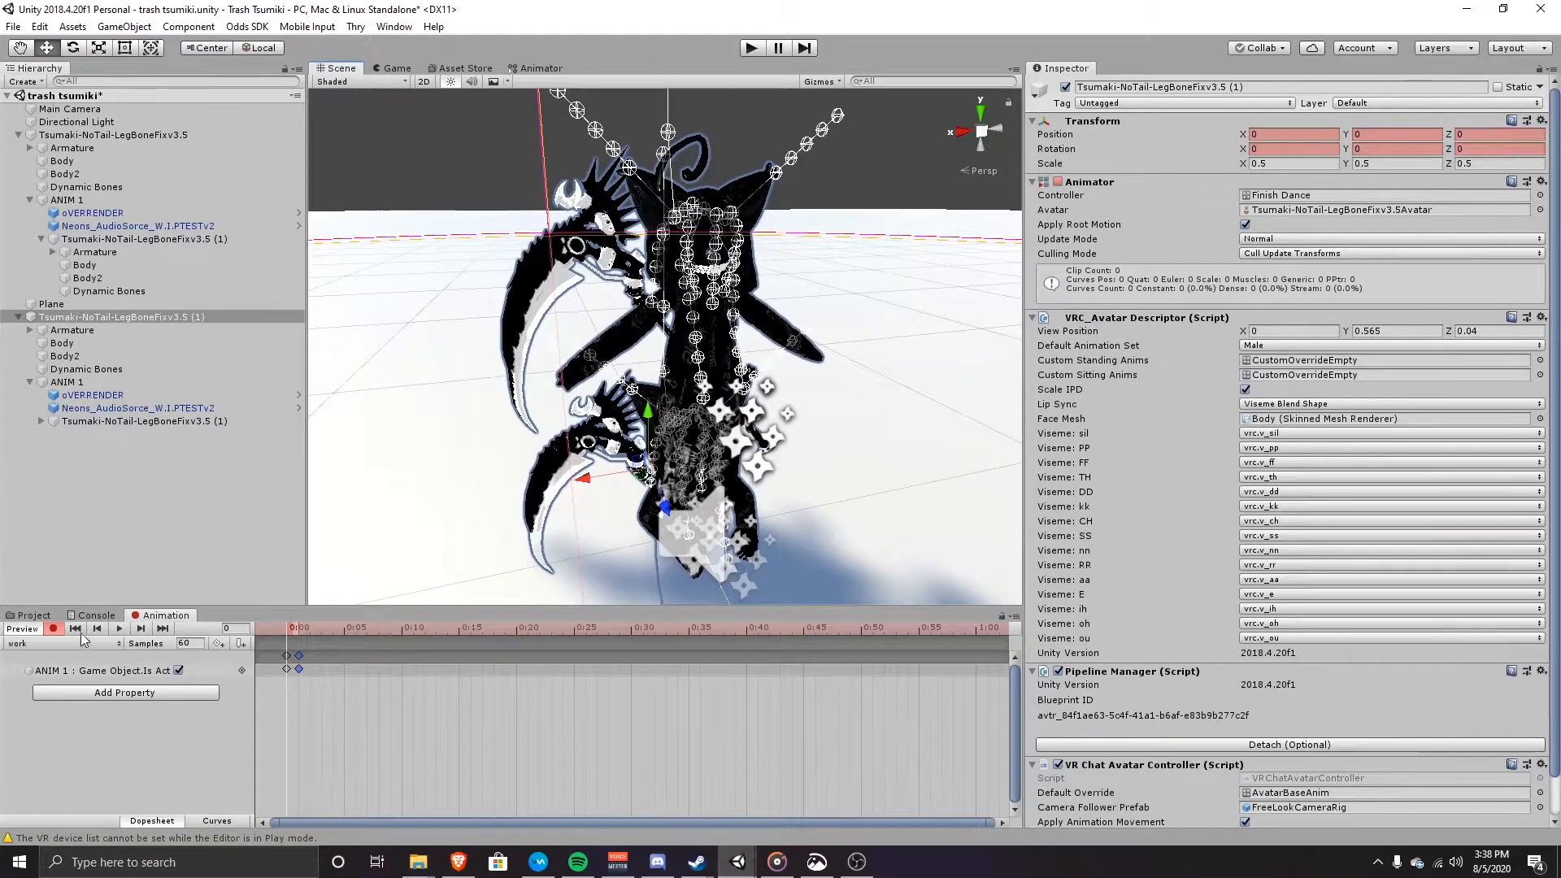
# Step: Key Body2 and Body as inactive at frame 1 in the work clip
pyautogui.click(49, 358)
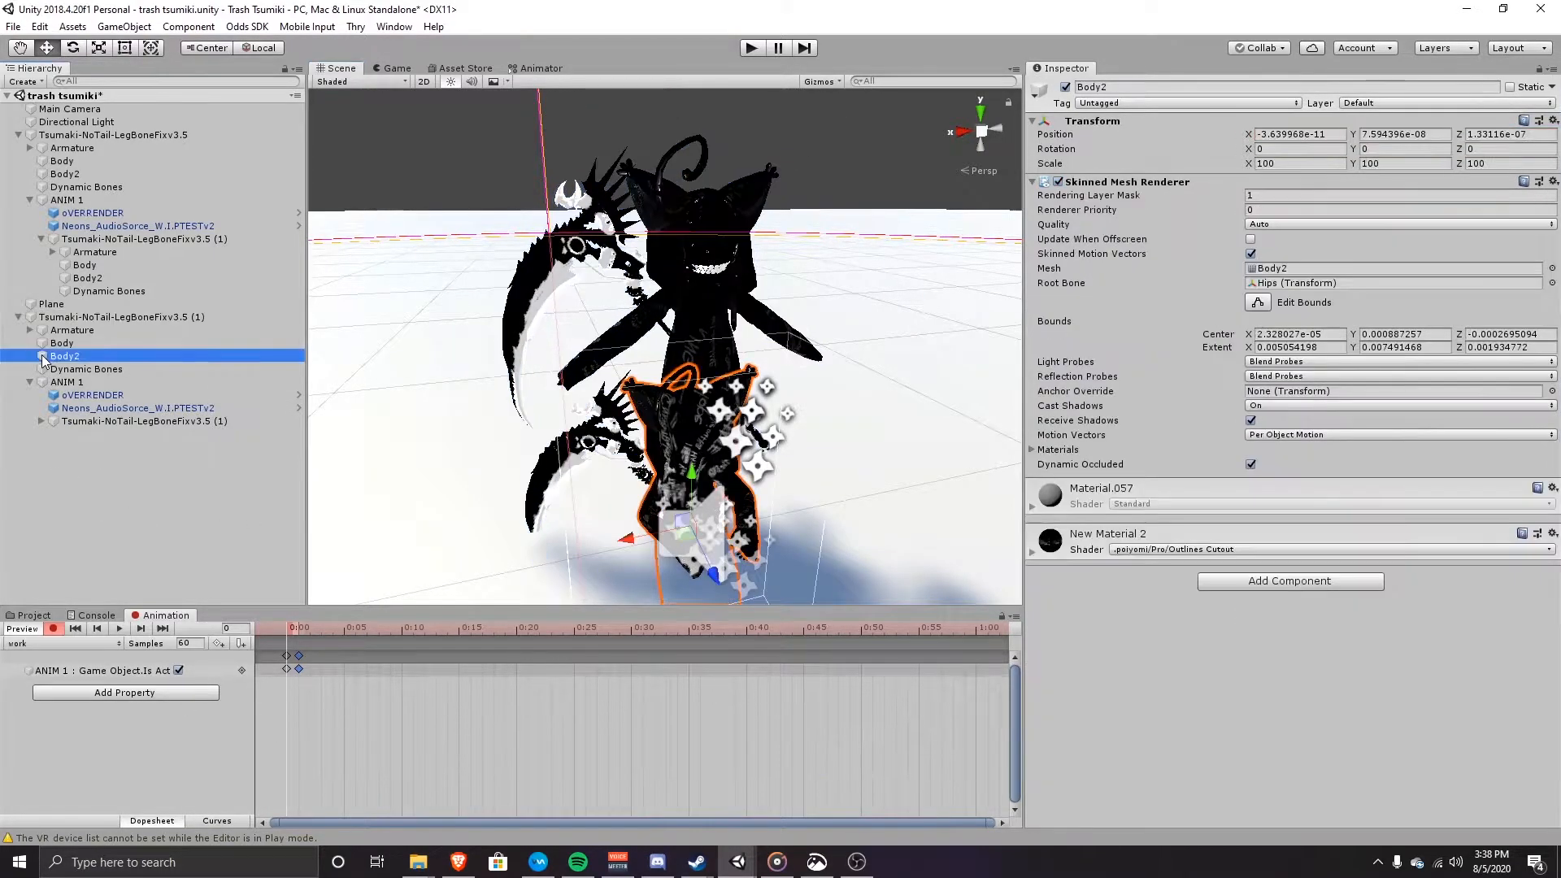
pyautogui.click(1065, 87)
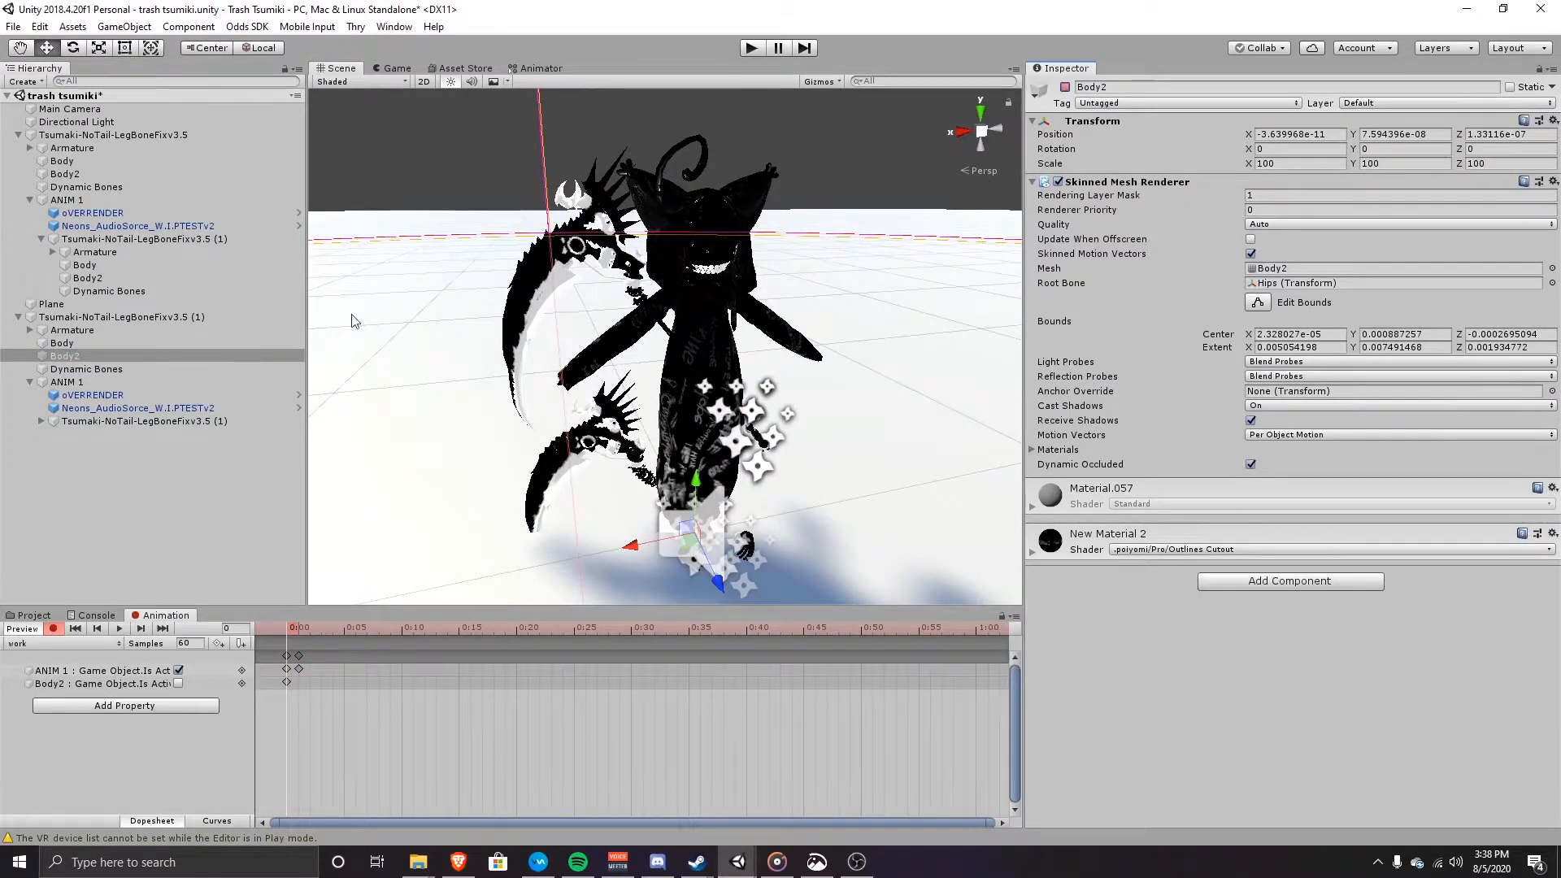
pyautogui.click(100, 343)
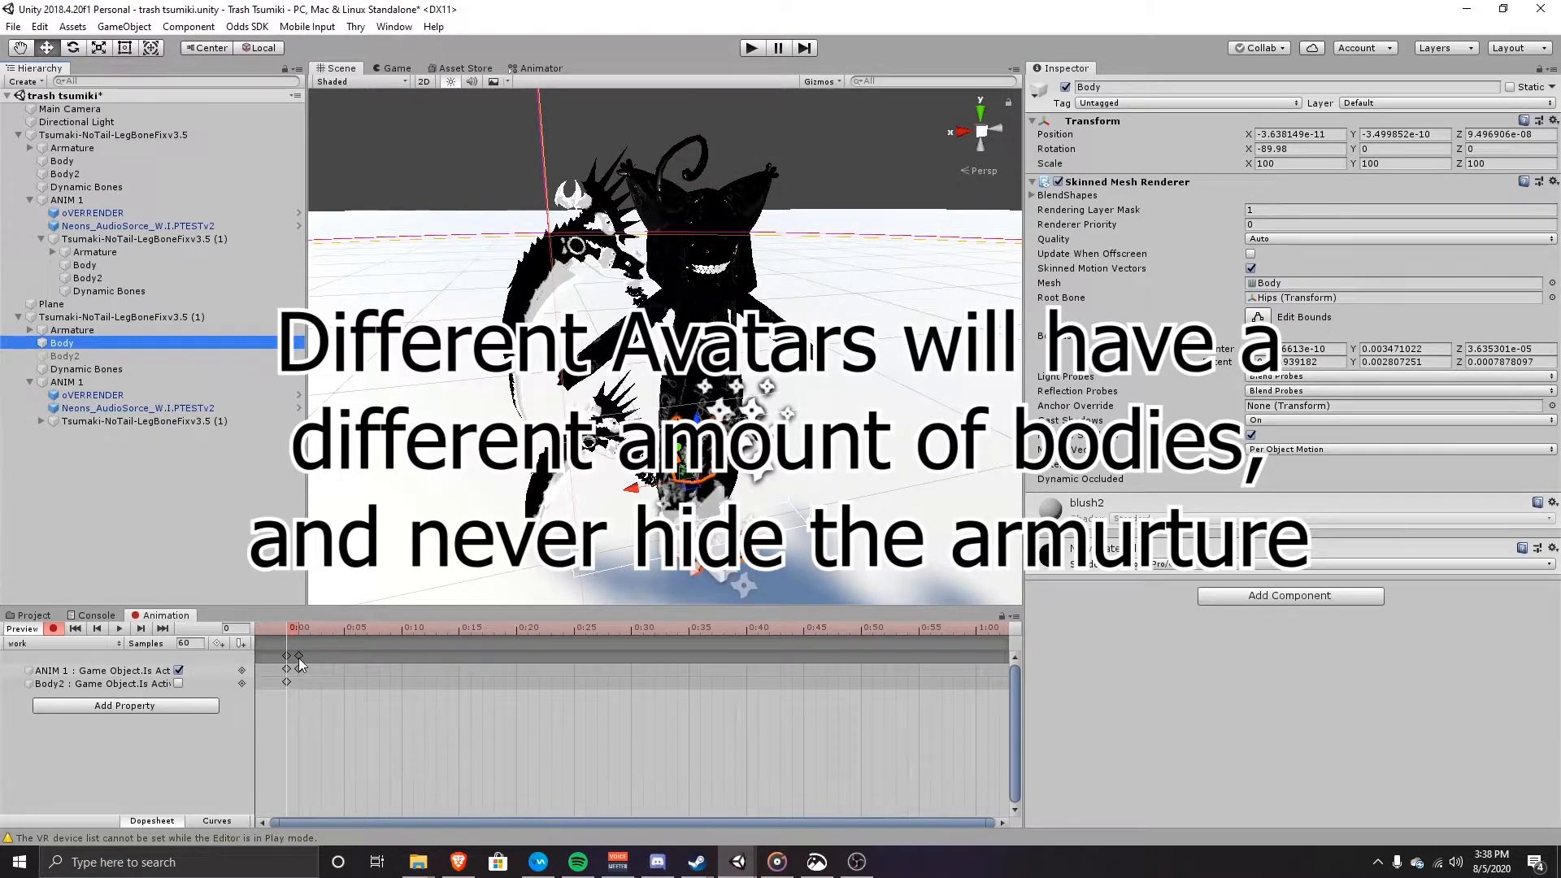
pyautogui.doubleClick(298, 682)
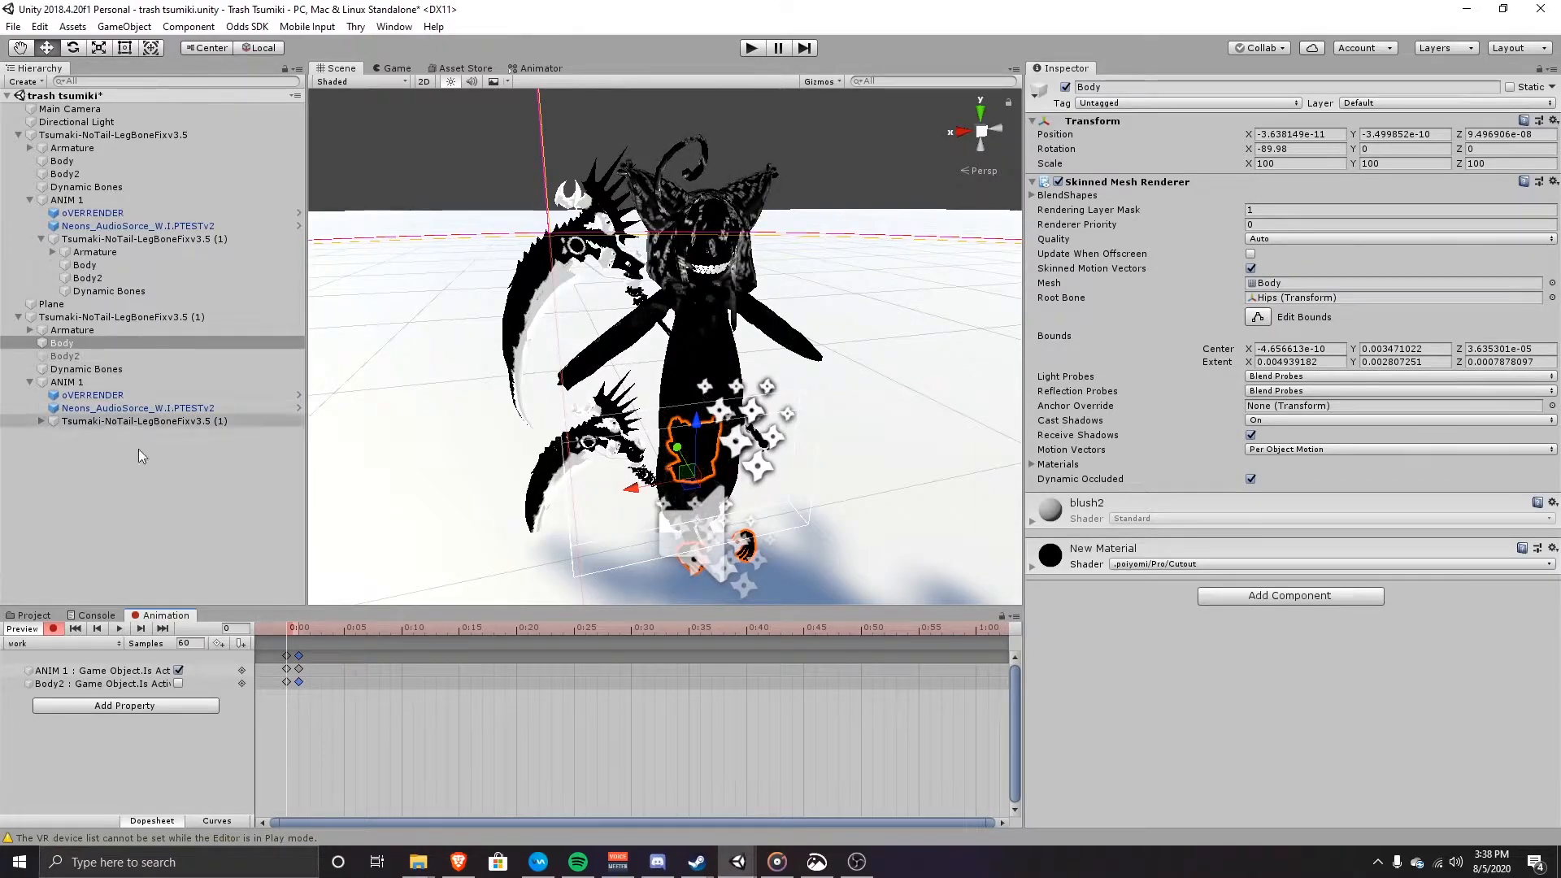
pyautogui.click(1065, 87)
pyautogui.doubleClick(298, 694)
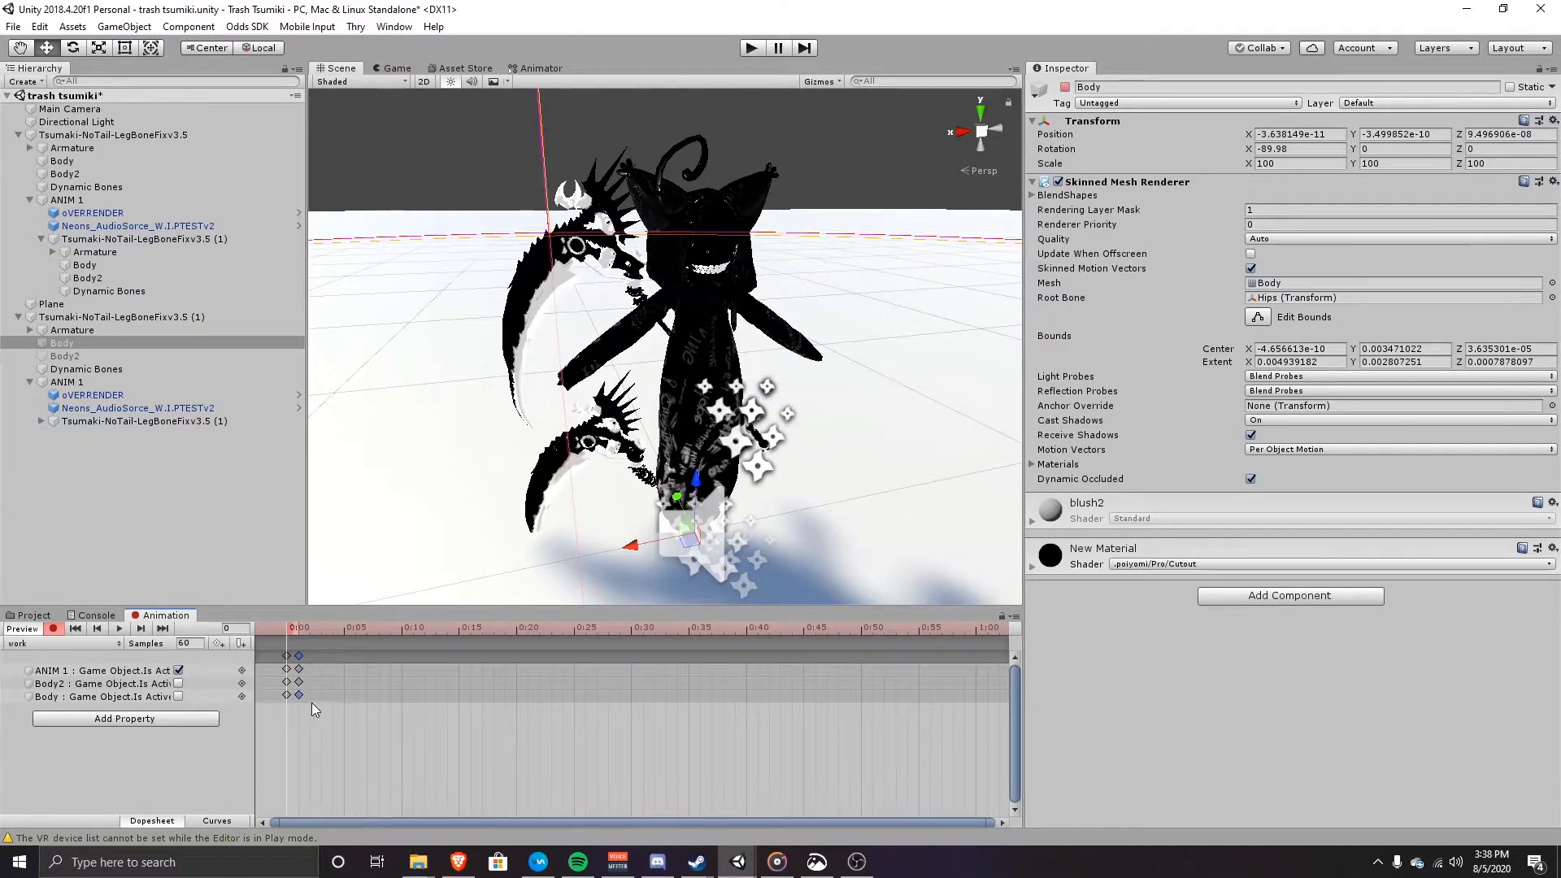
pyautogui.moveTo(695, 342); pyautogui.dragTo(670, 410, button='right')
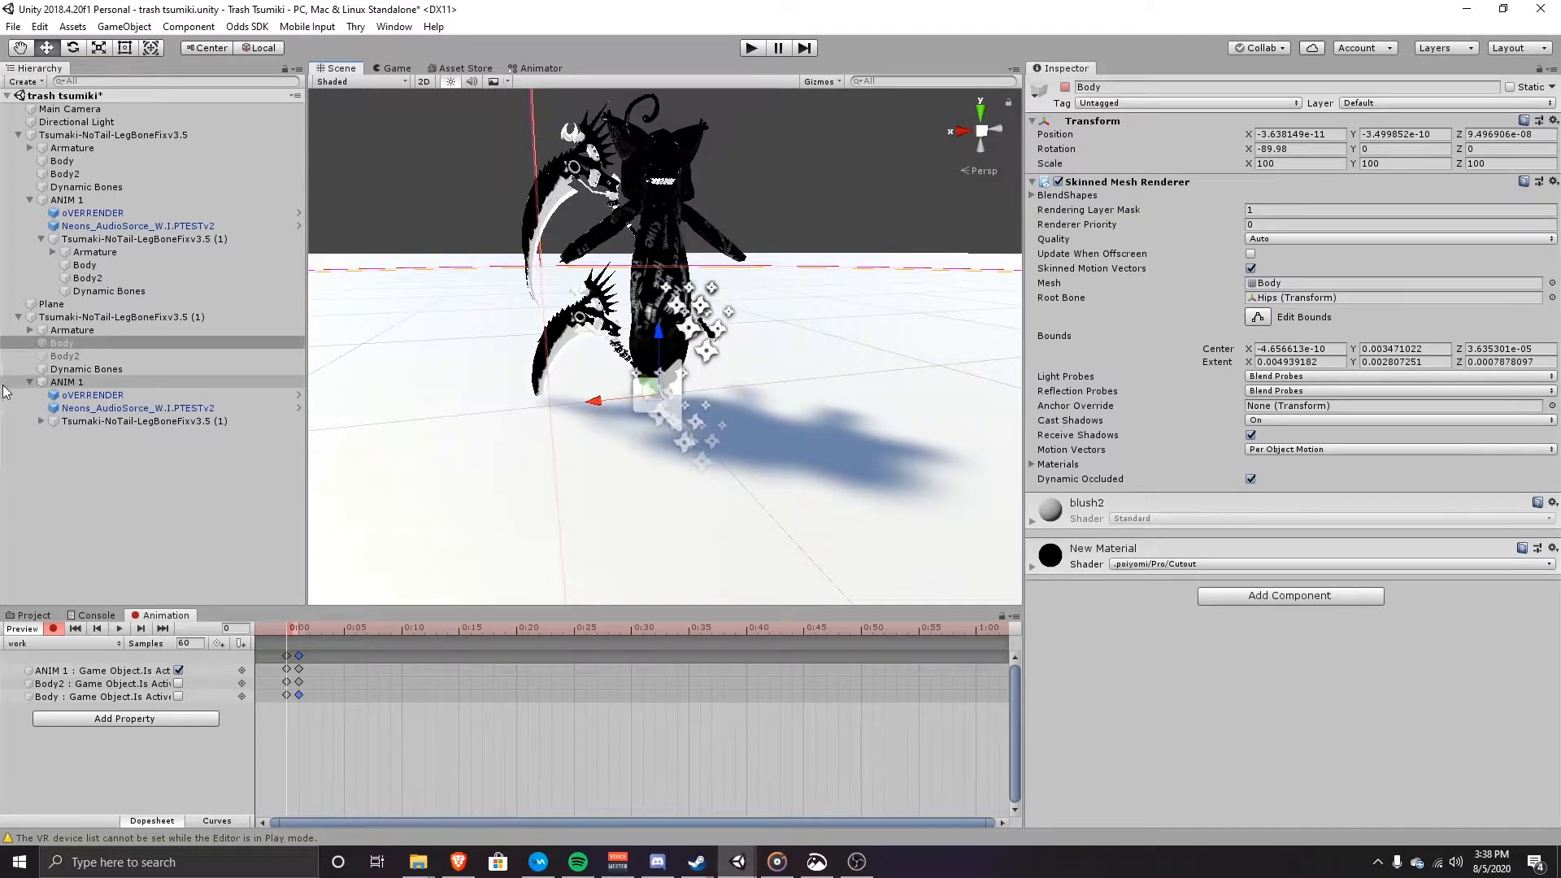
# Step: Expand Armature > Hips > Spine > Chest and select the Raivos Scythe
pyautogui.click(30, 329)
pyautogui.click(42, 343)
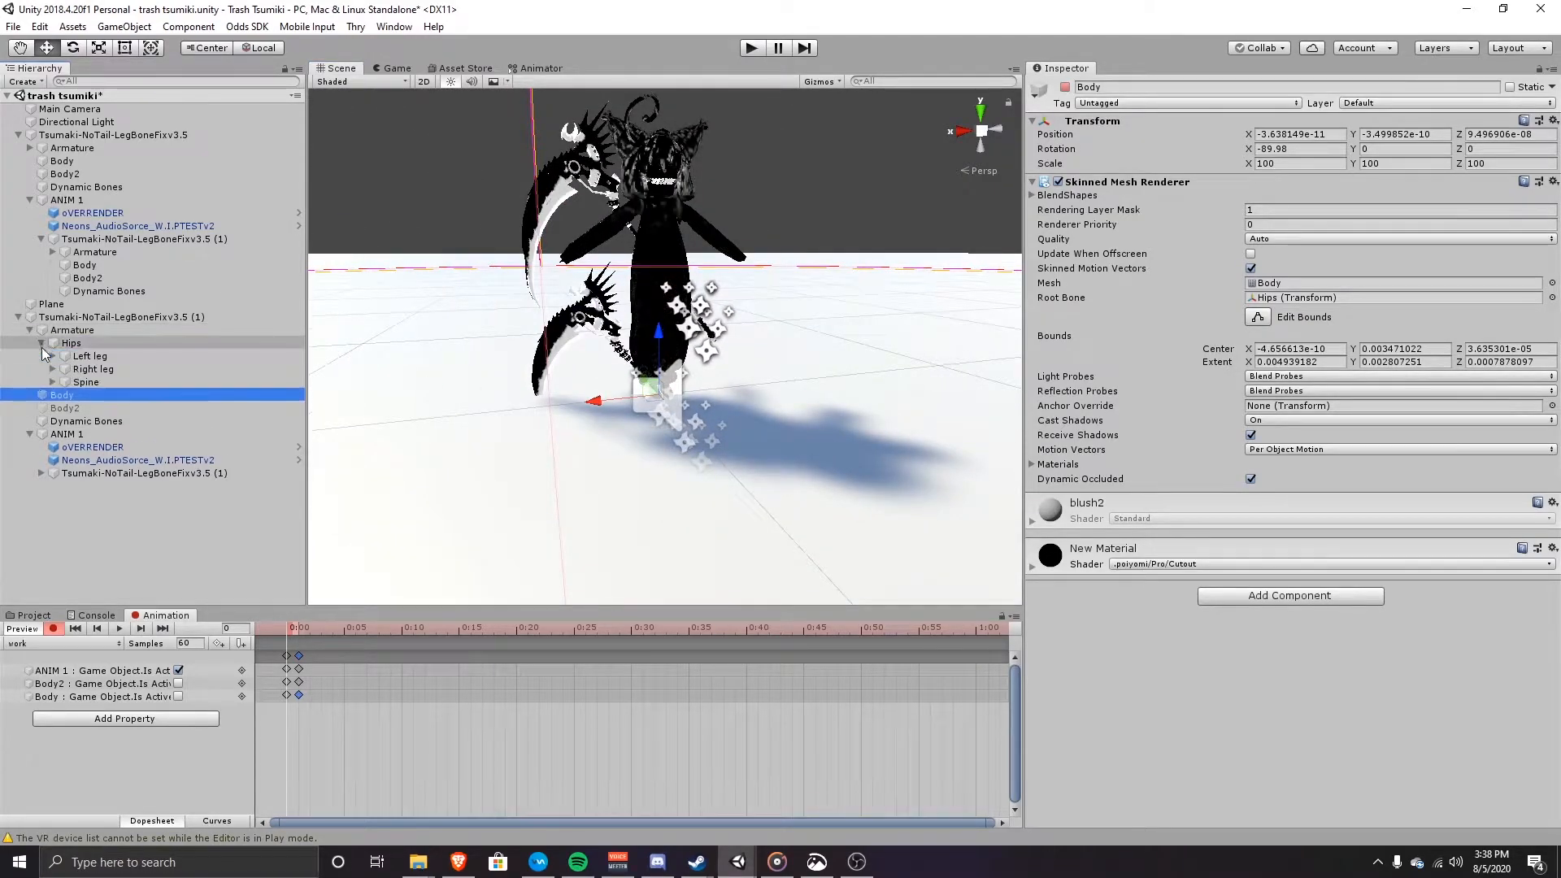
pyautogui.click(53, 382)
pyautogui.click(64, 395)
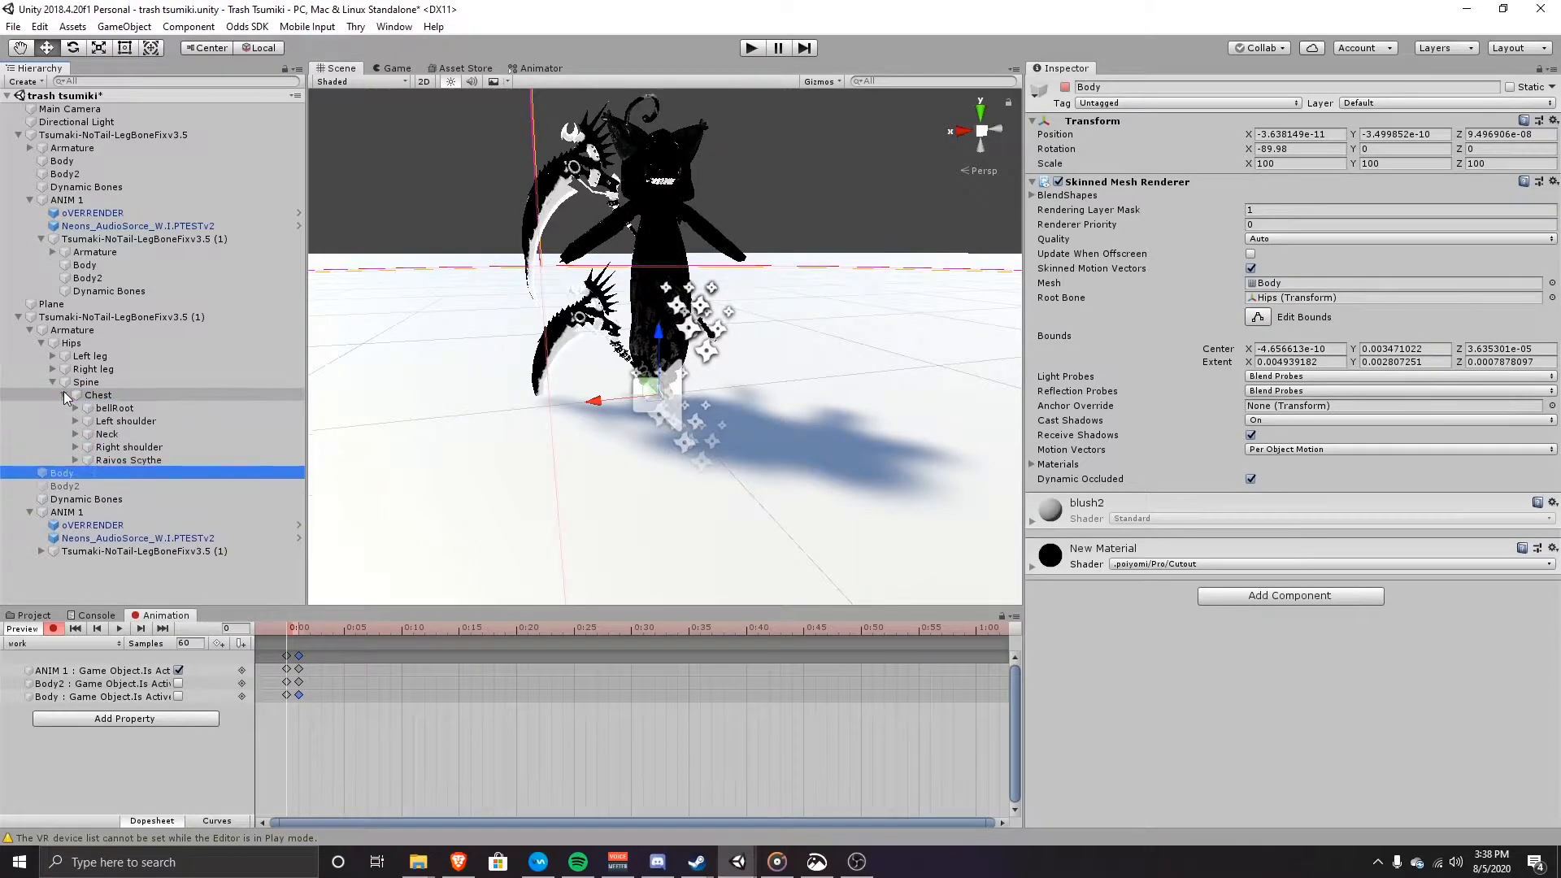
pyautogui.click(116, 460)
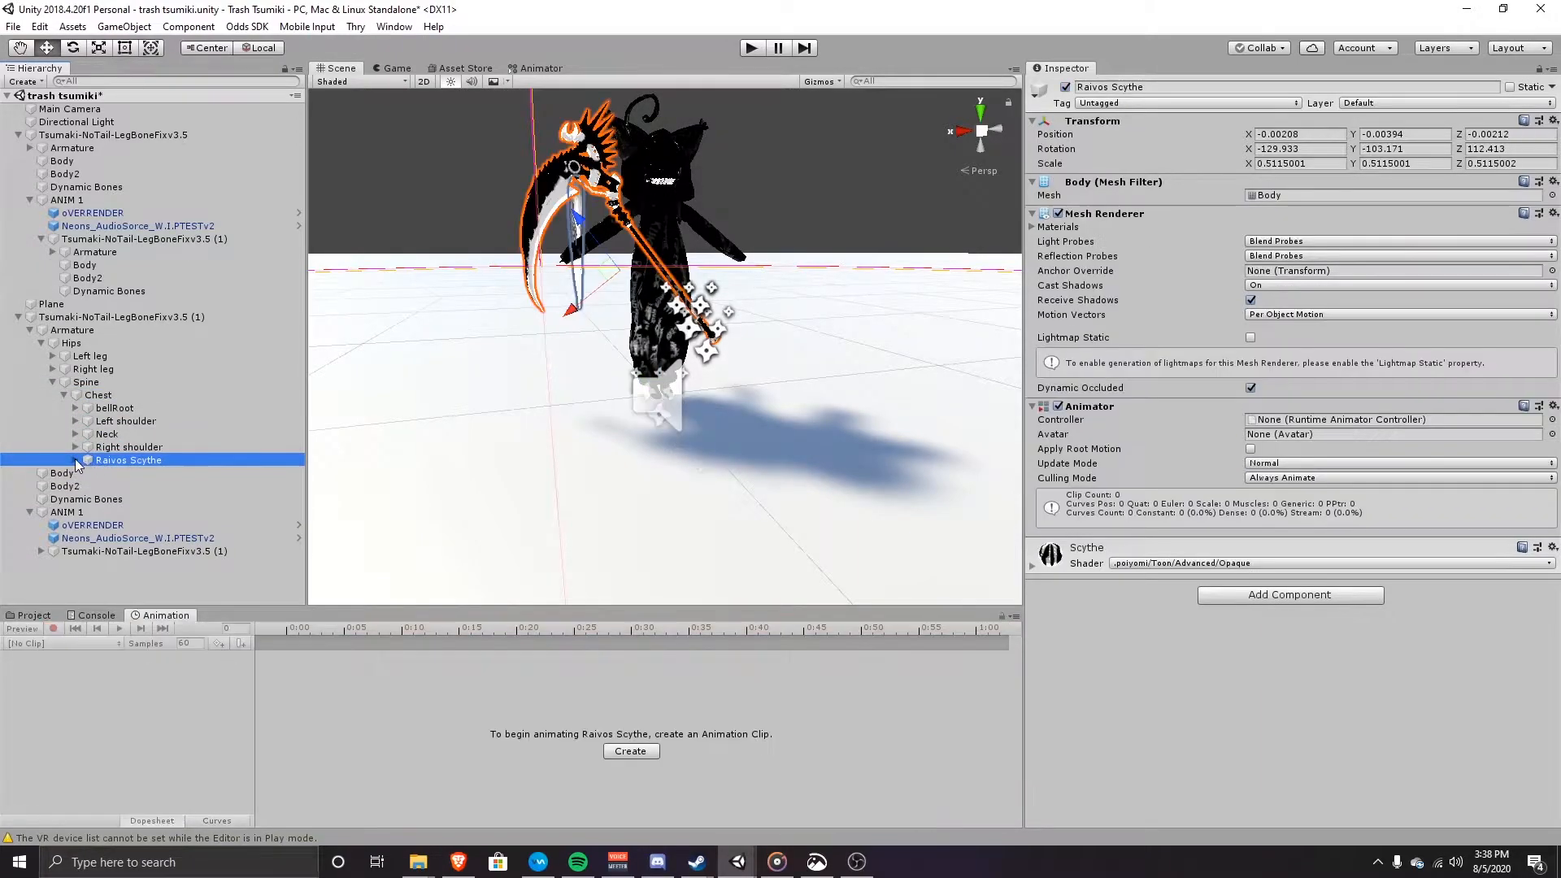
pyautogui.click(76, 460)
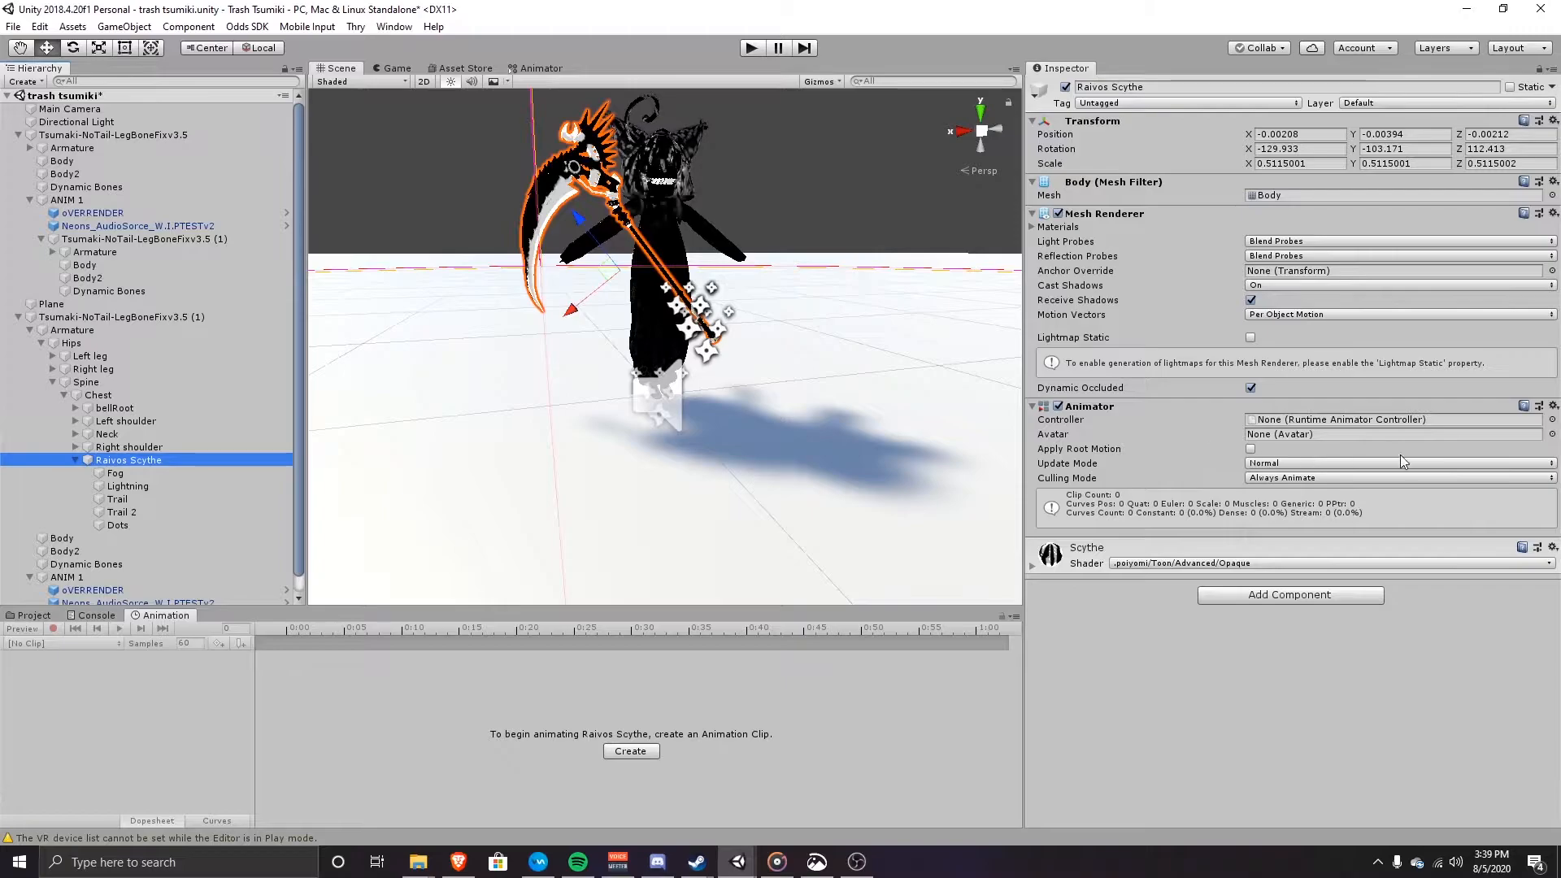
# Step: Remove the Animator component from the Raivos Scythe, then reselect the duplicate avatar
pyautogui.click(1553, 407)
pyautogui.click(1496, 446)
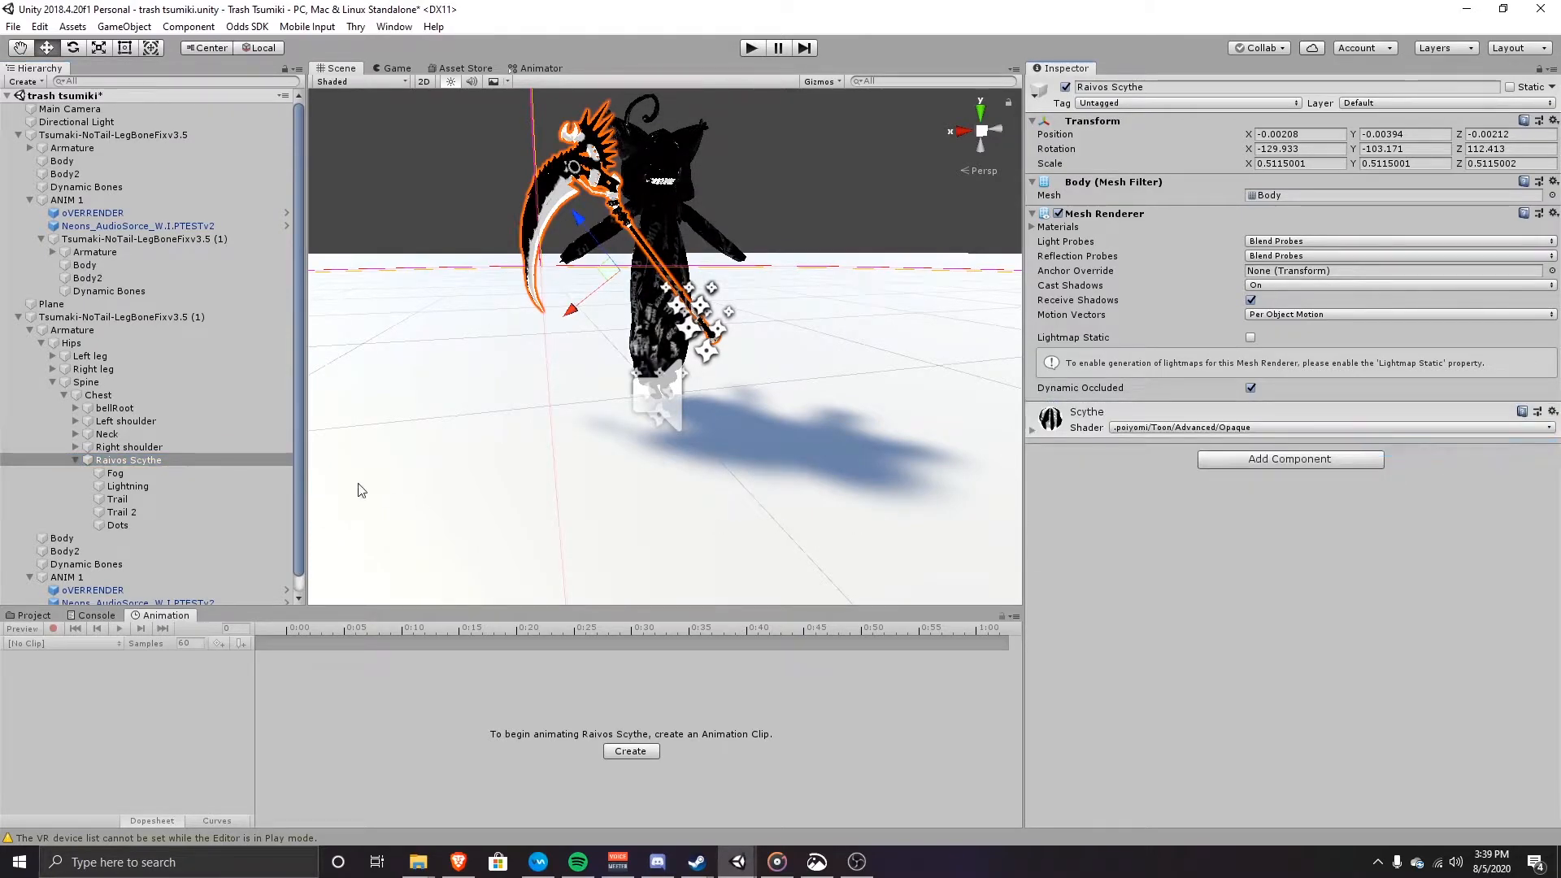
pyautogui.scroll(-1, 96, 564)
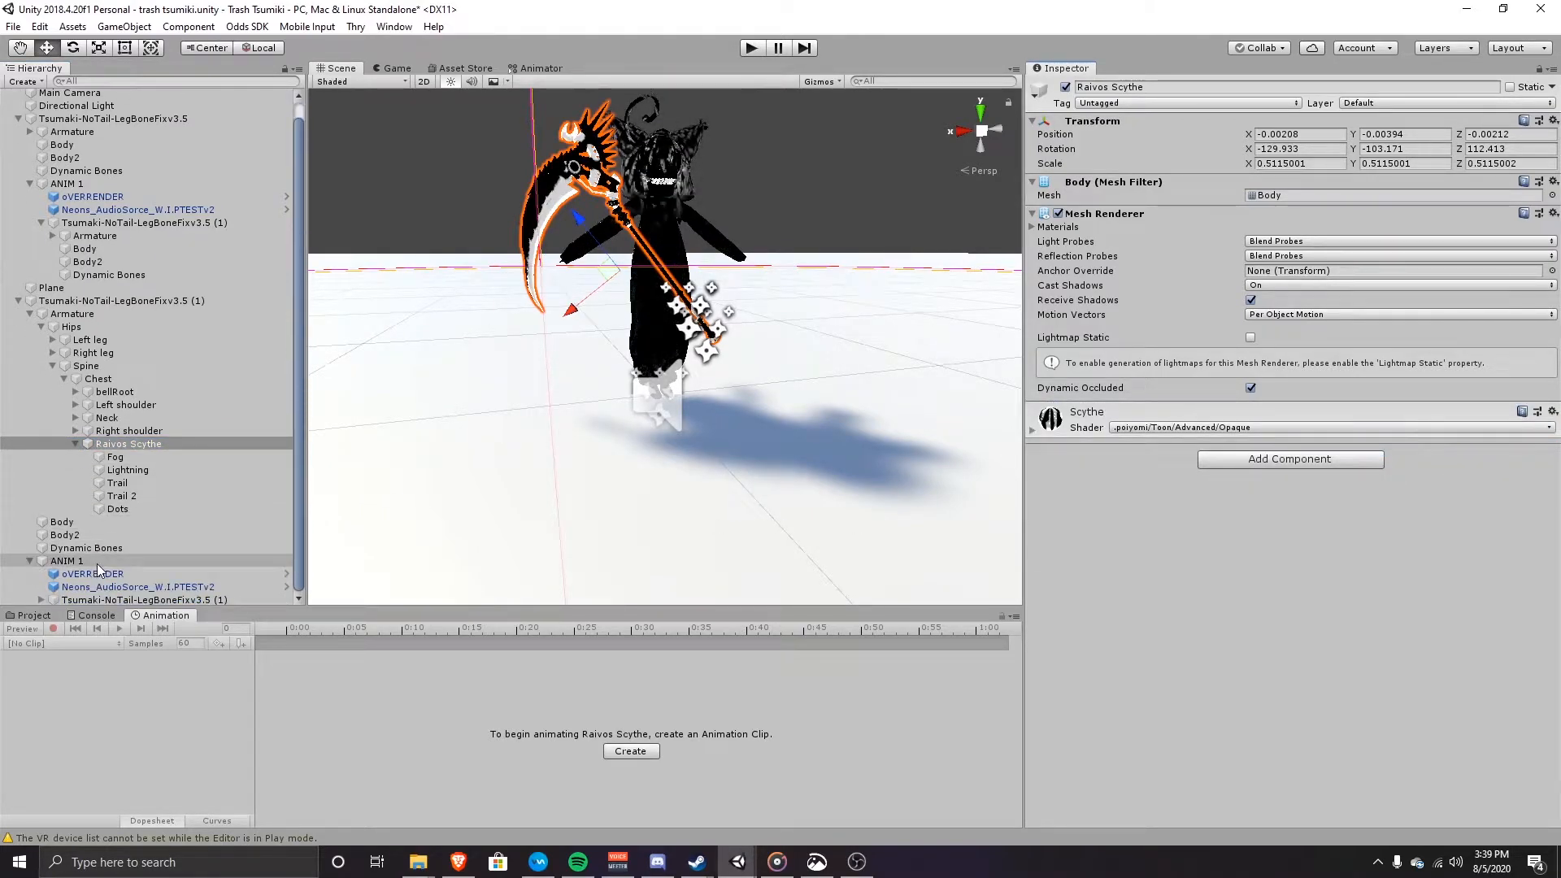
pyautogui.click(118, 301)
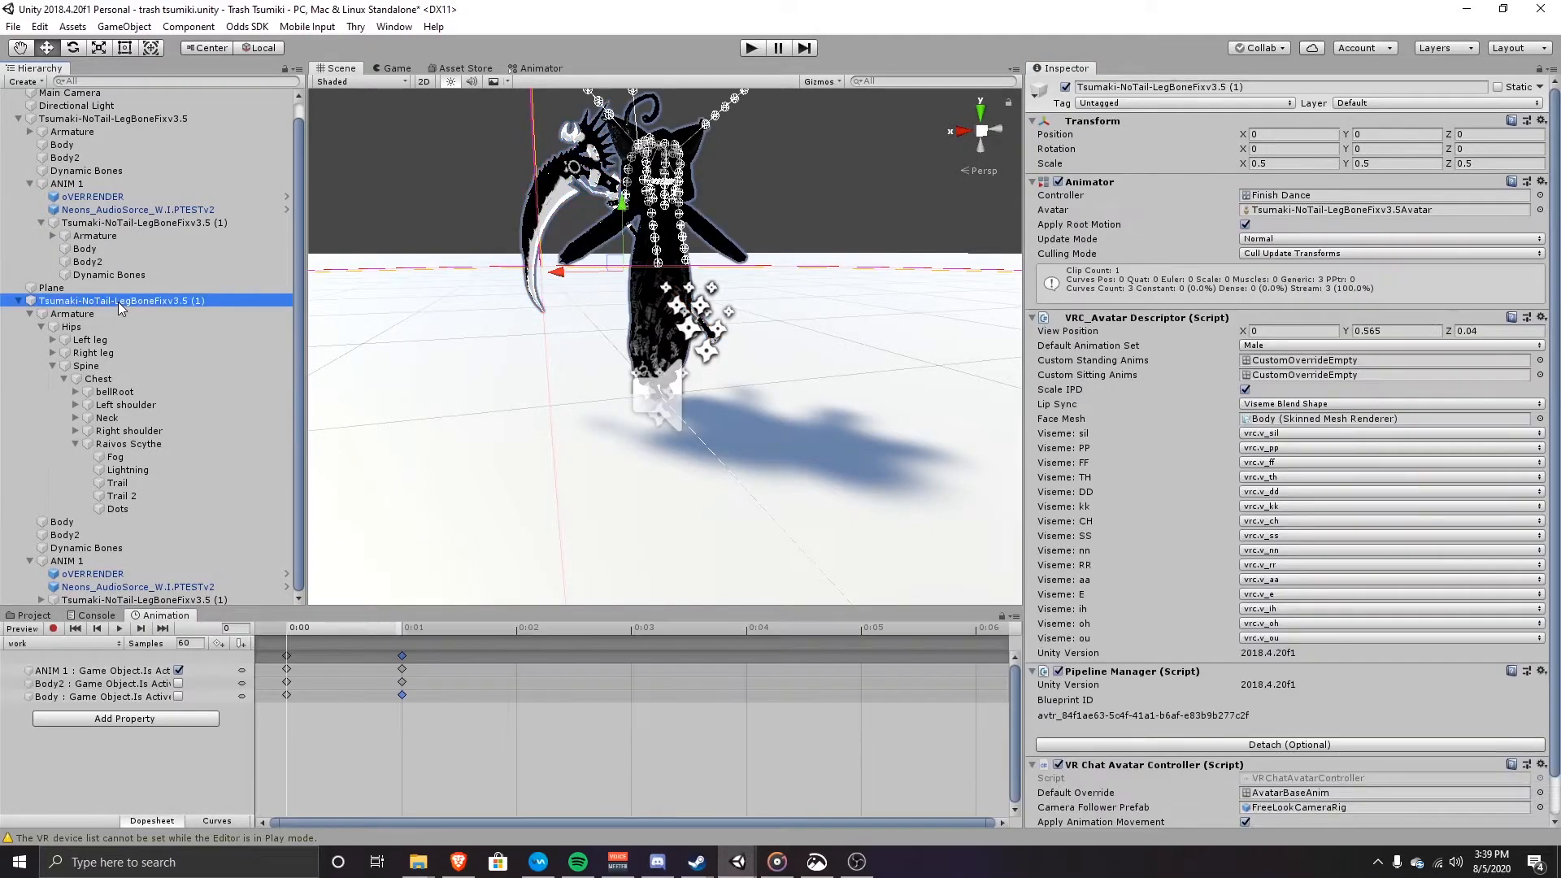
# Step: Record the Raivos Scythe as inactive at 0:01 in the work clip, then stop recording
pyautogui.click(54, 629)
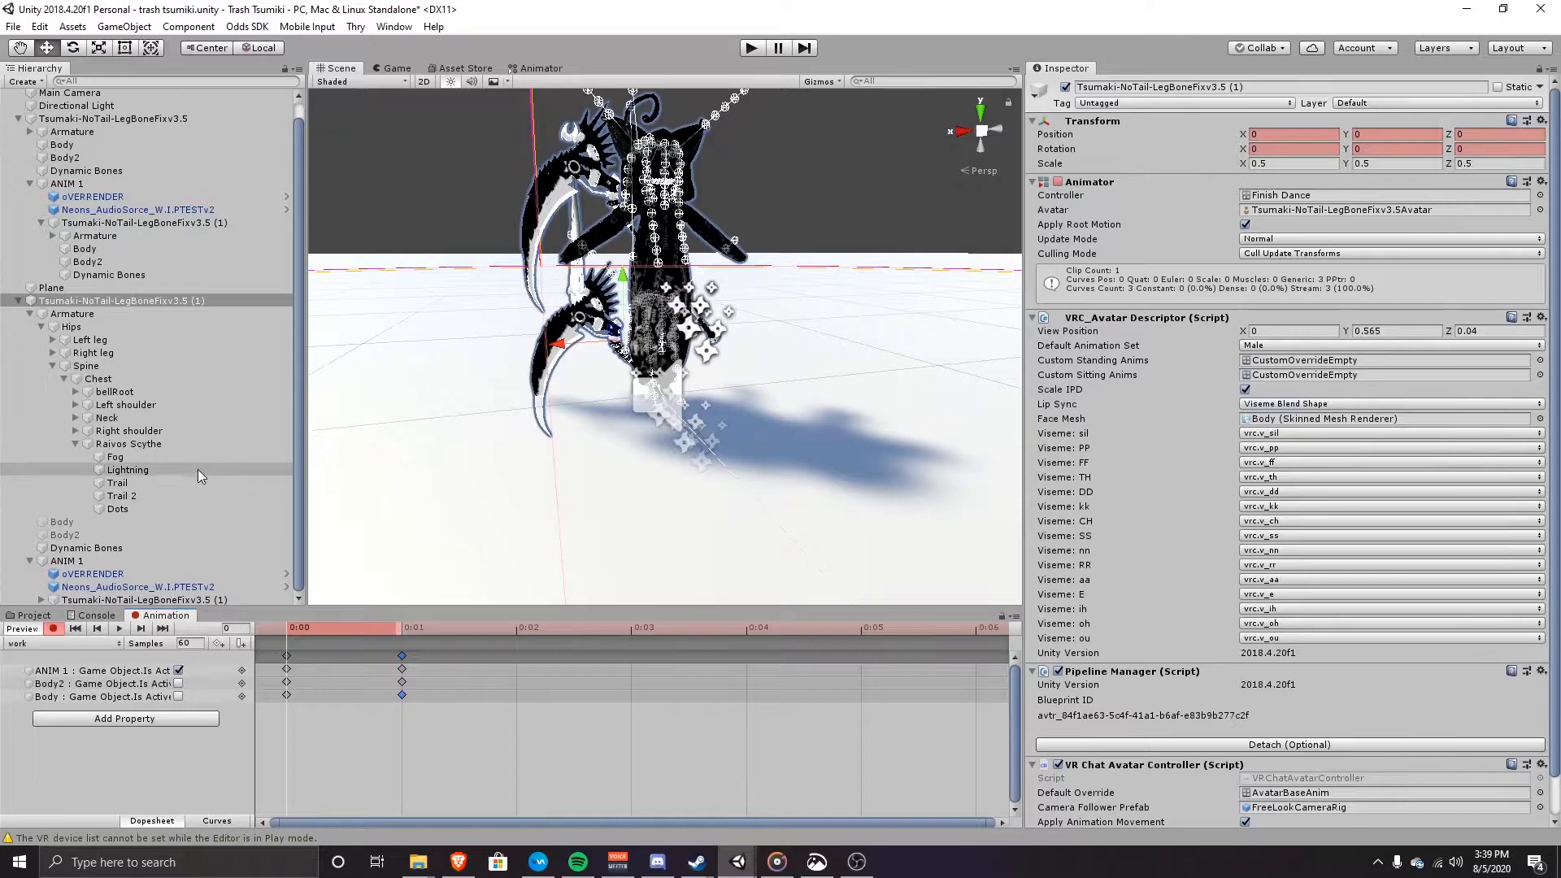
pyautogui.click(174, 443)
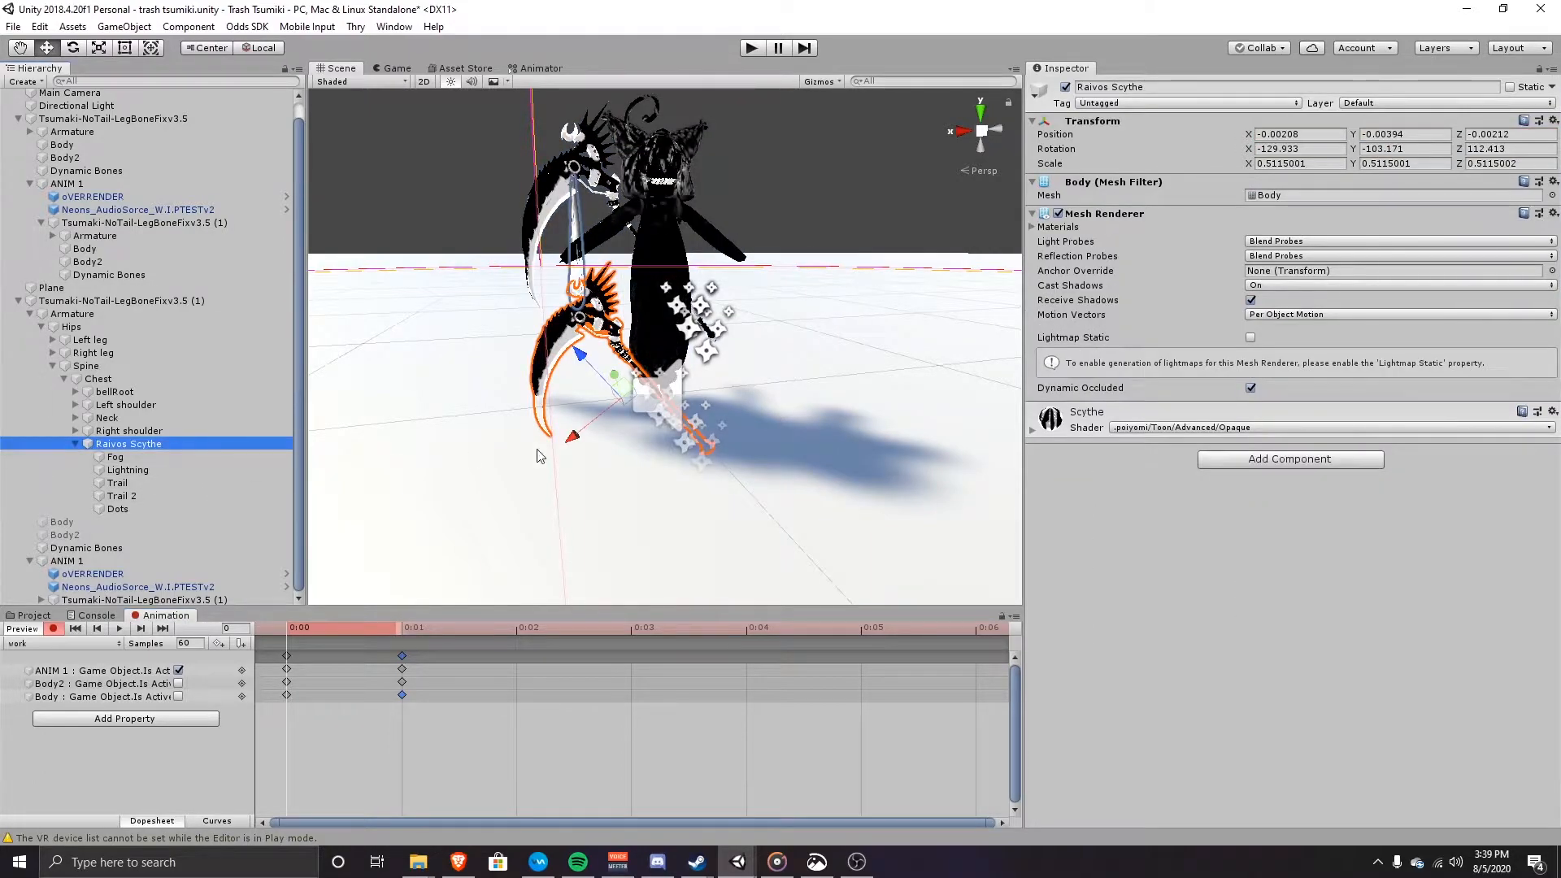
pyautogui.click(1064, 87)
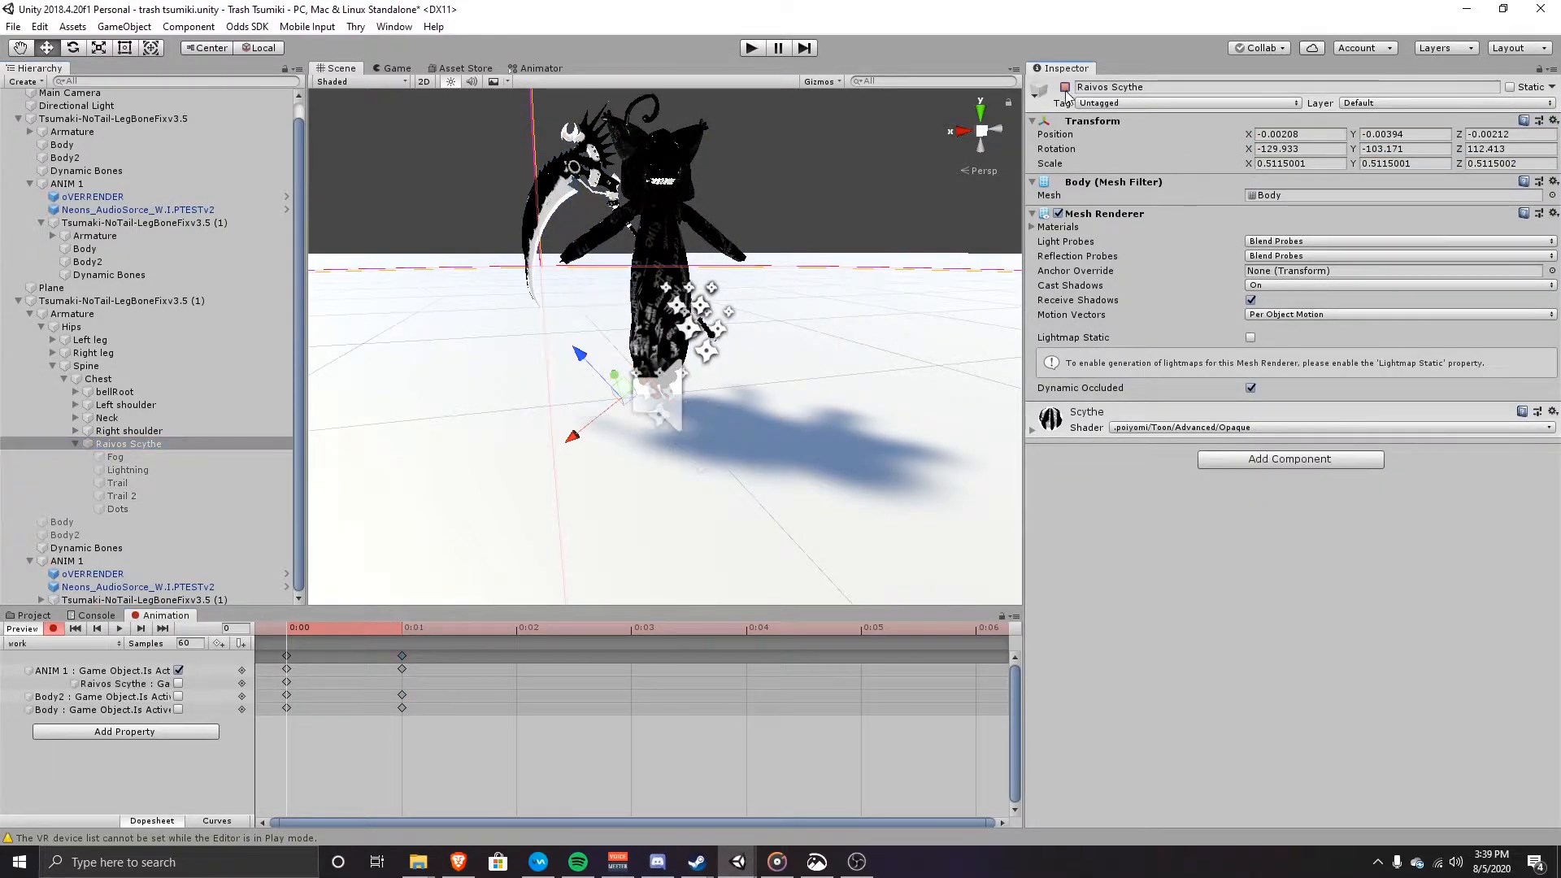
pyautogui.doubleClick(399, 683)
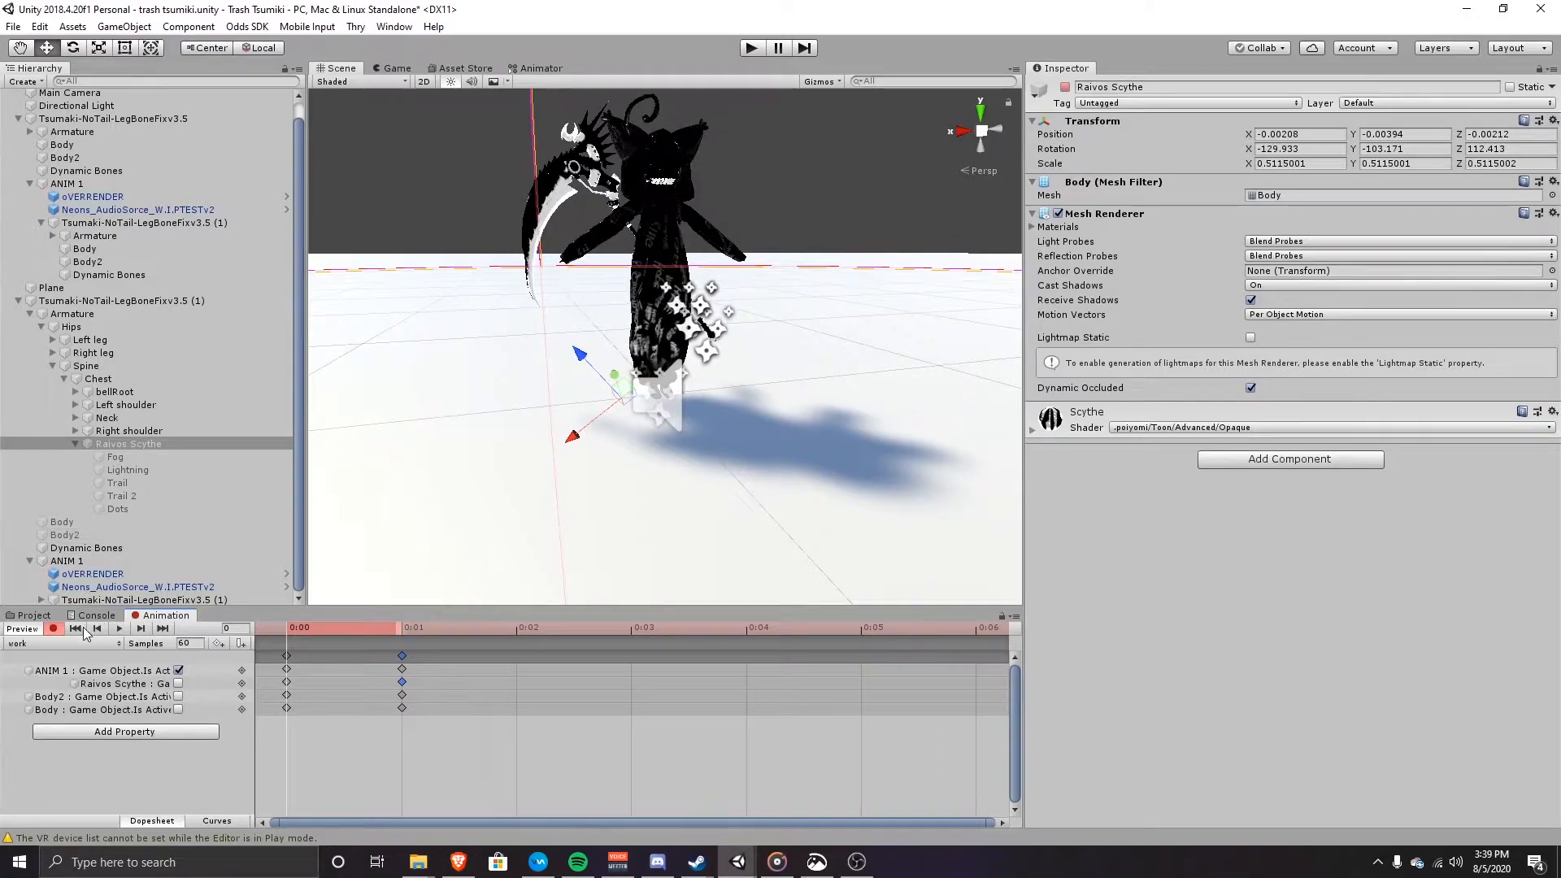
pyautogui.click(54, 629)
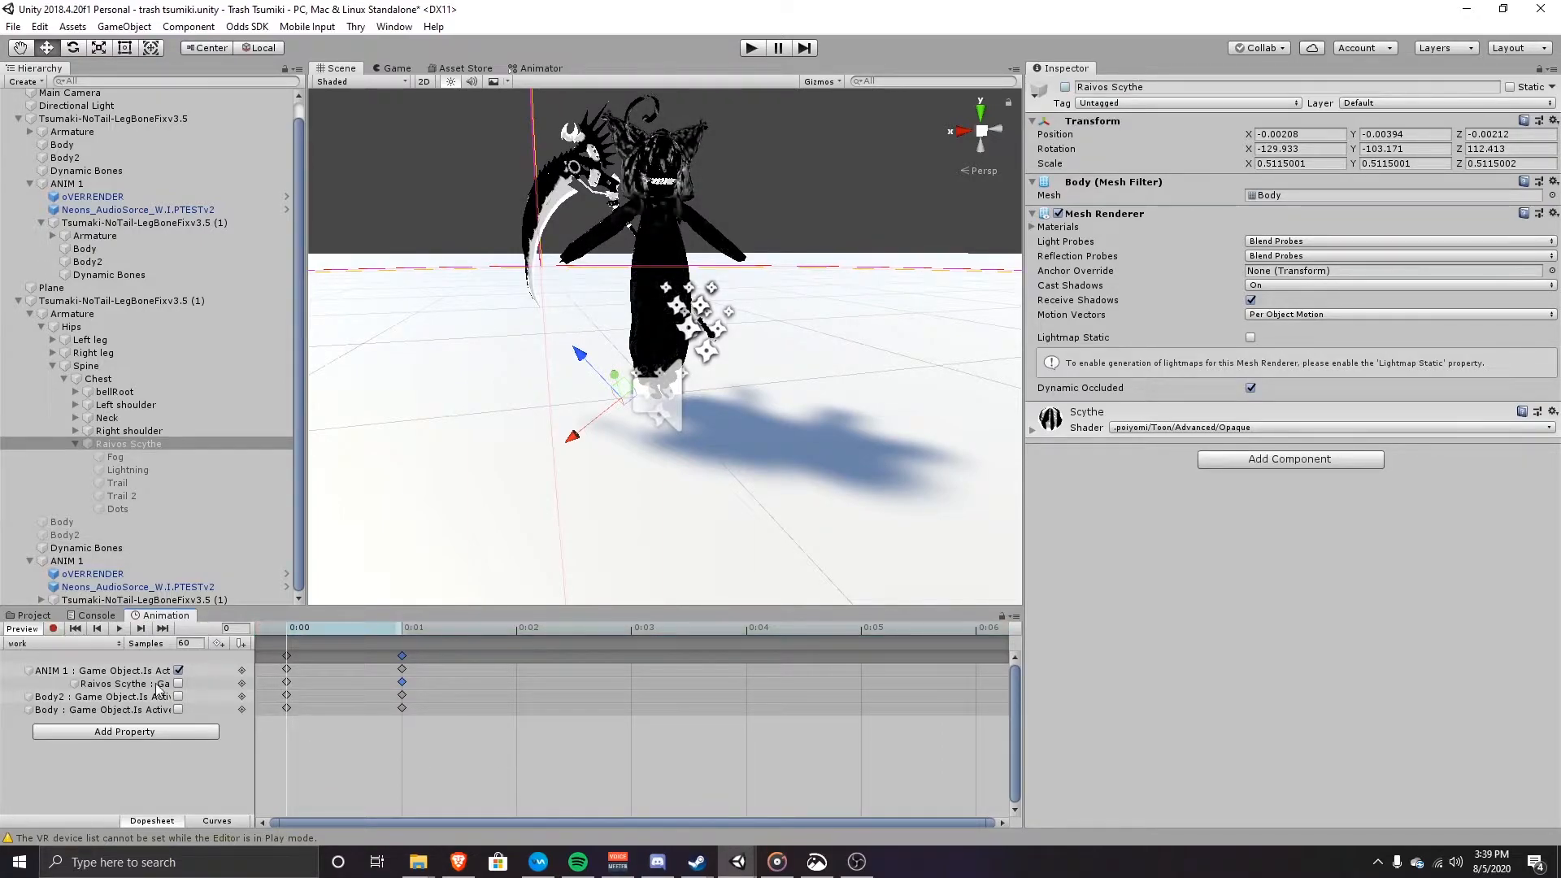
# Step: Fly the view around the avatar and select the duplicate avatar copy
pyautogui.moveTo(650, 418); pyautogui.dragTo(665, 461, button='right')
pyautogui.press('w')
pyautogui.press('s')
pyautogui.press('s')
pyautogui.press('w')
pyautogui.press('s')
pyautogui.press('s')
pyautogui.press('w')
pyautogui.press('s')
pyautogui.press('w')
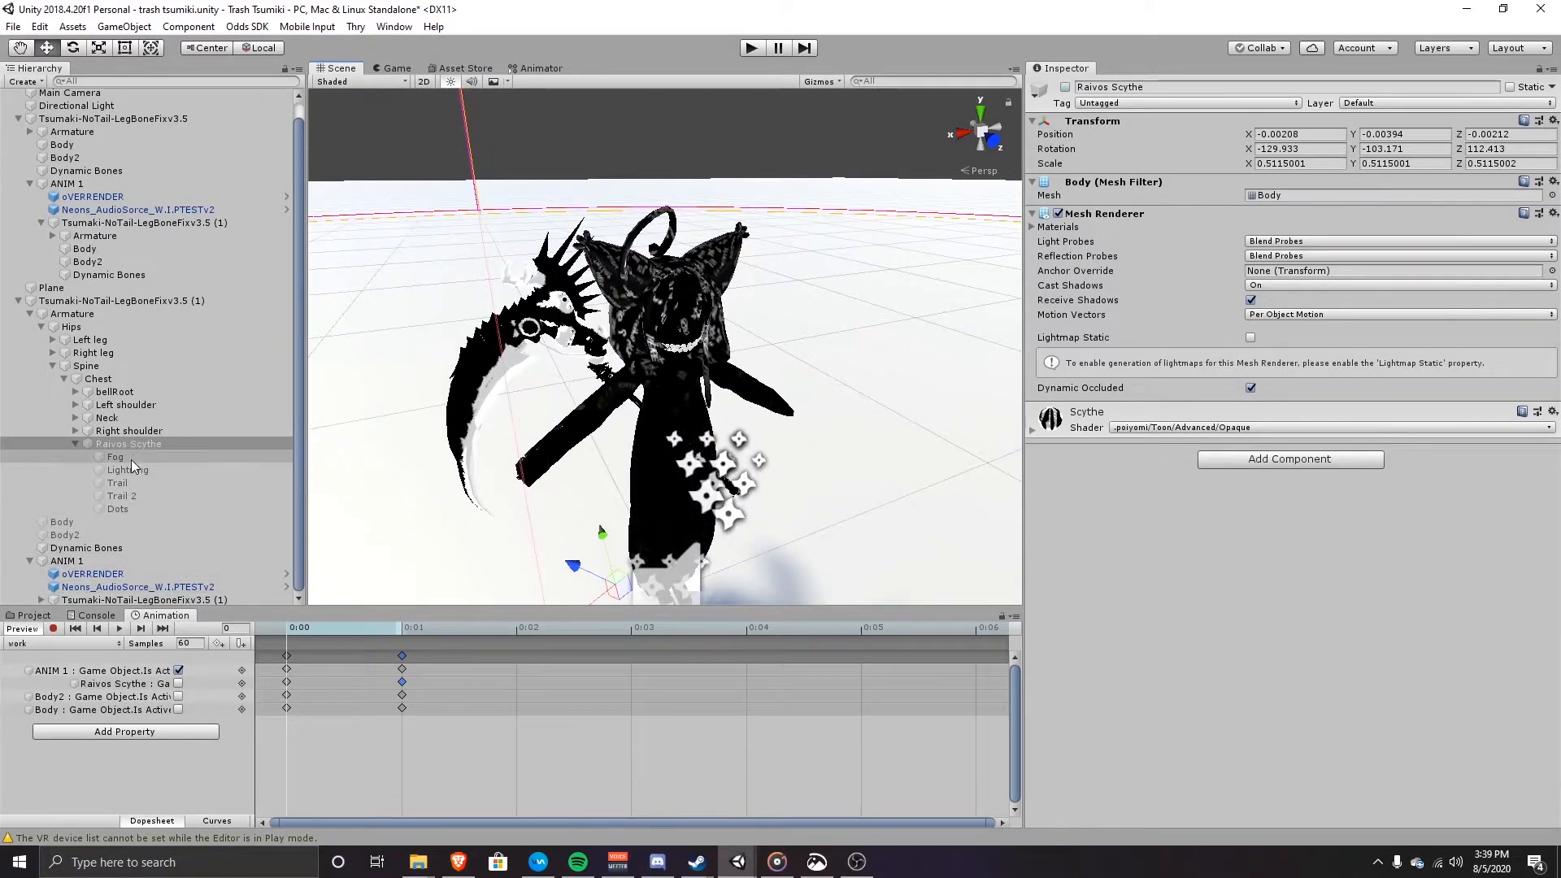
pyautogui.click(105, 301)
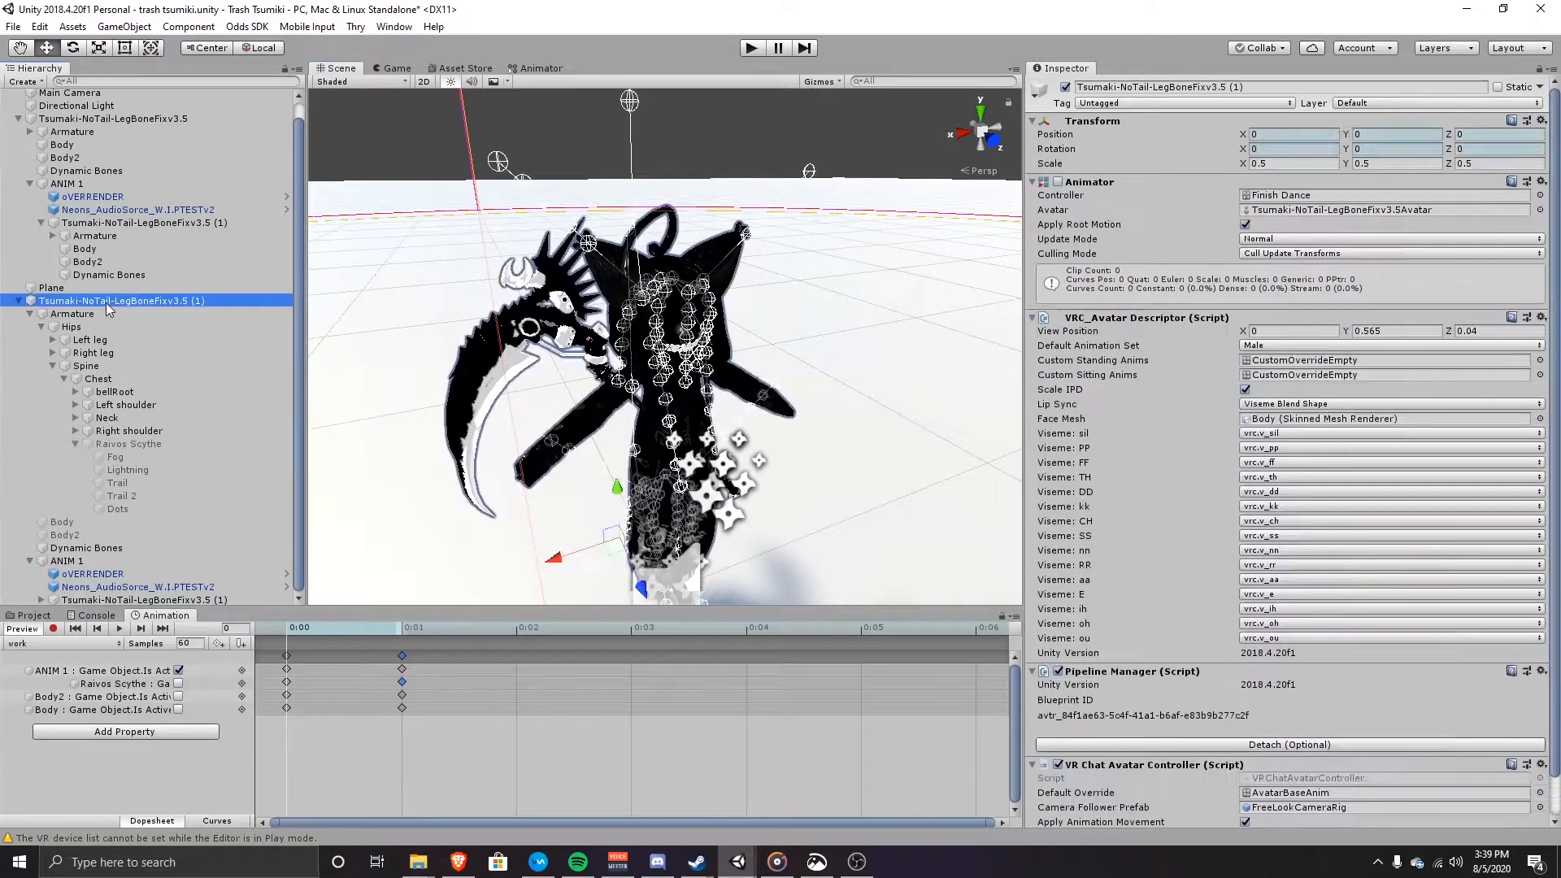
pyautogui.press('s')
pyautogui.moveTo(561, 424); pyautogui.dragTo(570, 398, button='right')
# Step: Delete the duplicate avatar copy and deactivate the ANIM 1 object
pyautogui.press('w')
pyautogui.press('Delete')
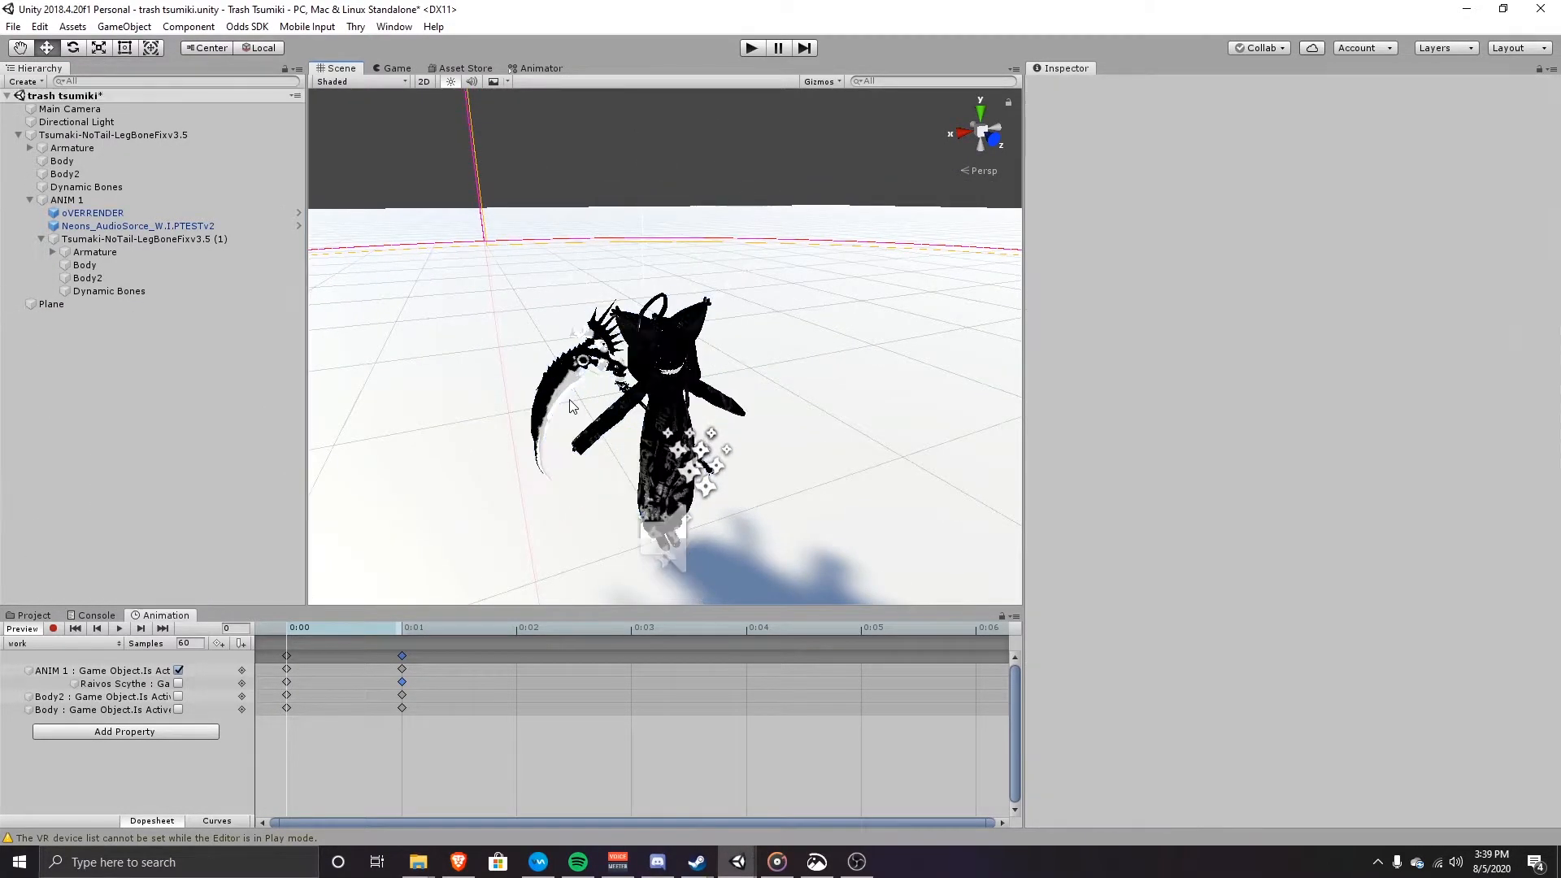
pyautogui.click(116, 200)
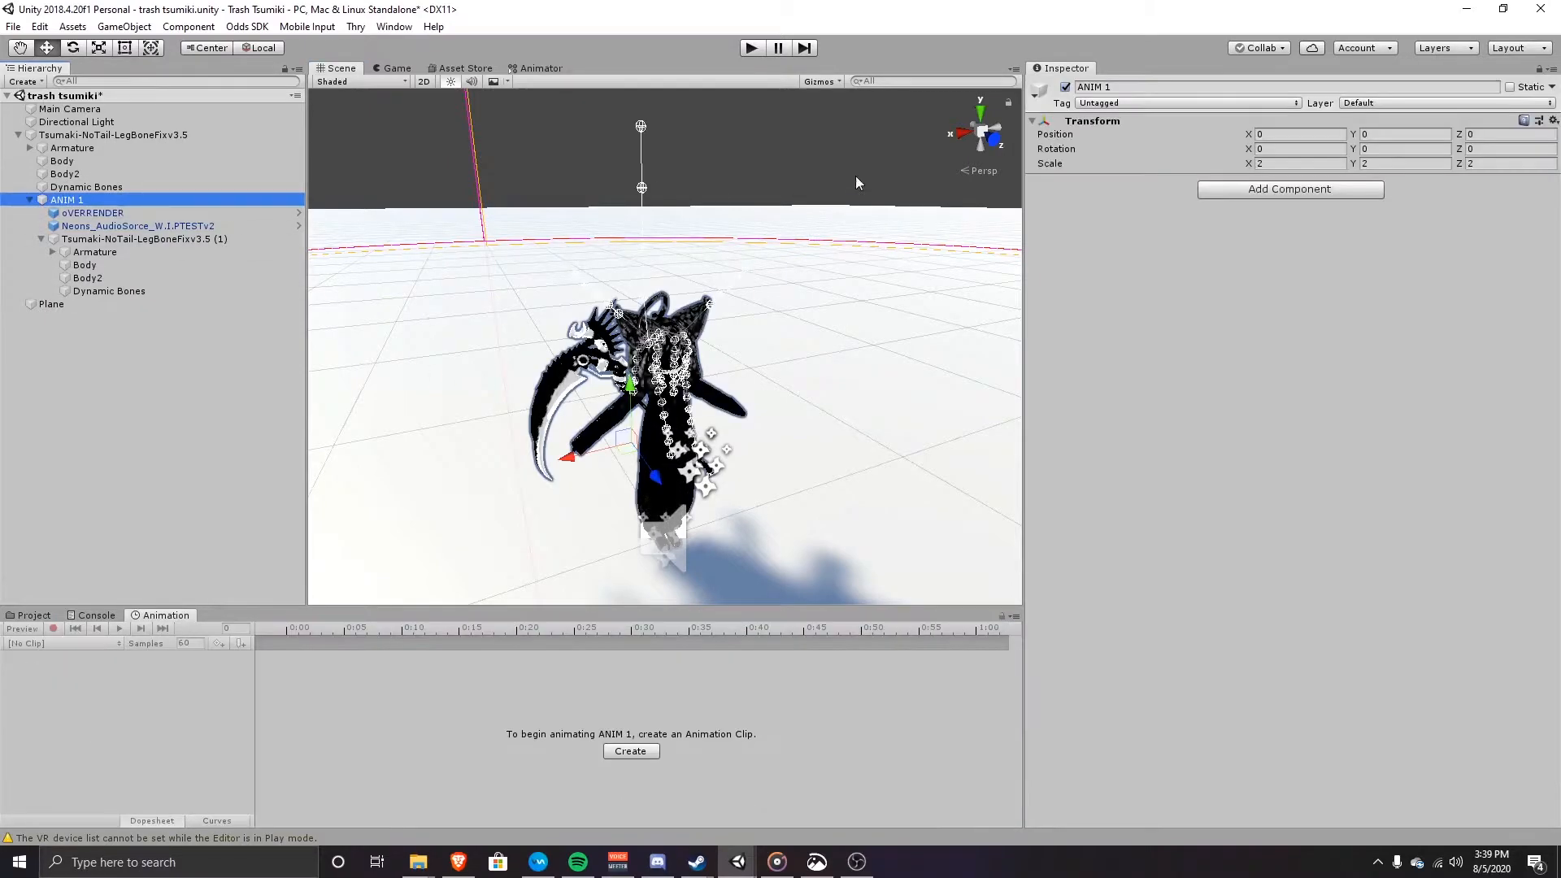
pyautogui.click(1066, 88)
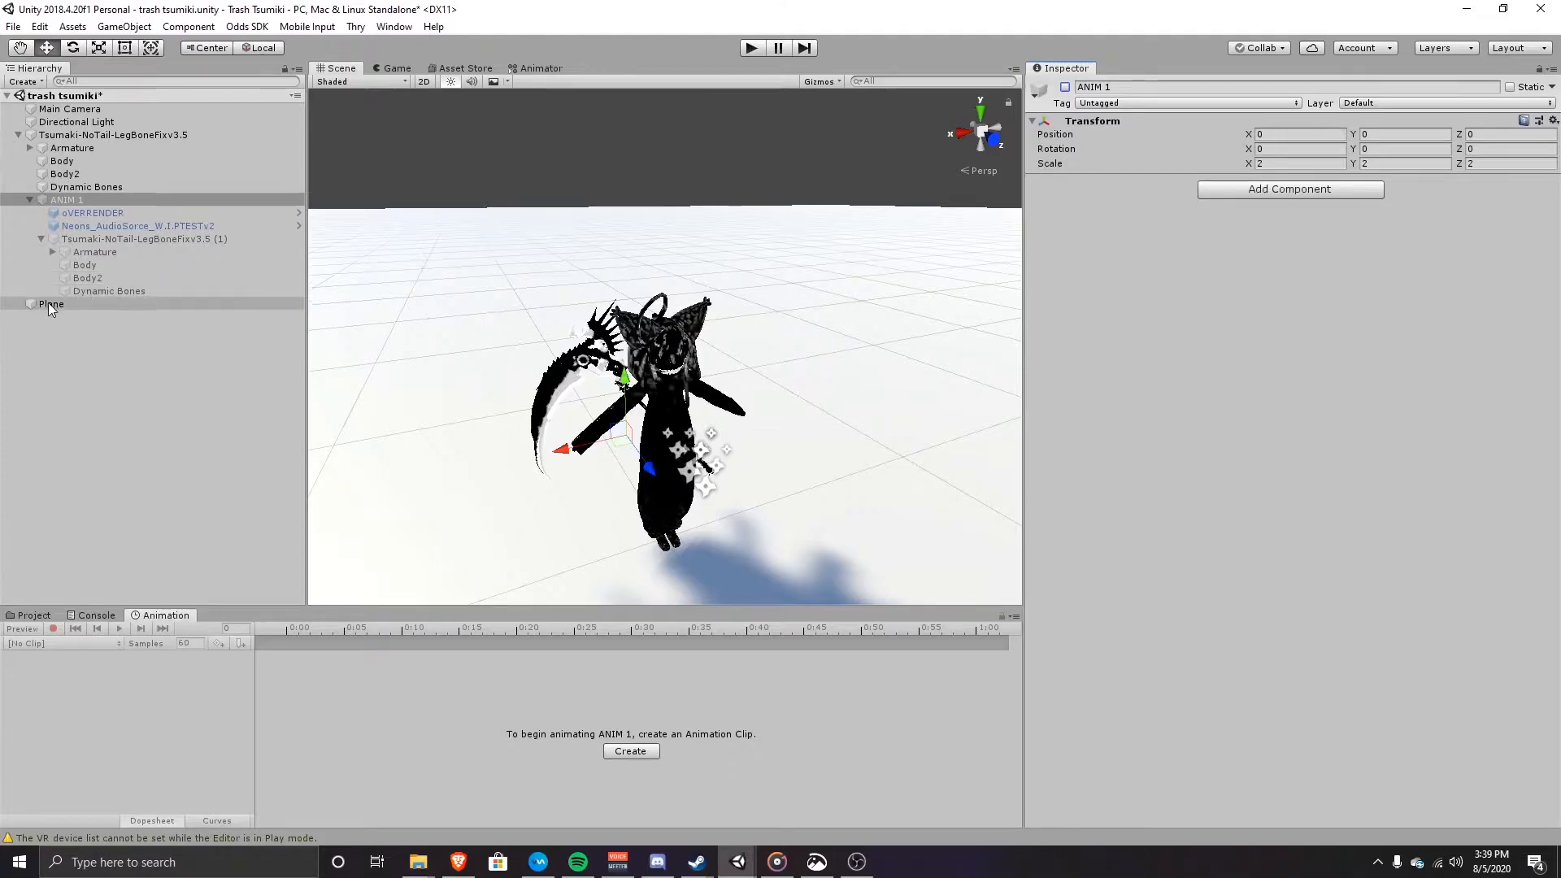
# Step: Set the work clip as THUMBSUP's override in CustomOverrideEmpty, then collapse the hierarchy items
pyautogui.click(35, 135)
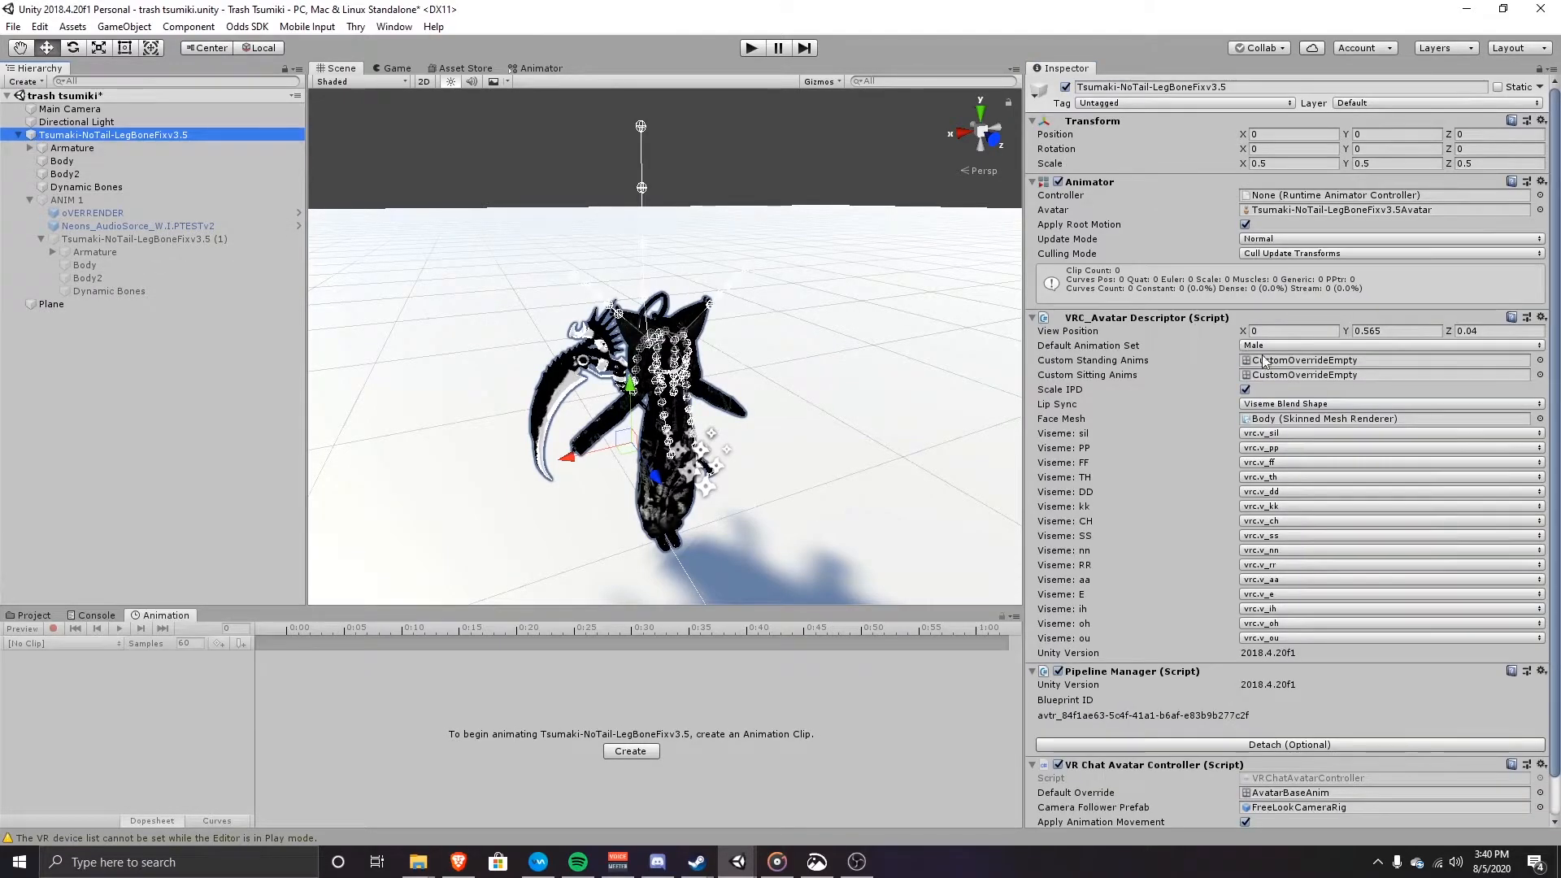
pyautogui.doubleClick(1298, 375)
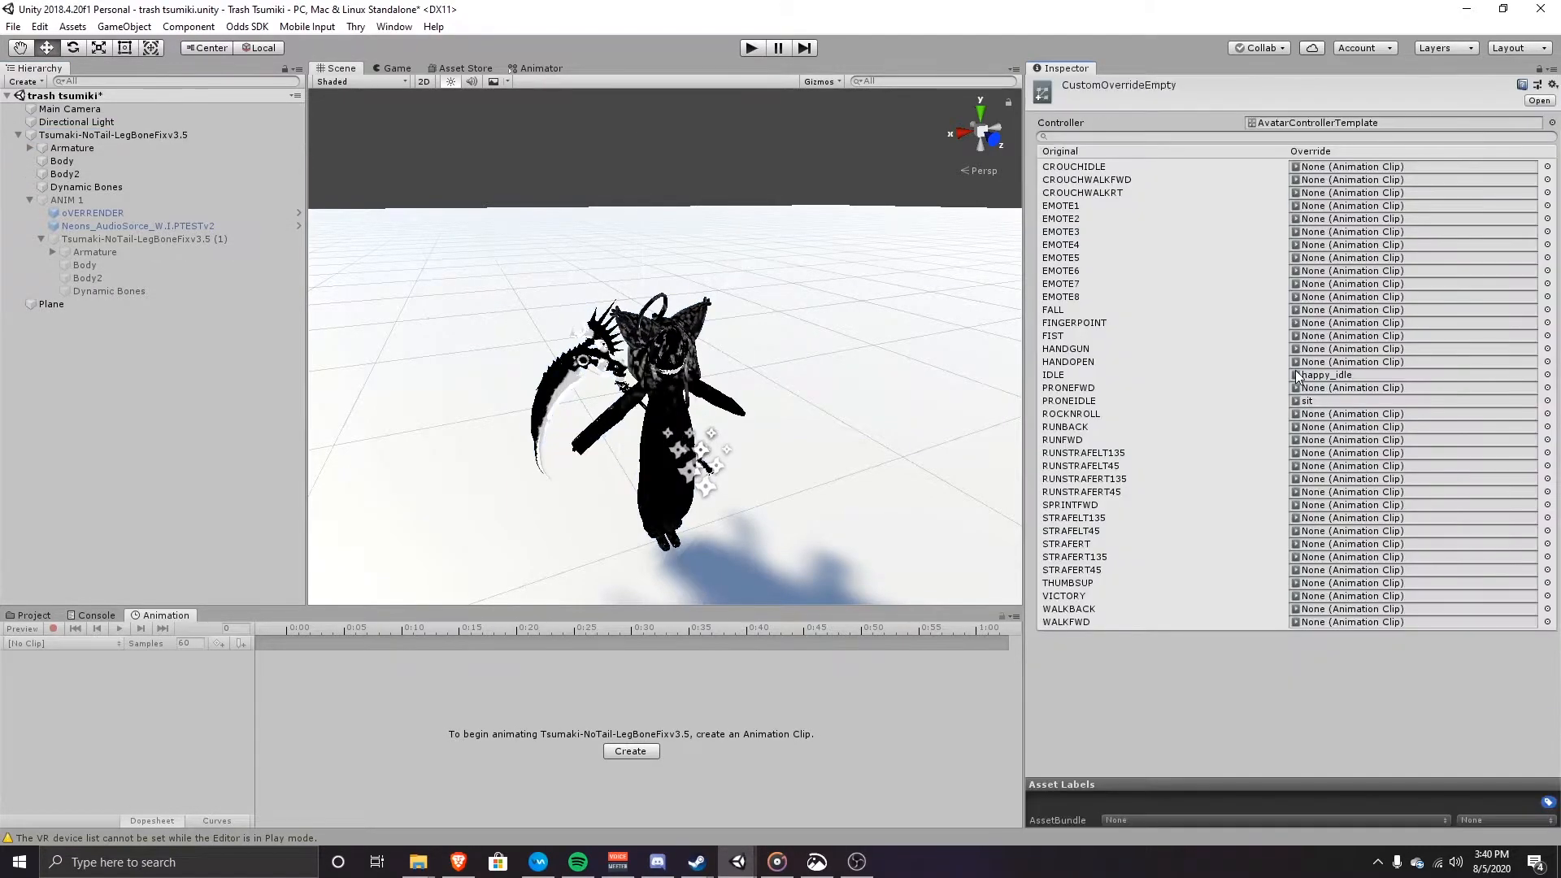
pyautogui.click(1086, 584)
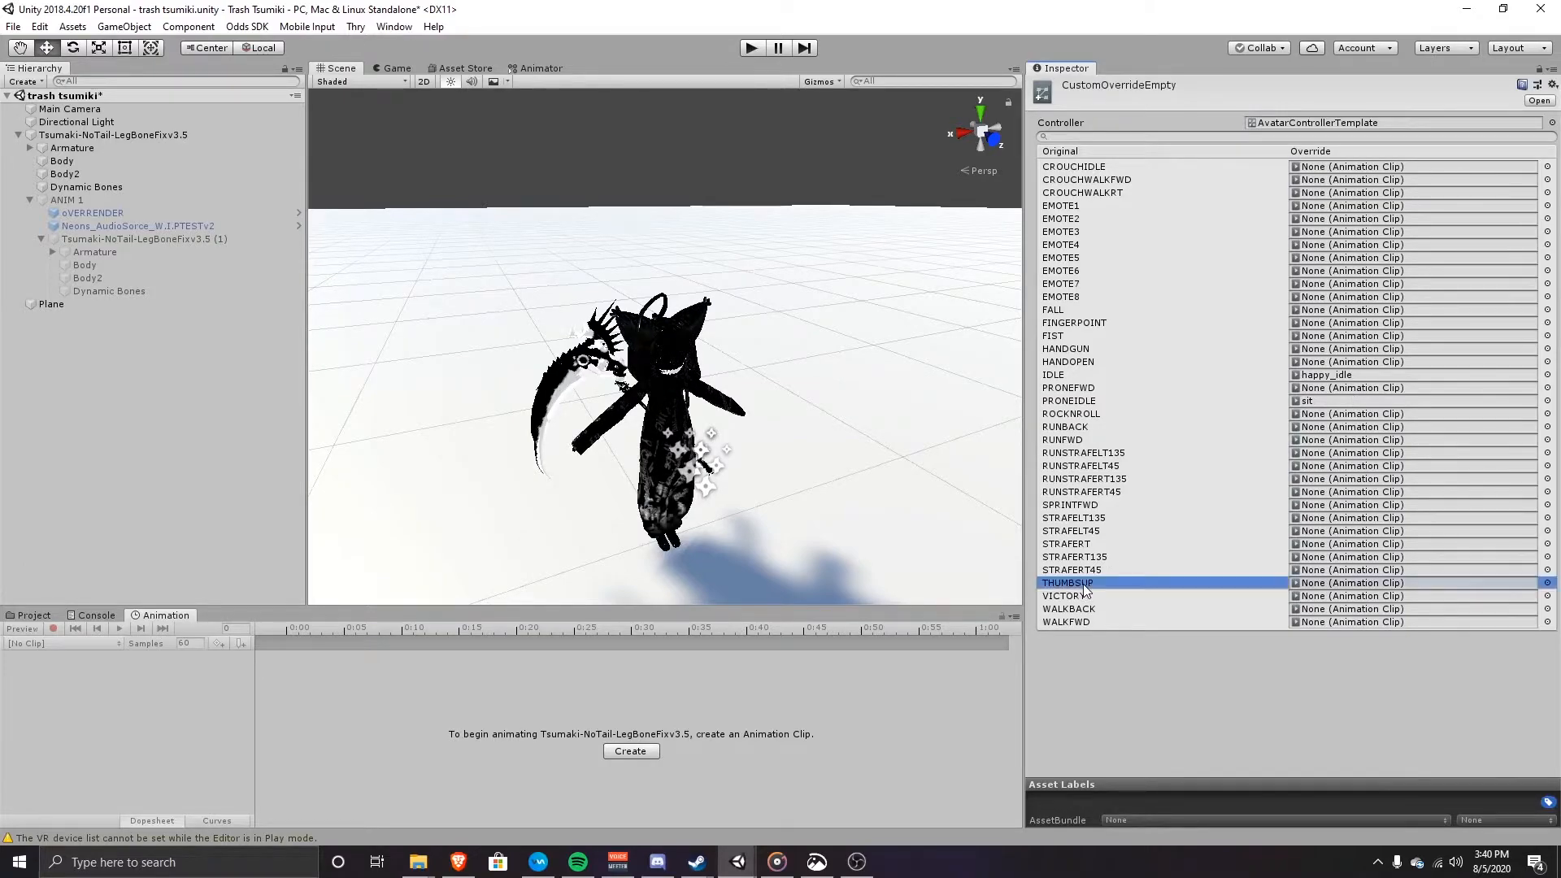
pyautogui.click(1547, 583)
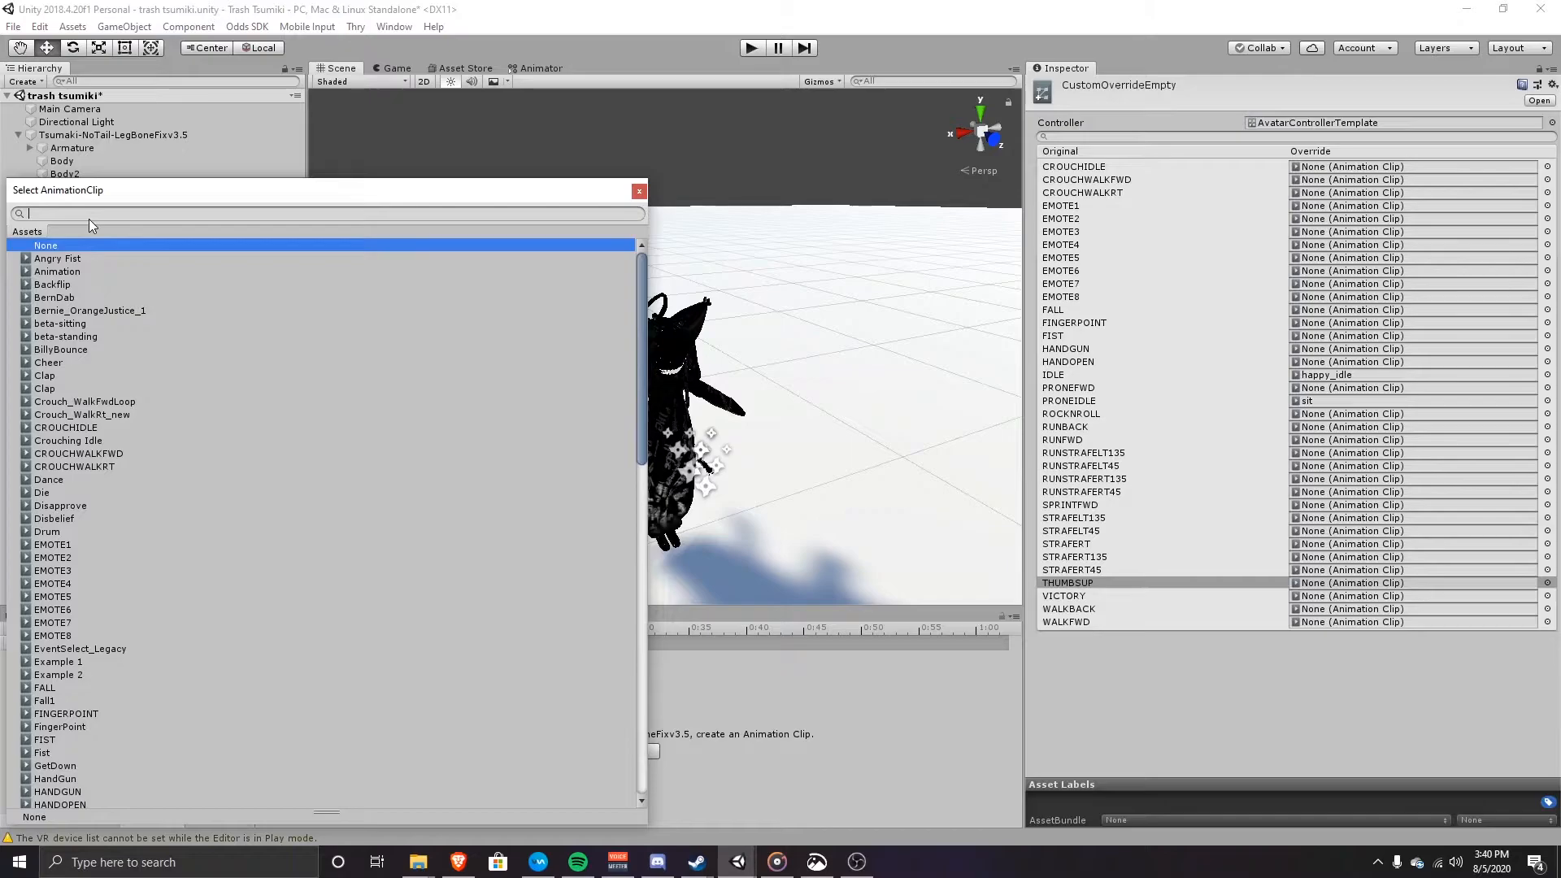
pyautogui.write('F')
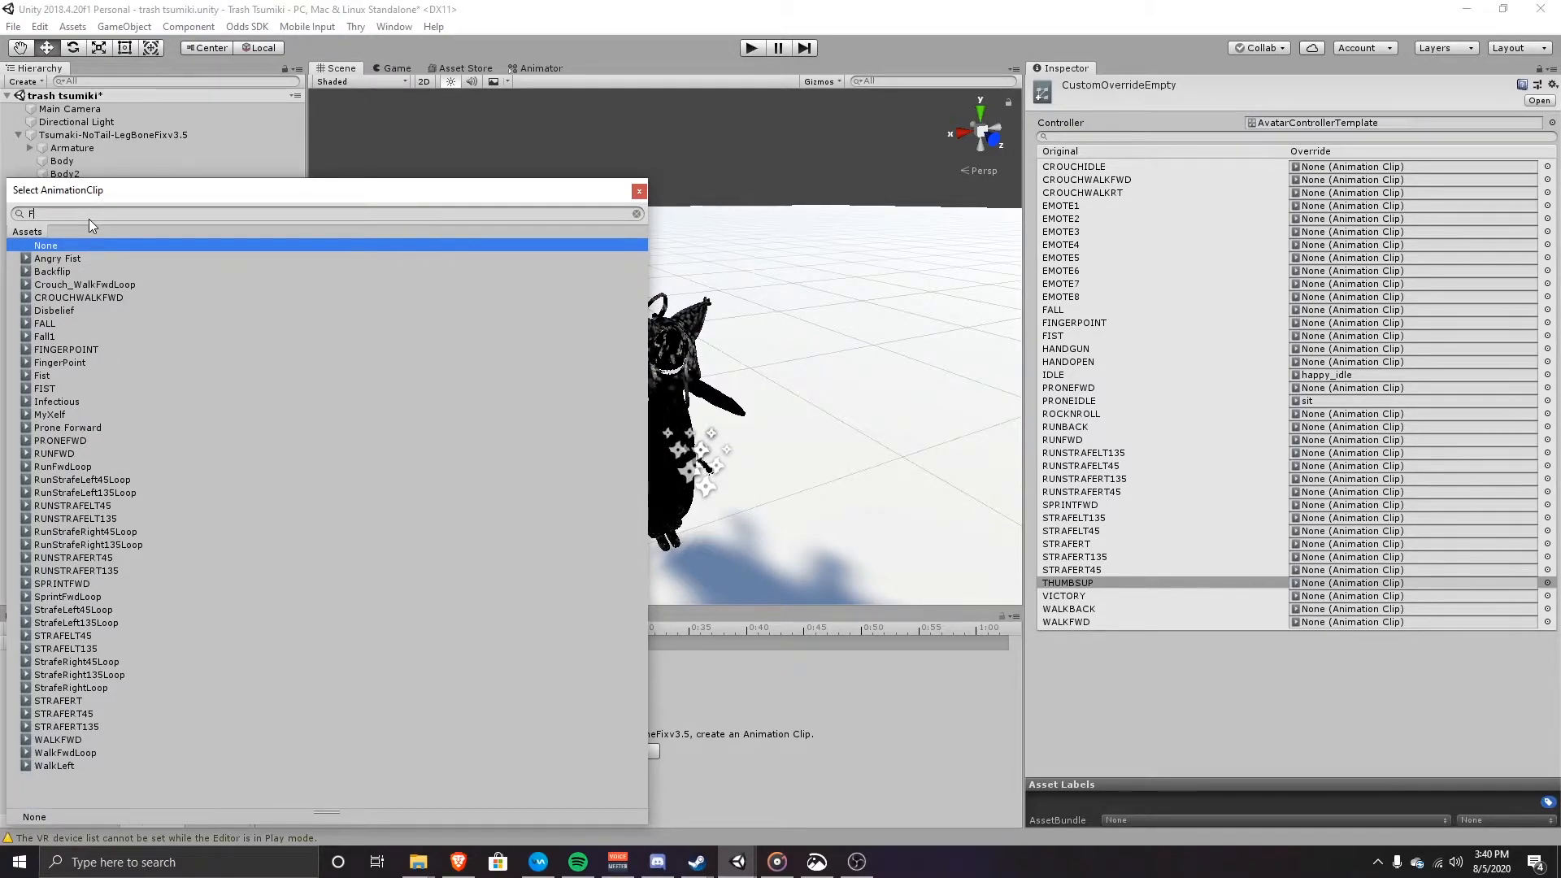
pyautogui.press('BackSpace')
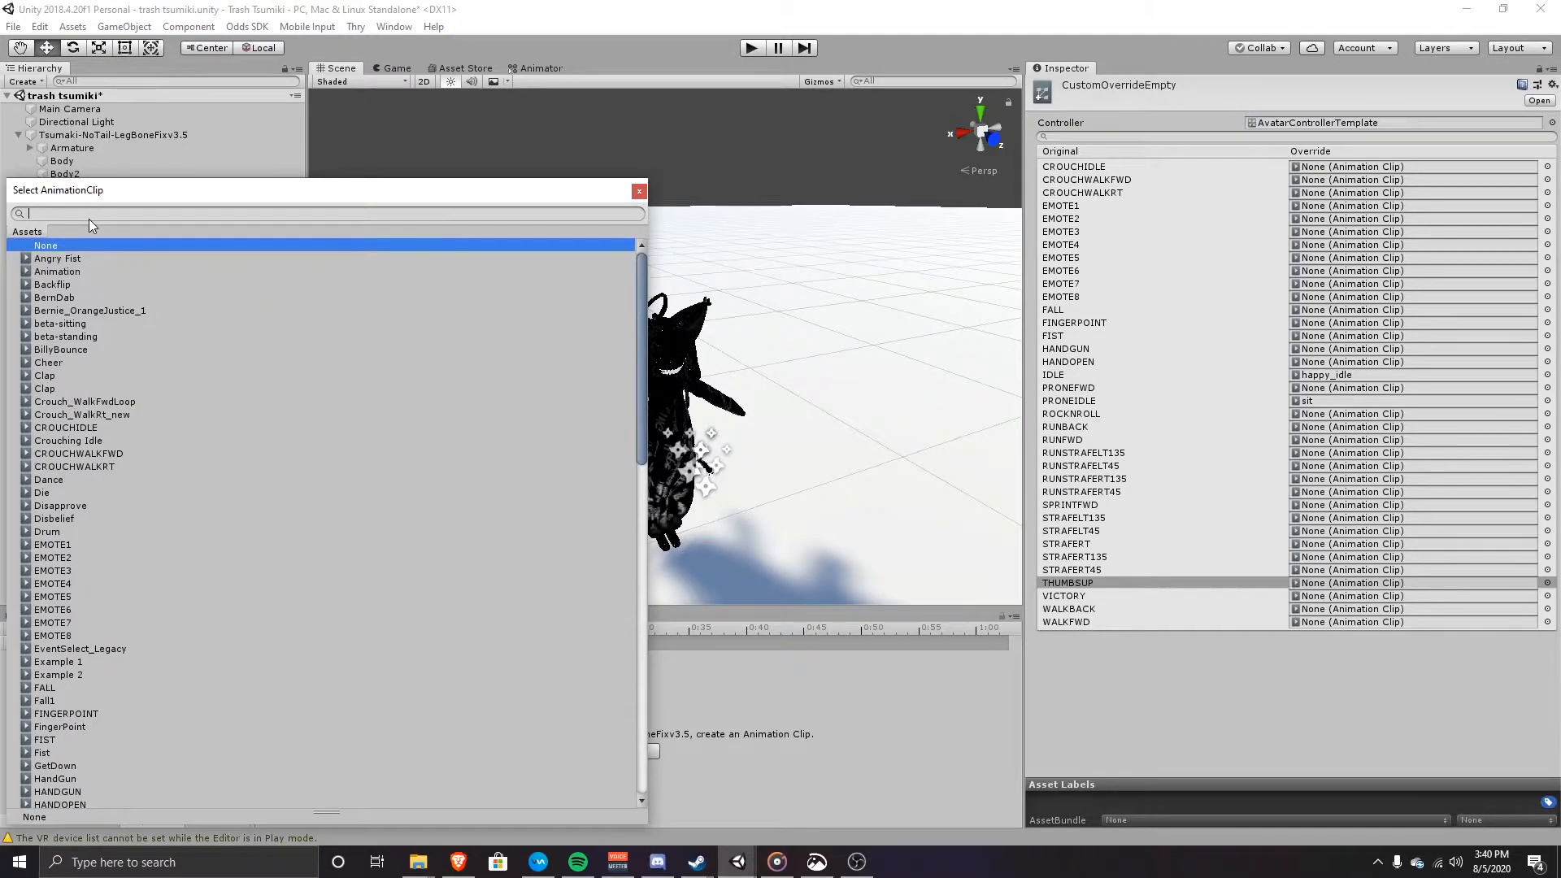
pyautogui.write('wor')
pyautogui.click(72, 255)
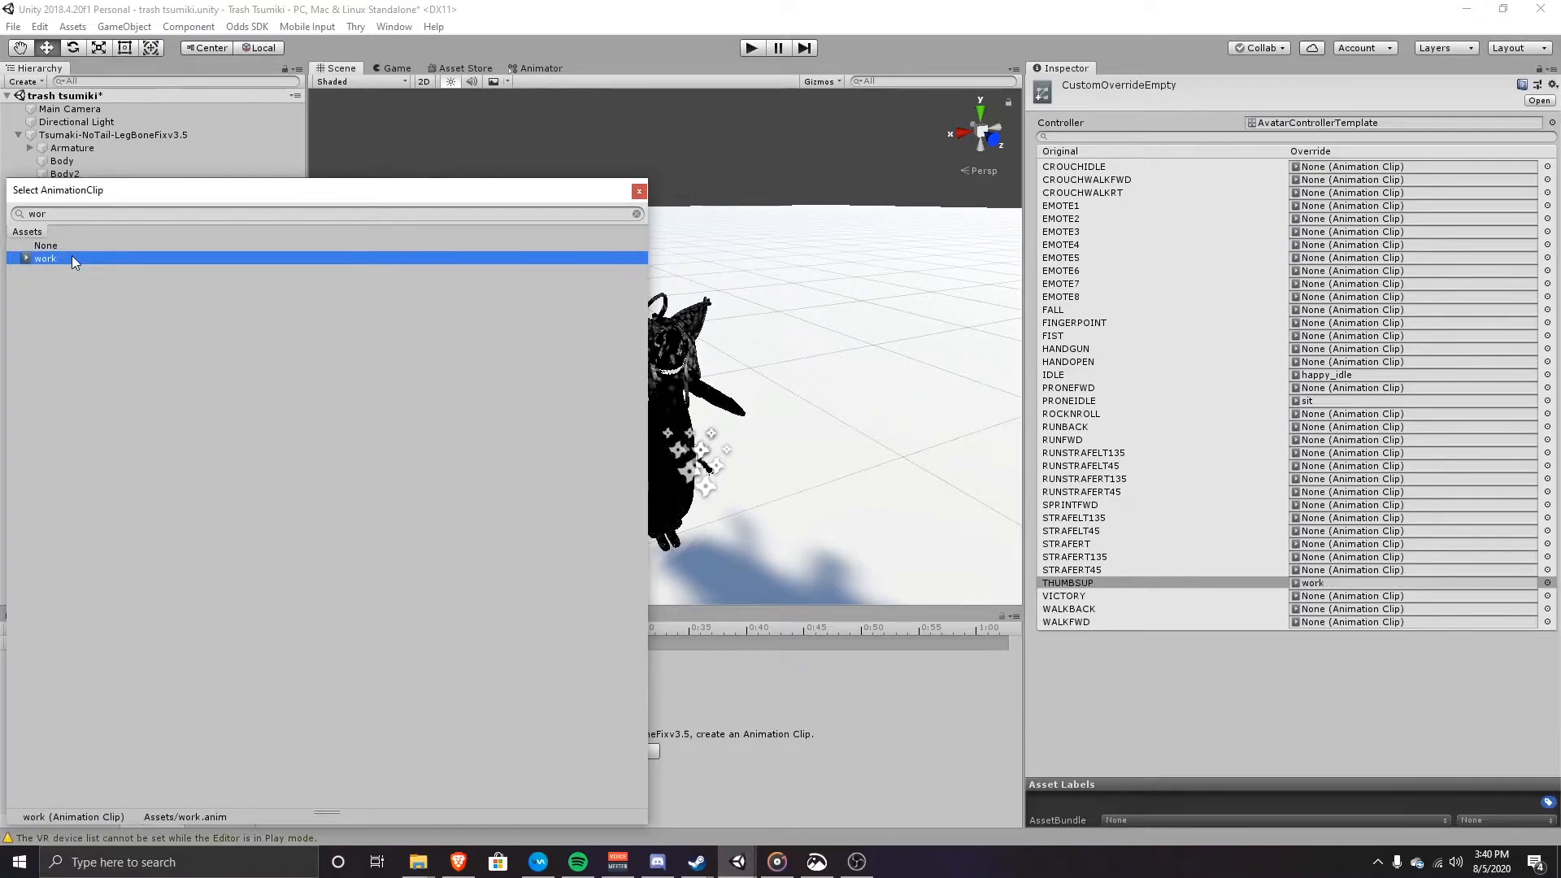
pyautogui.click(642, 191)
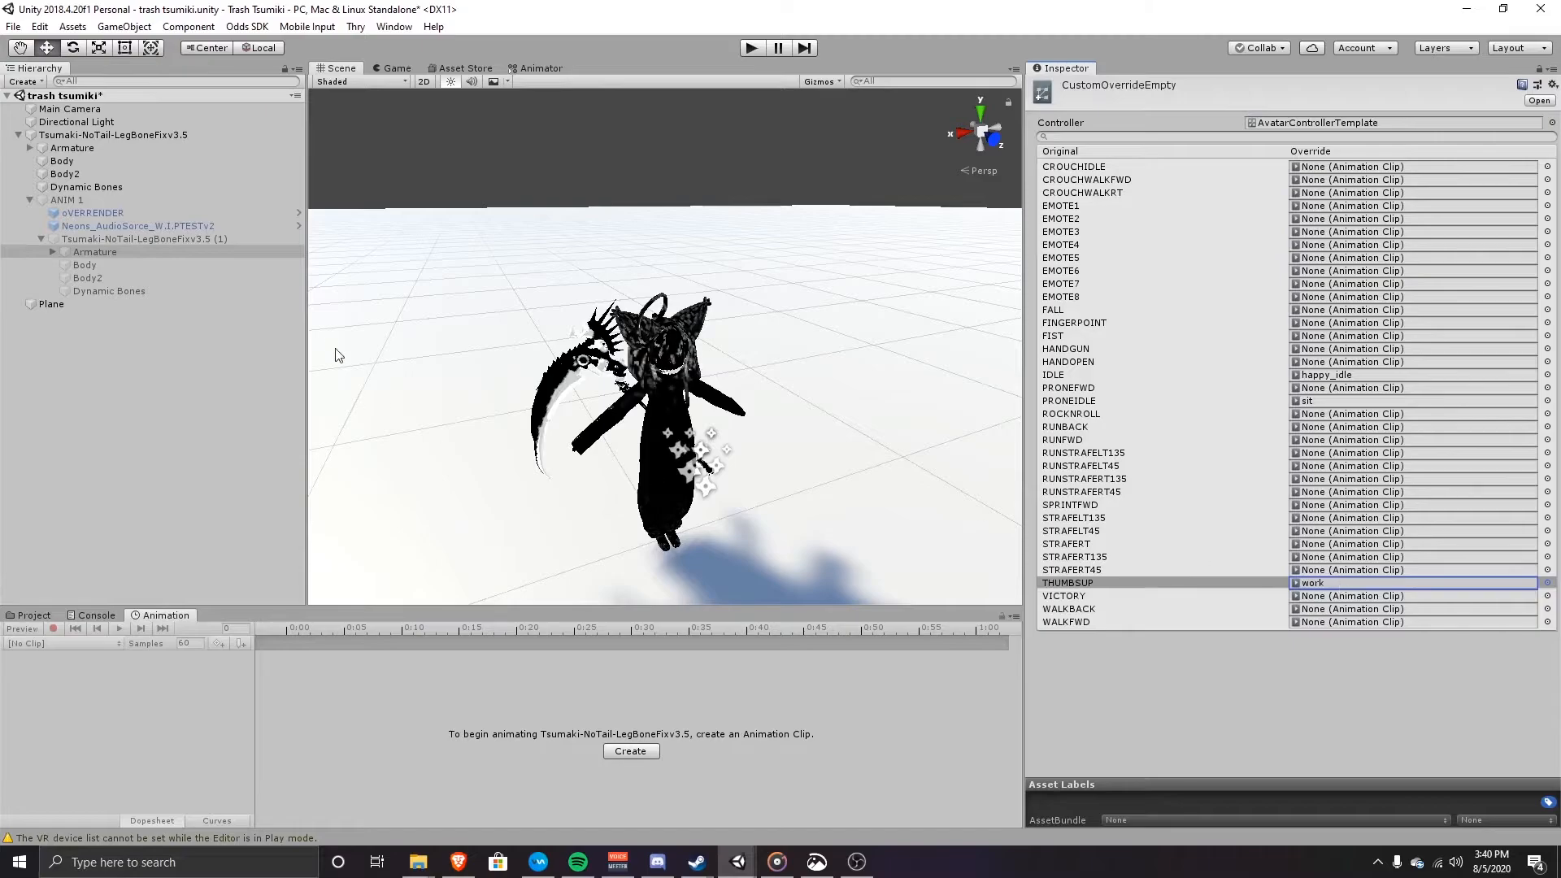
pyautogui.click(40, 239)
pyautogui.click(30, 200)
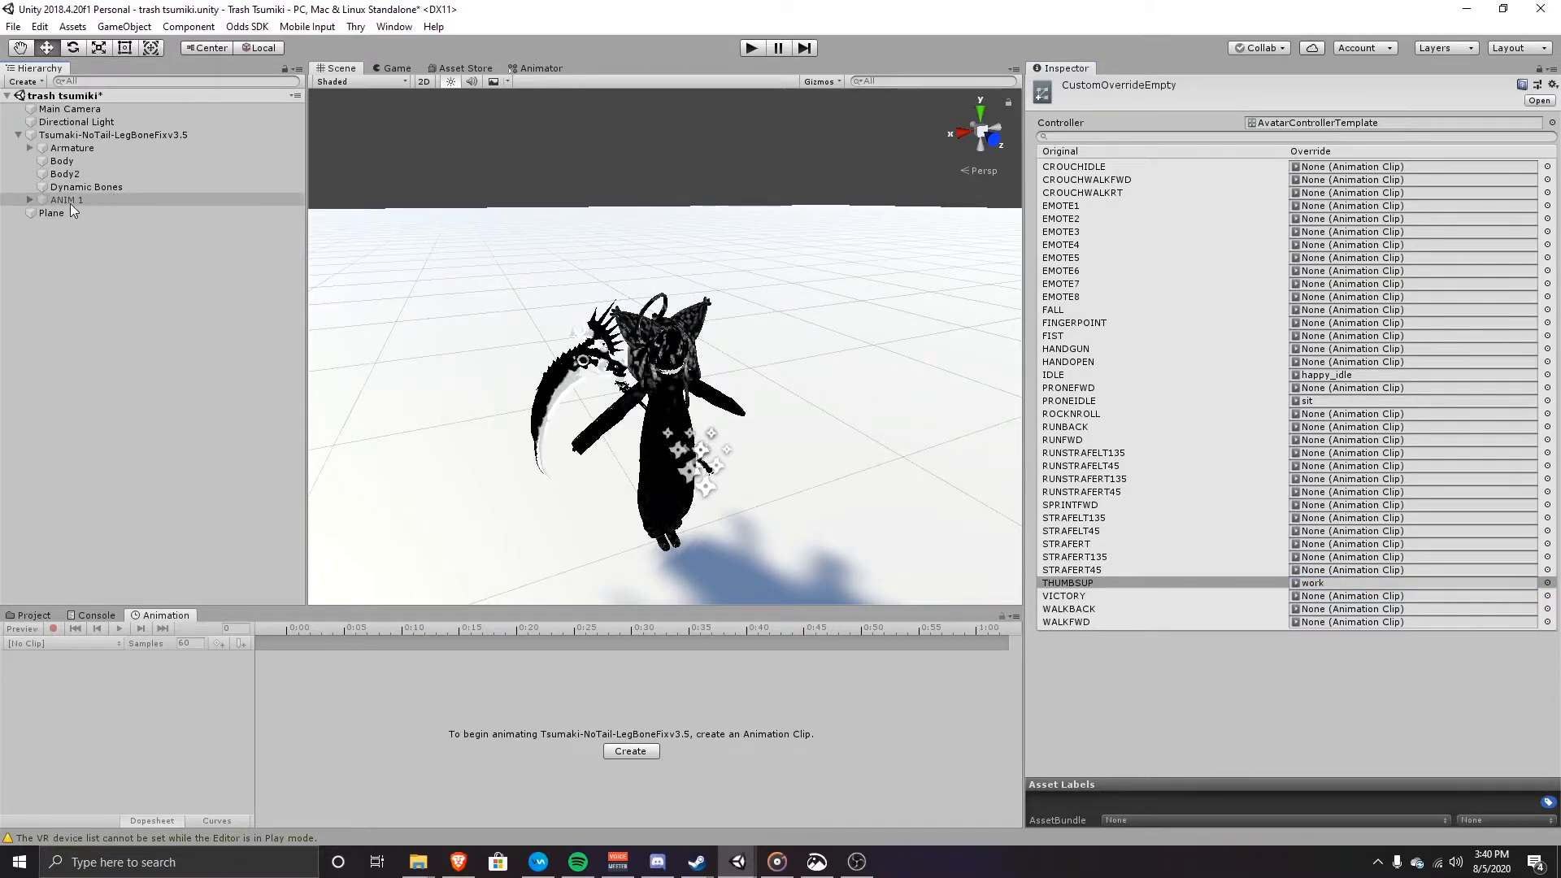
pyautogui.click(754, 50)
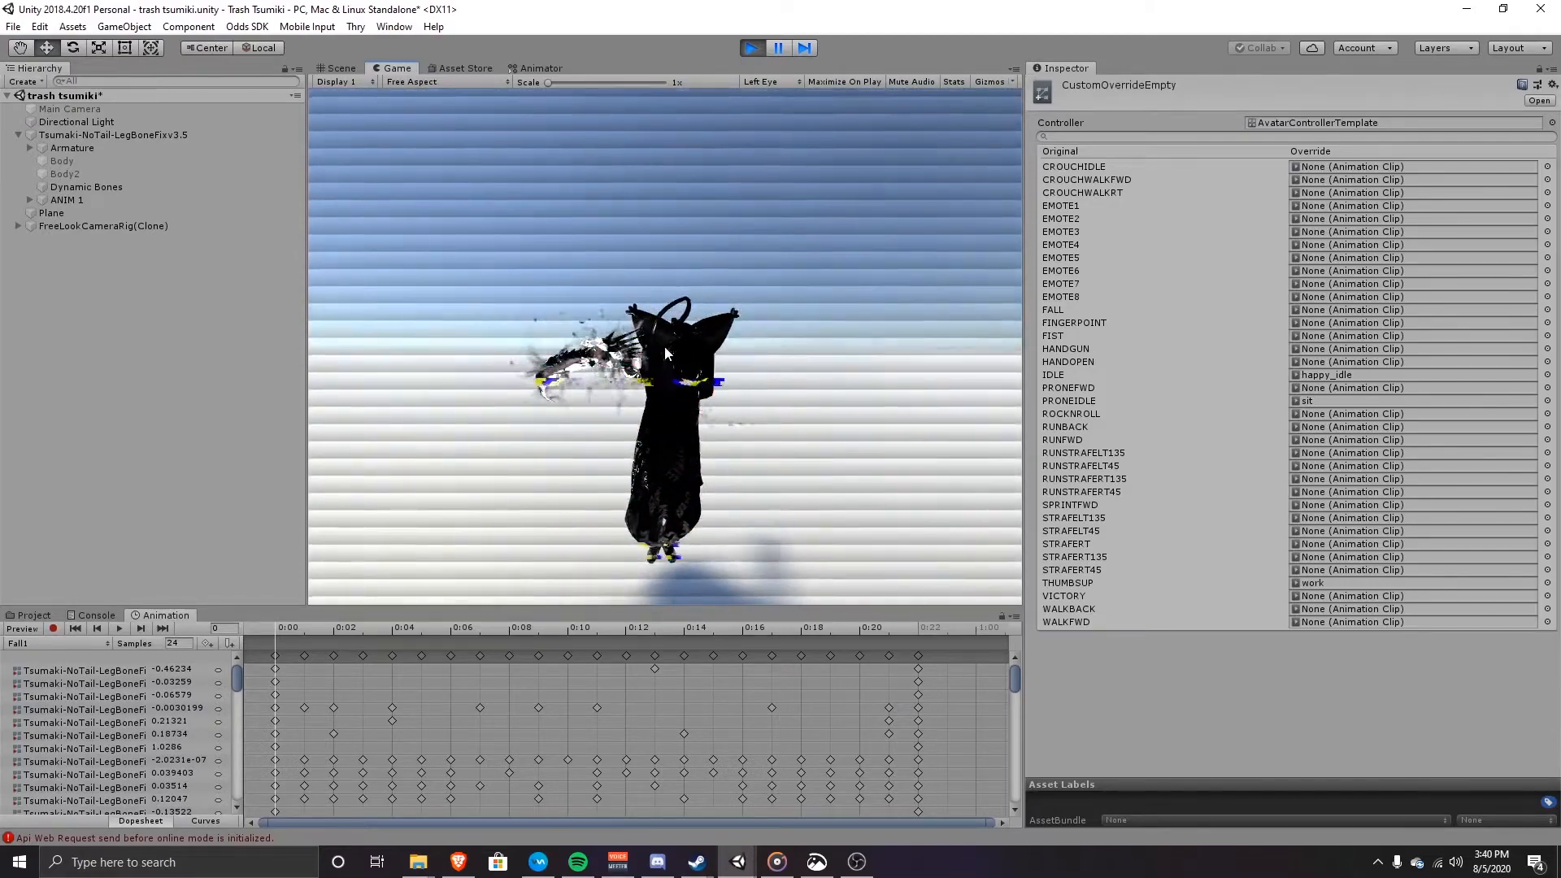
pyautogui.click(756, 46)
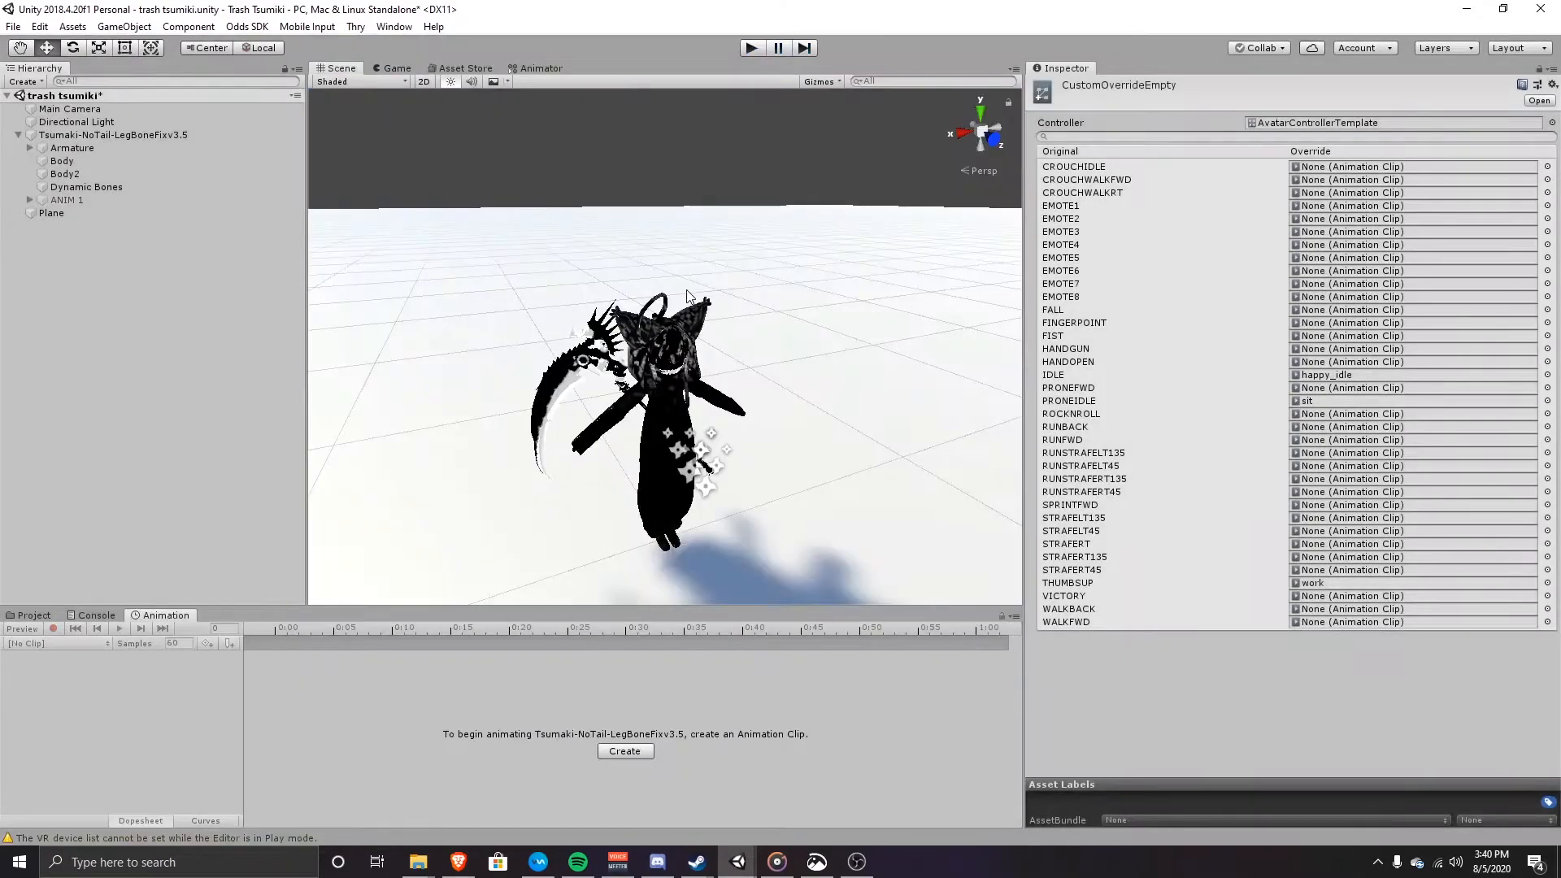
# Step: Tick Loop Time on the BillyBounce clip in Neon's Giant Asset Pack v2.2 > Random Animations
pyautogui.click(33, 615)
pyautogui.scroll(15, 142, 673)
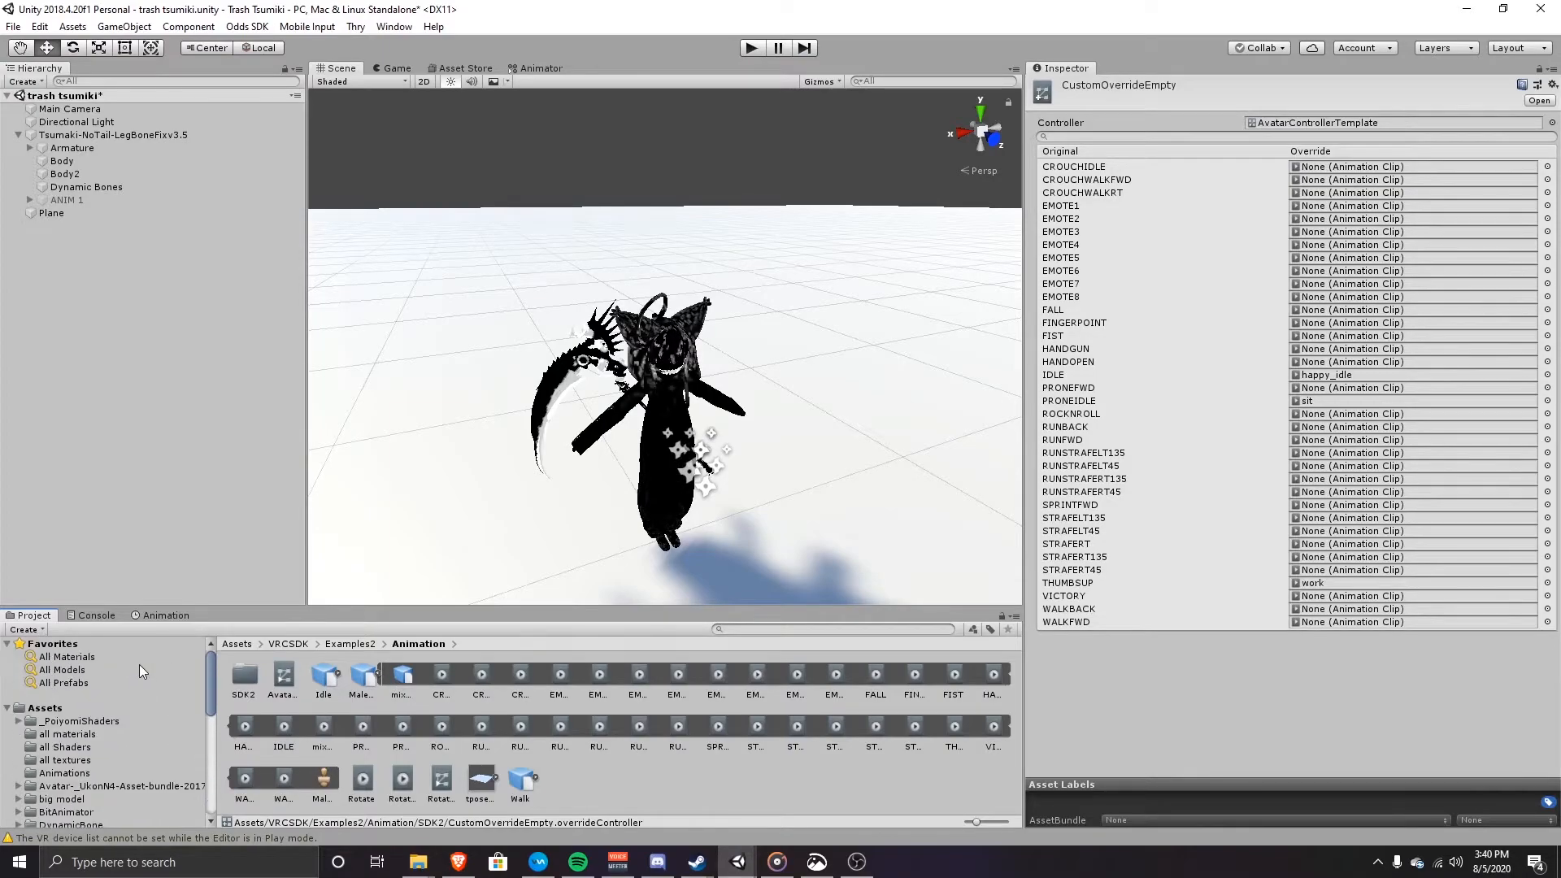
pyautogui.click(42, 708)
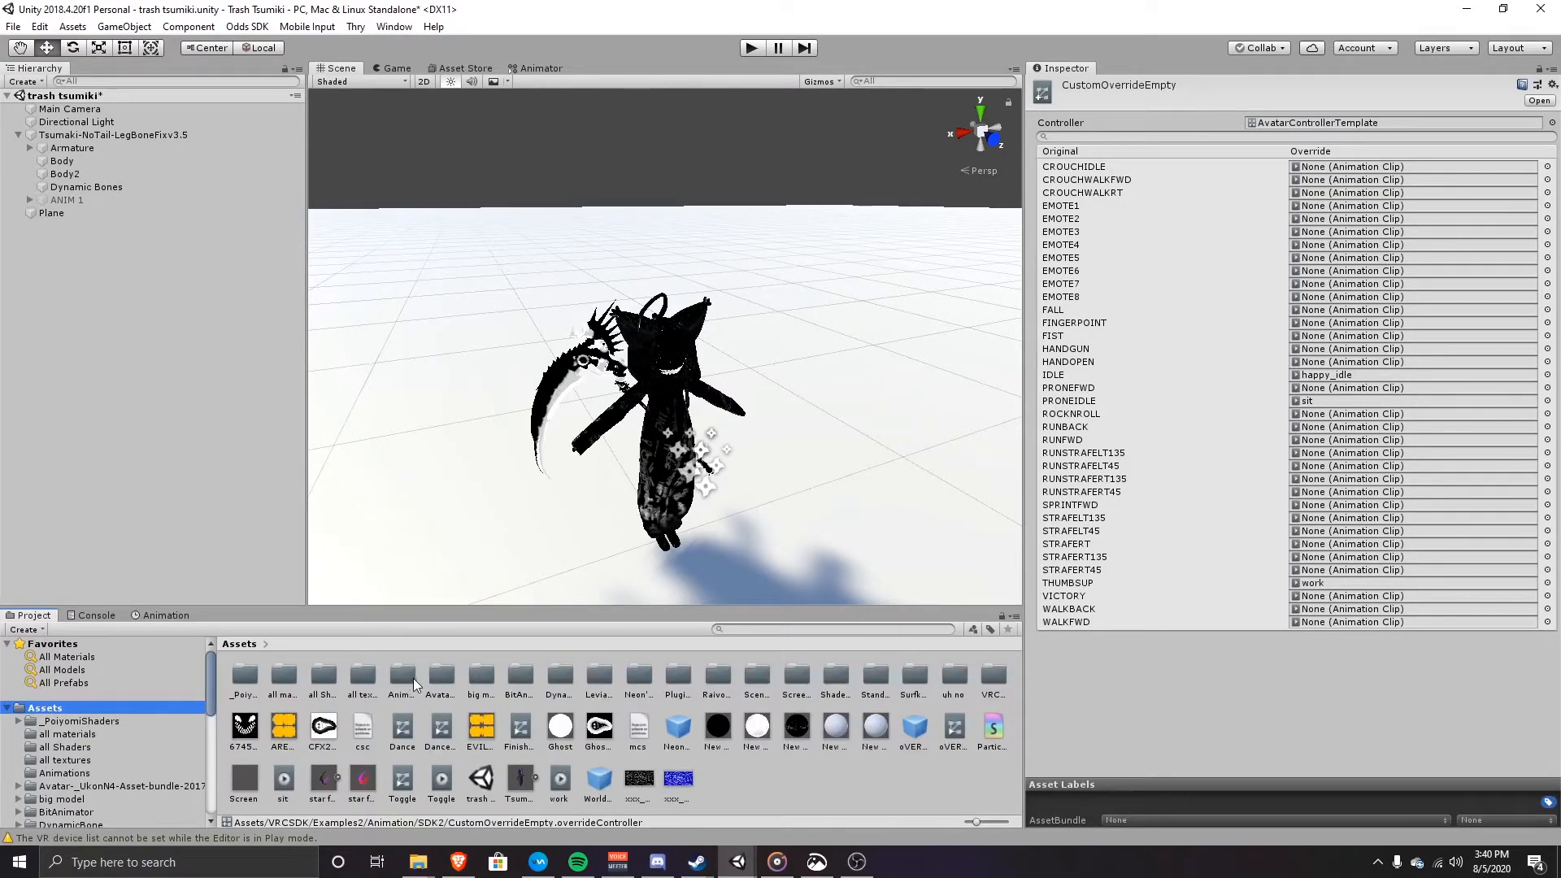
pyautogui.click(399, 676)
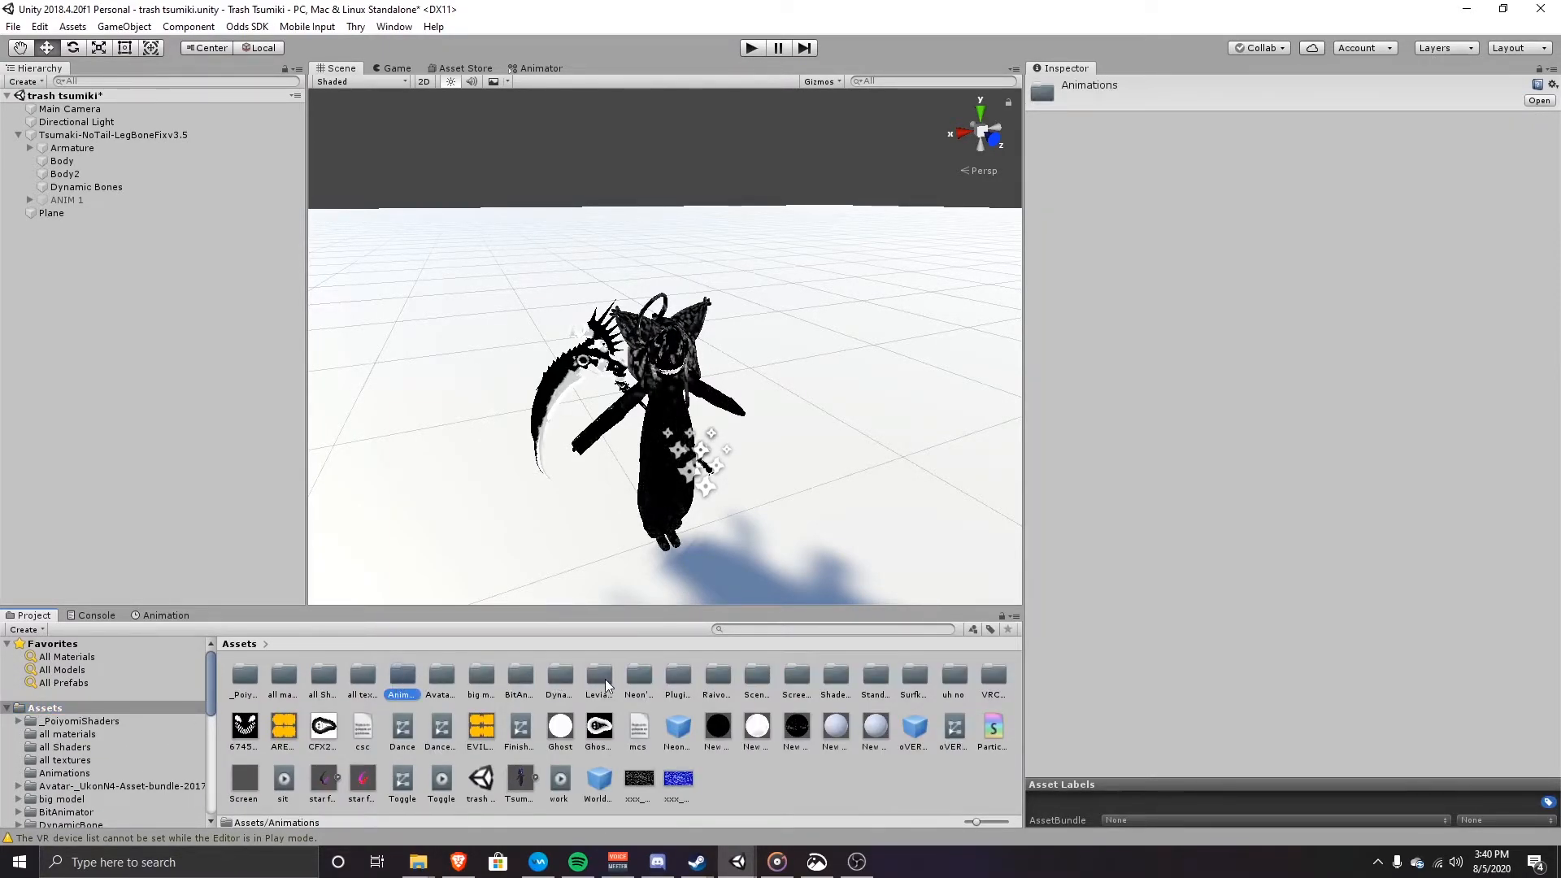
pyautogui.doubleClick(634, 675)
pyautogui.click(290, 676)
pyautogui.click(317, 679)
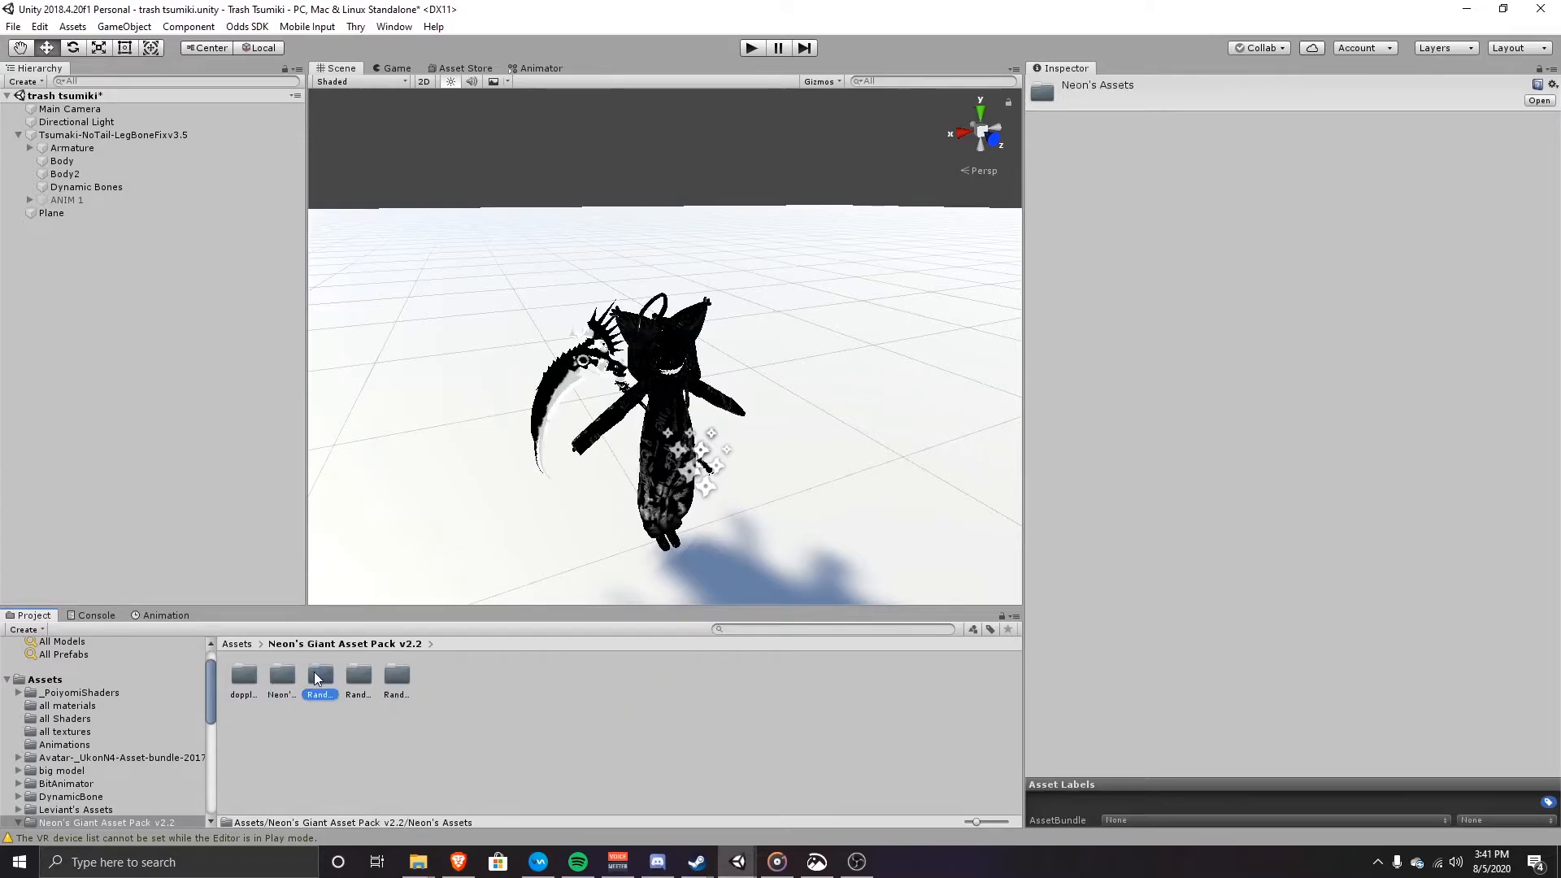
pyautogui.doubleClick(317, 679)
pyautogui.click(320, 676)
pyautogui.click(1251, 138)
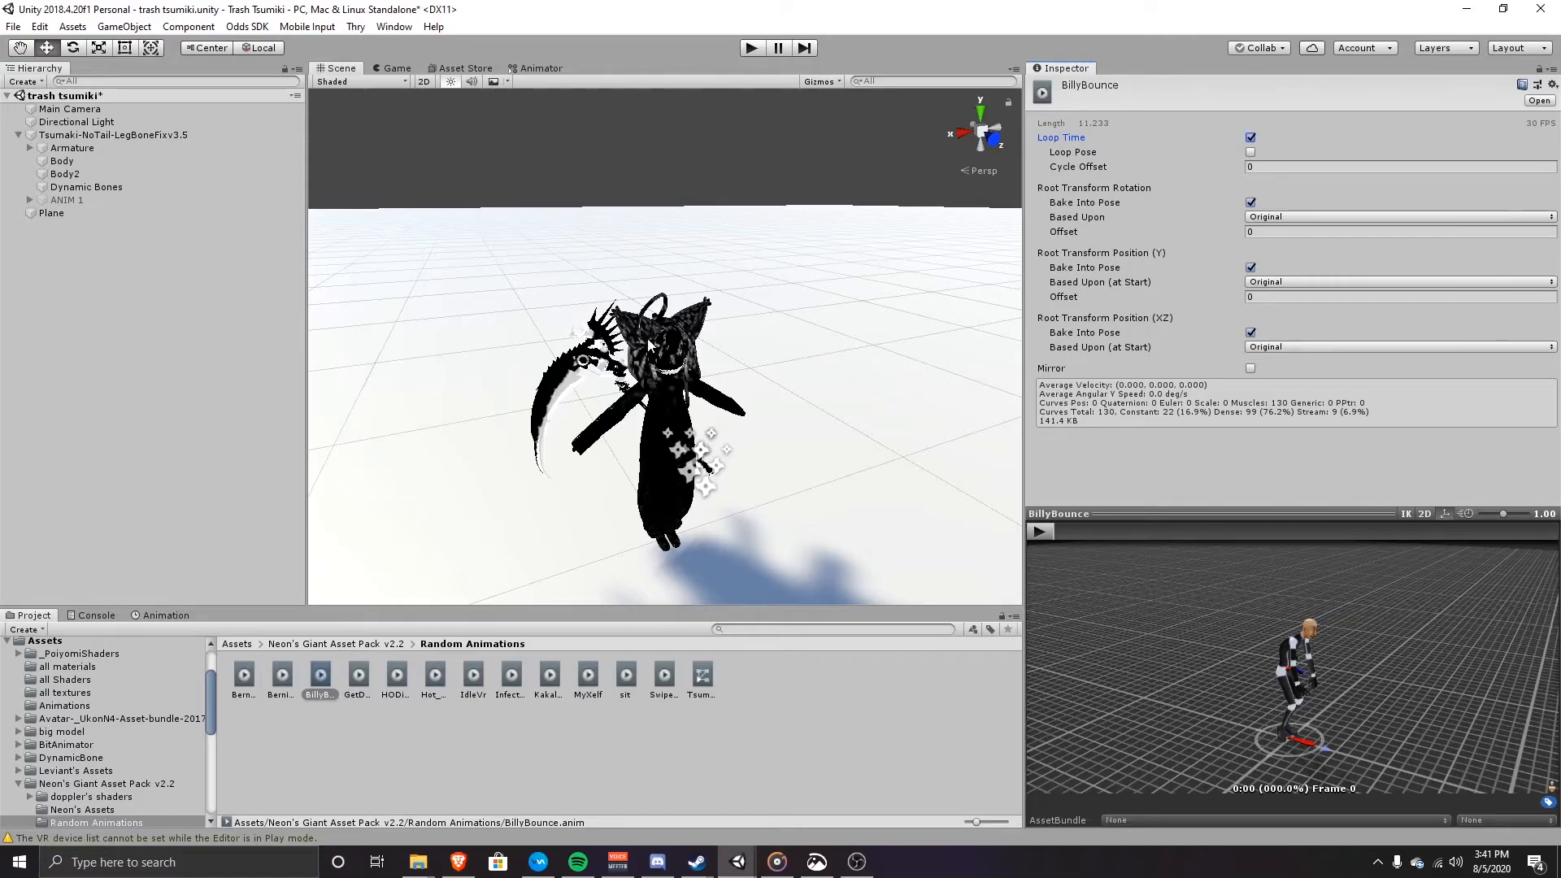
pyautogui.click(109, 136)
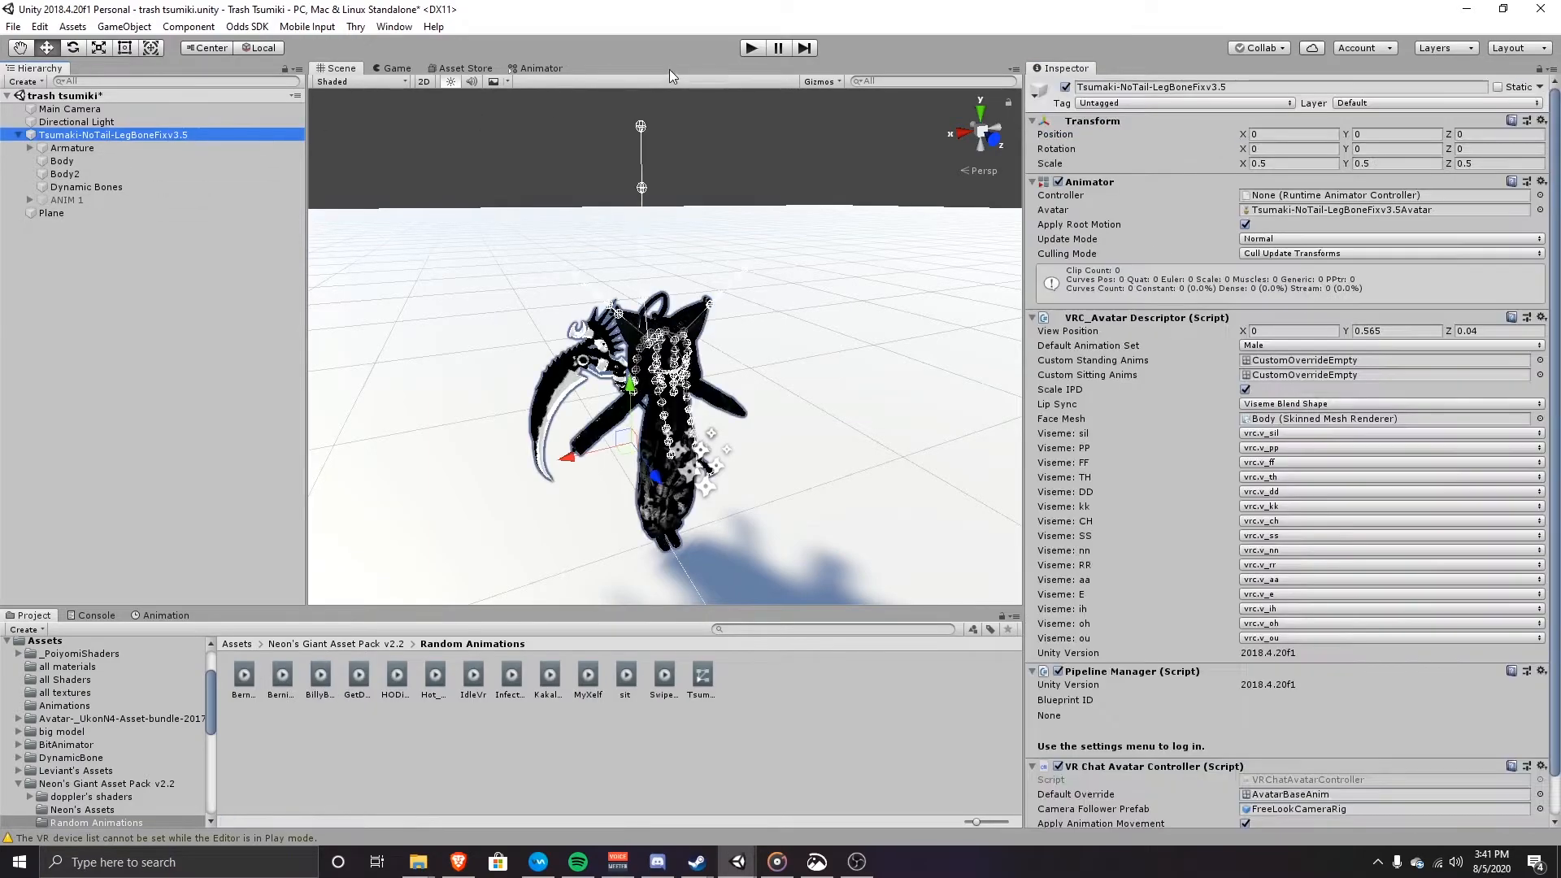
pyautogui.click(747, 48)
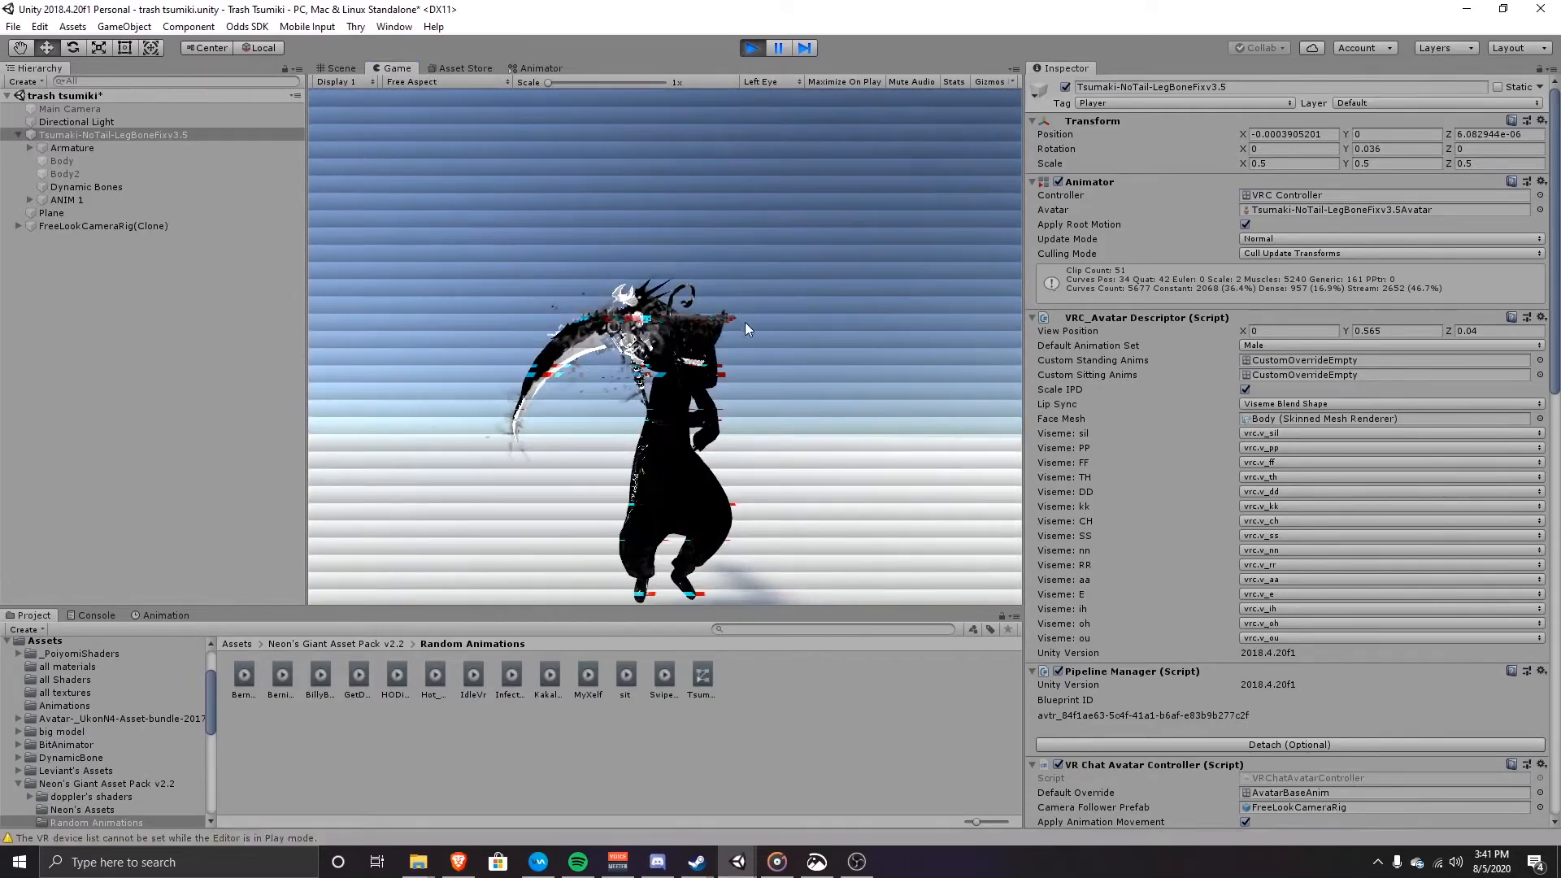
pyautogui.hotkey('ctrl', 'p')
pyautogui.keyDown('alt'); pyautogui.moveTo(870, 373); pyautogui.dragTo(796, 355); pyautogui.keyUp('alt')
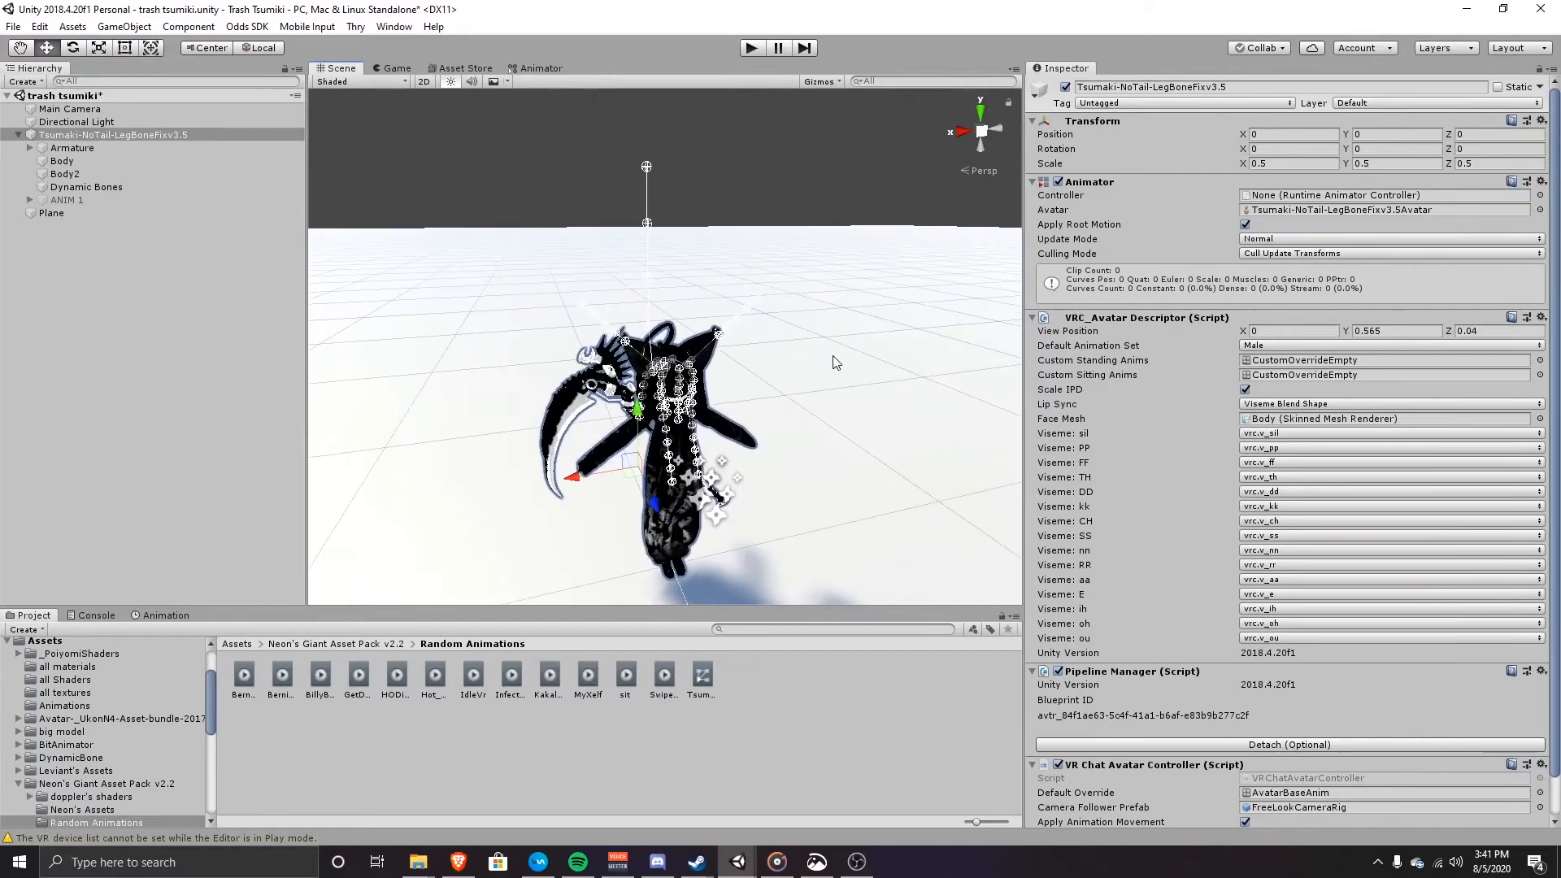
pyautogui.click(829, 354)
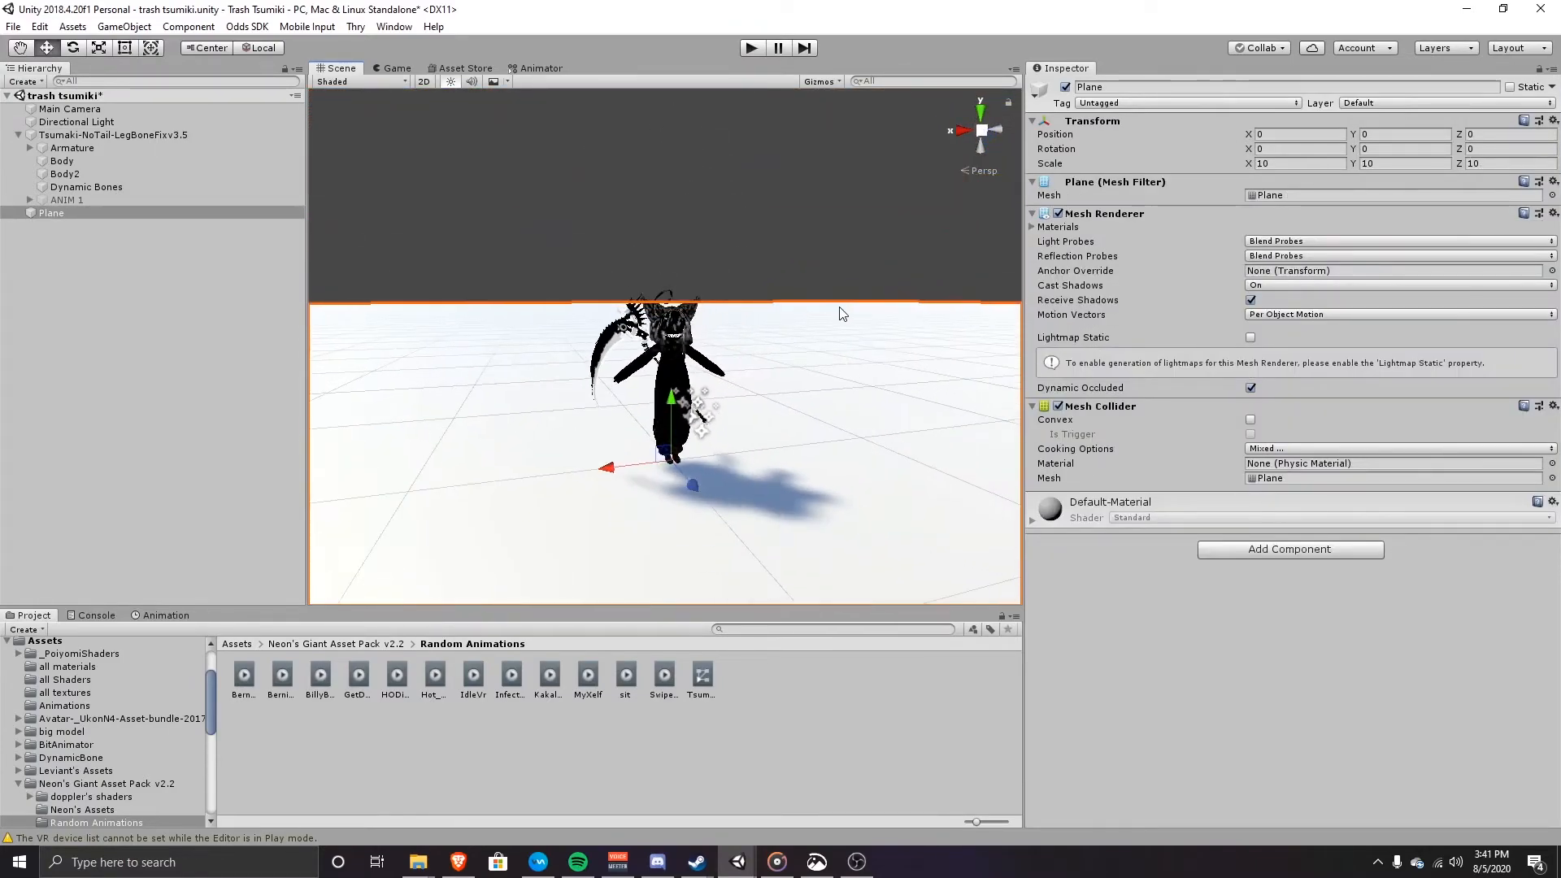
pyautogui.click(829, 237)
pyautogui.scroll(3, 833, 232)
pyautogui.scroll(-3, 833, 231)
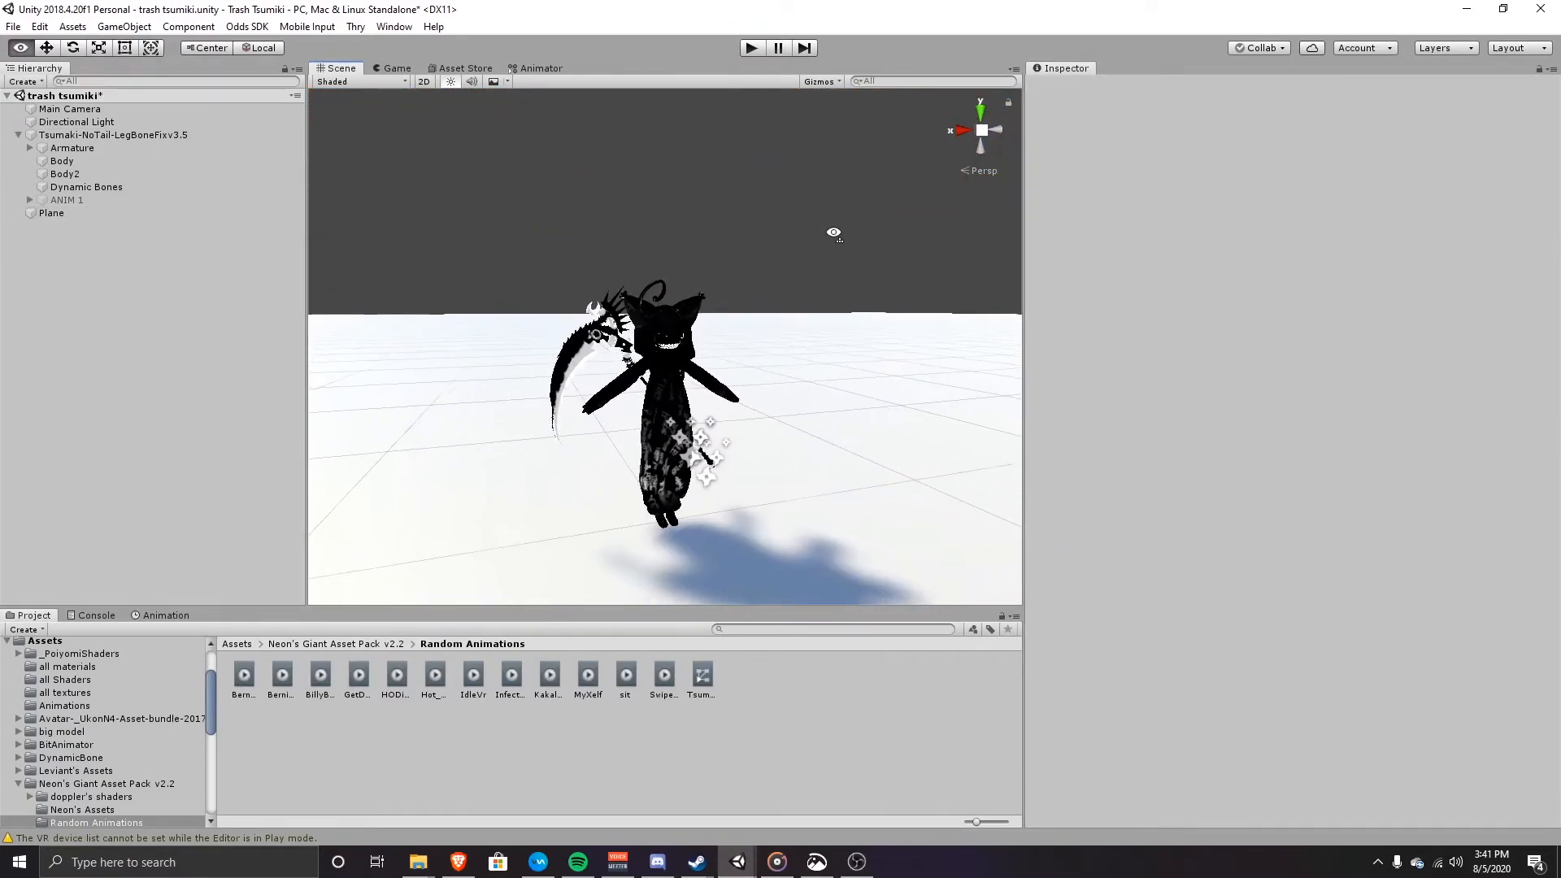